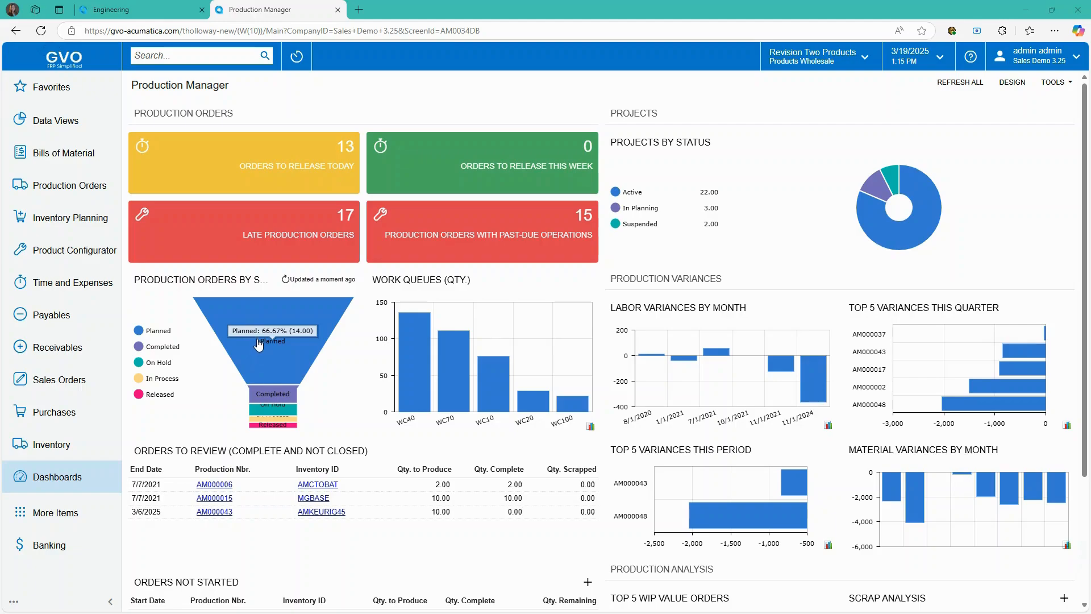
# - Scroll through the Production Manager charts, then switch to the Engineering dashboard
pyautogui.moveTo(438, 396)
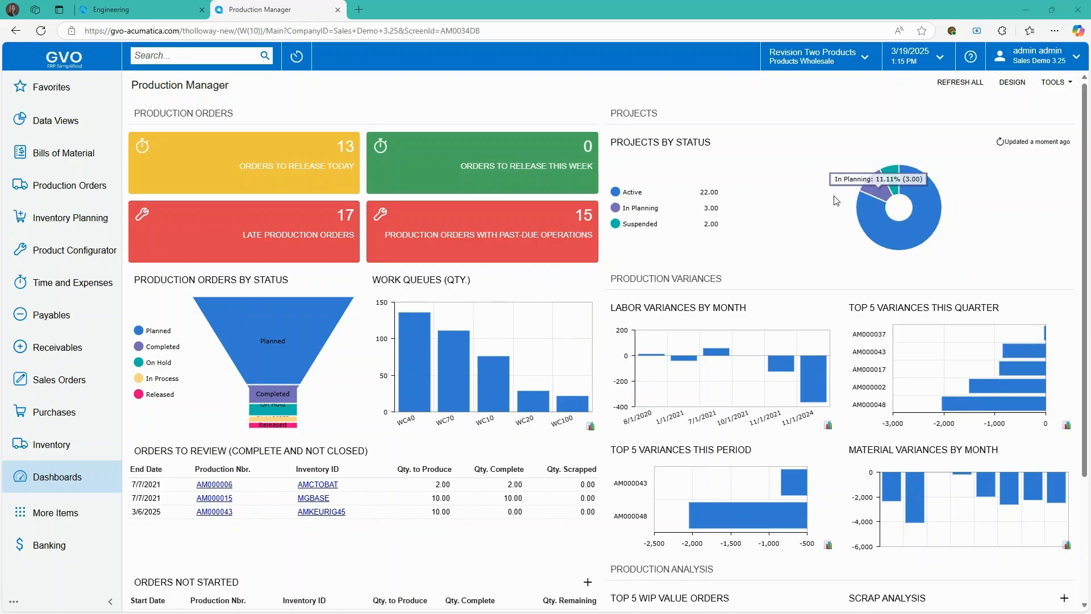
pyautogui.scroll(-2, 739, 369)
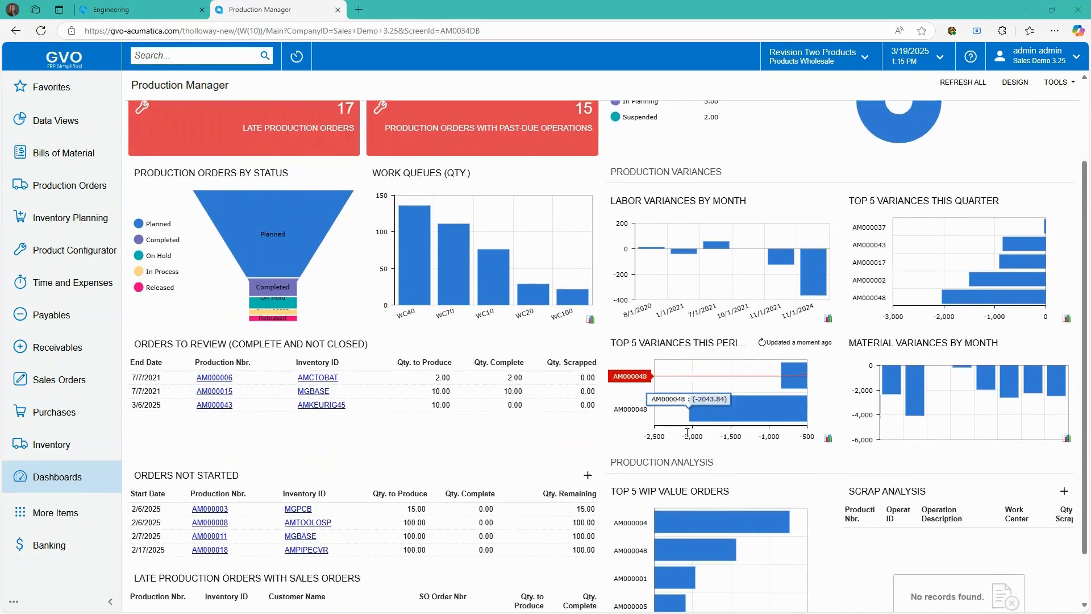
pyautogui.scroll(-1, 688, 432)
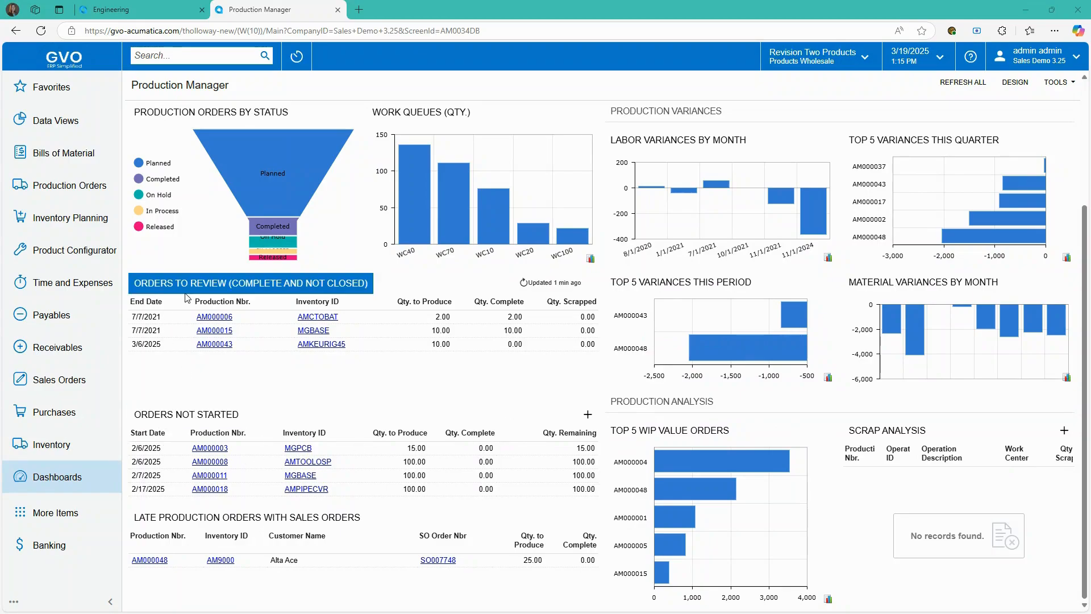
pyautogui.scroll(3, 513, 384)
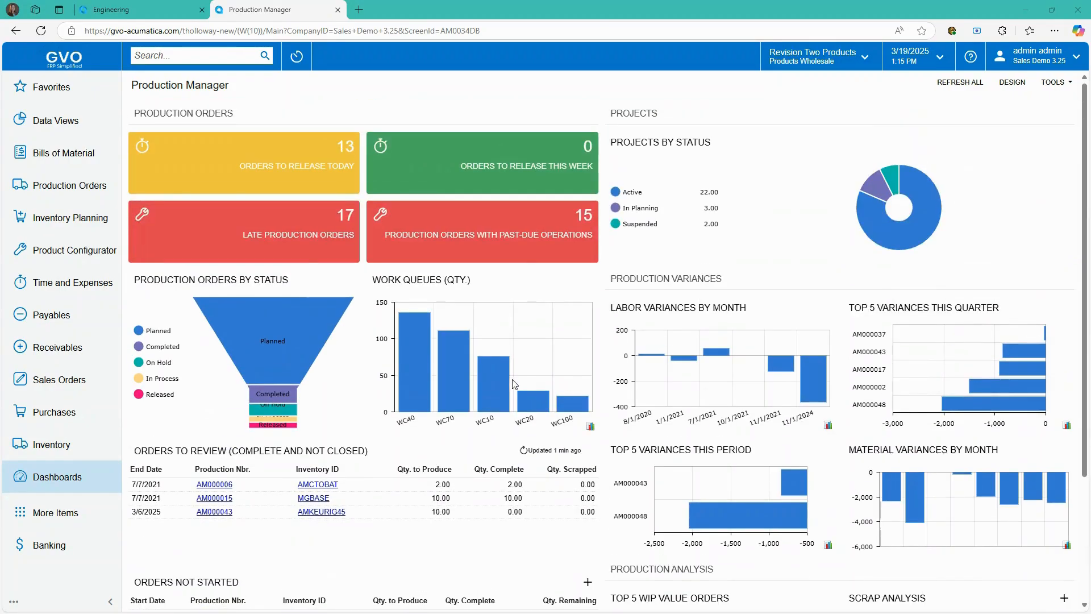
pyautogui.click(146, 9)
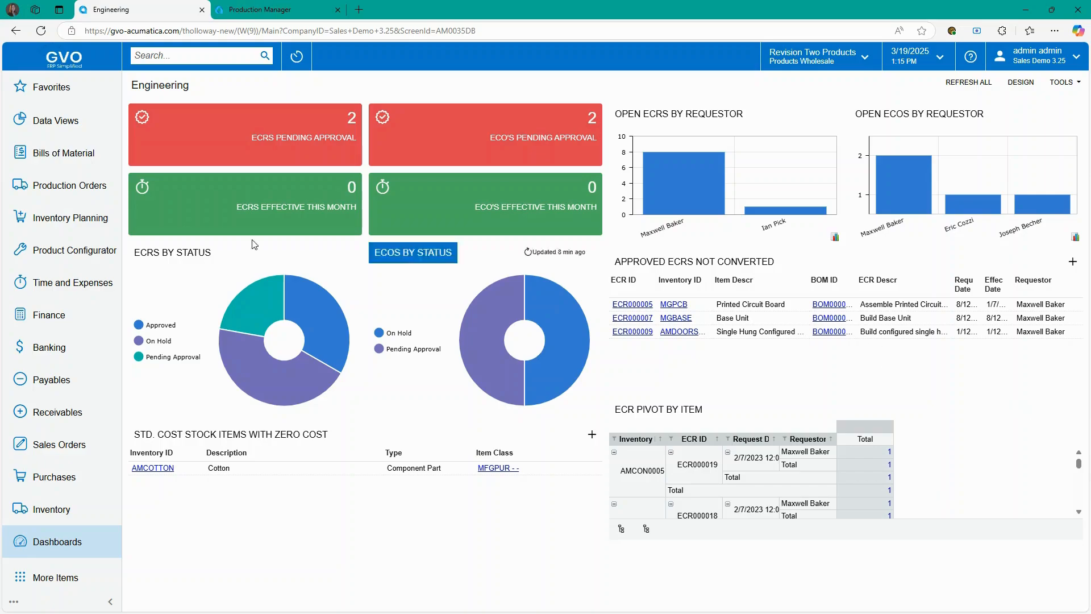
# - Check the ECRs and ECOs pending approval, then close them and the Engineering dashboard
pyautogui.click(294, 142)
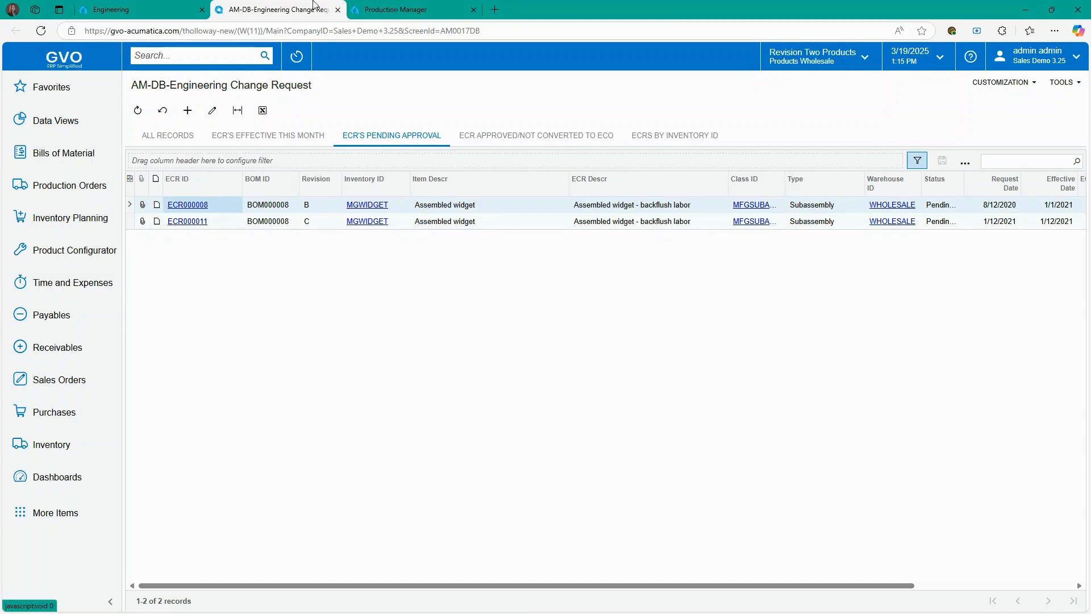
pyautogui.click(337, 10)
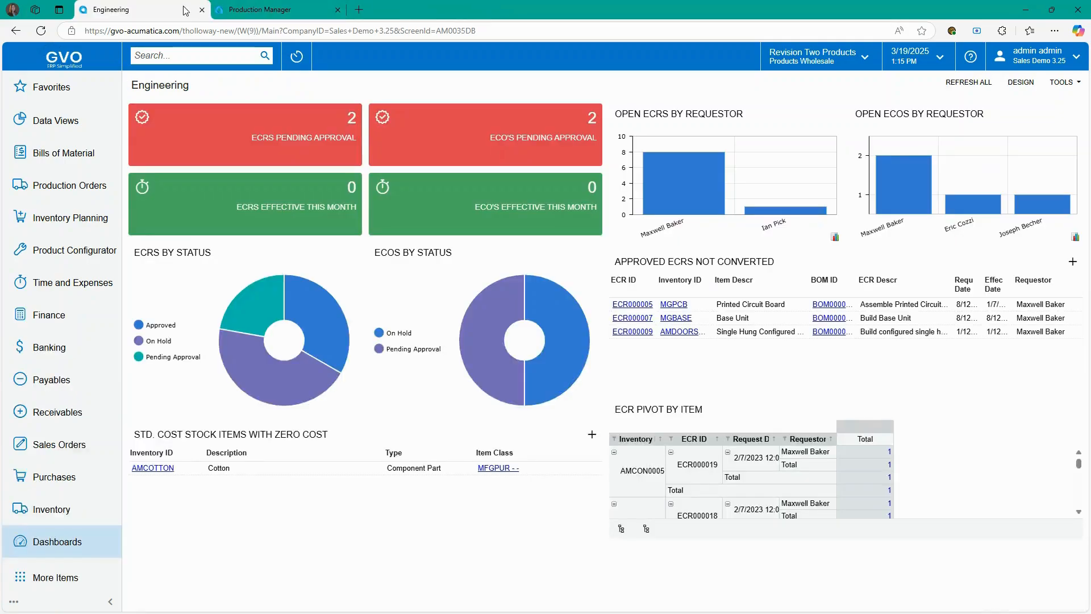
pyautogui.click(452, 138)
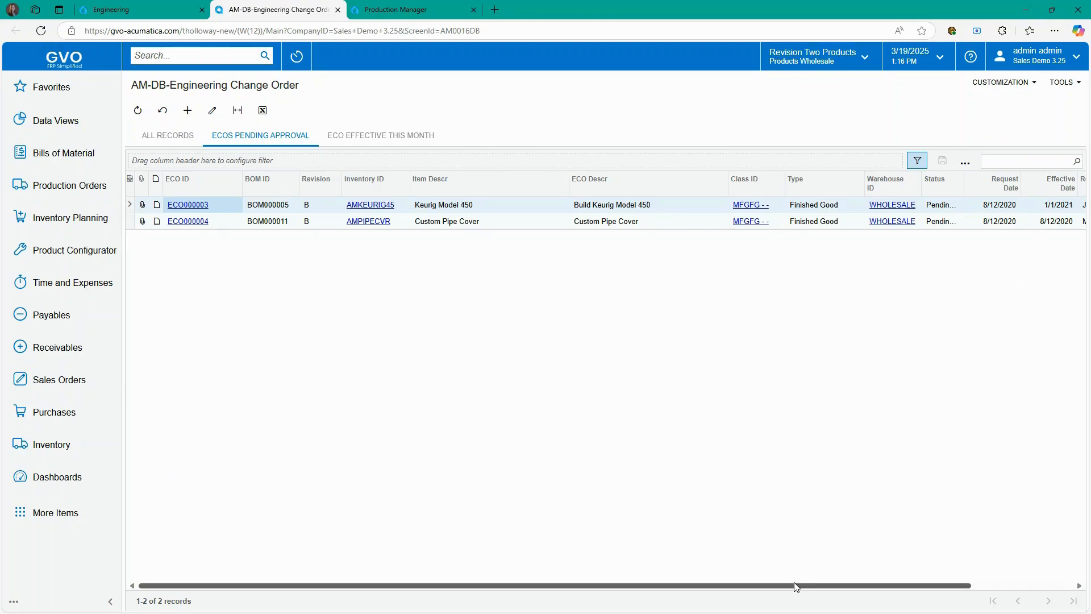
pyautogui.moveTo(795, 587); pyautogui.dragTo(901, 586)
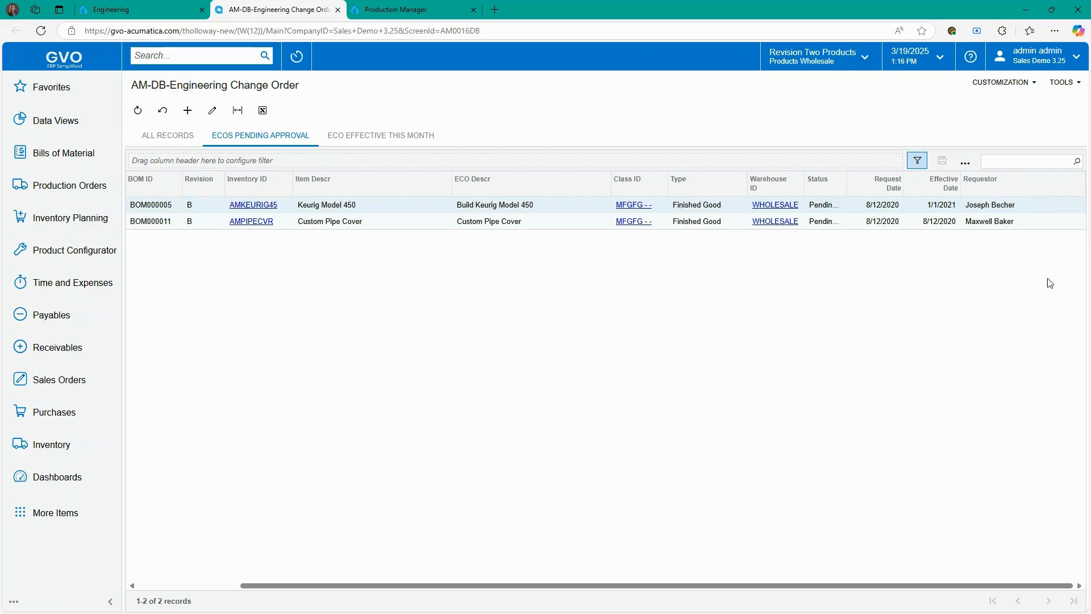
pyautogui.click(338, 10)
pyautogui.click(202, 9)
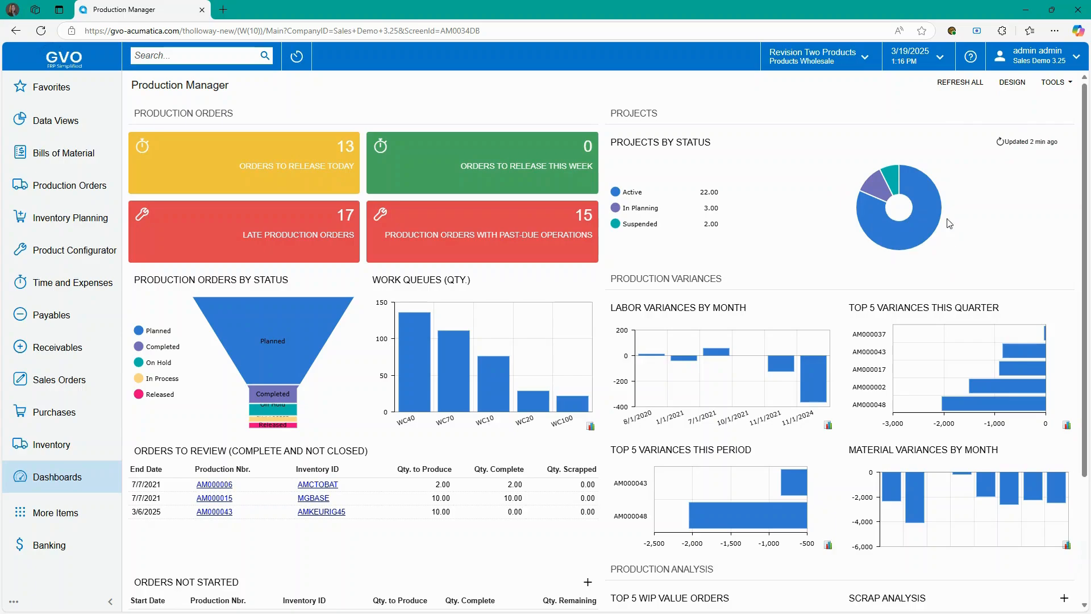
pyautogui.click(813, 67)
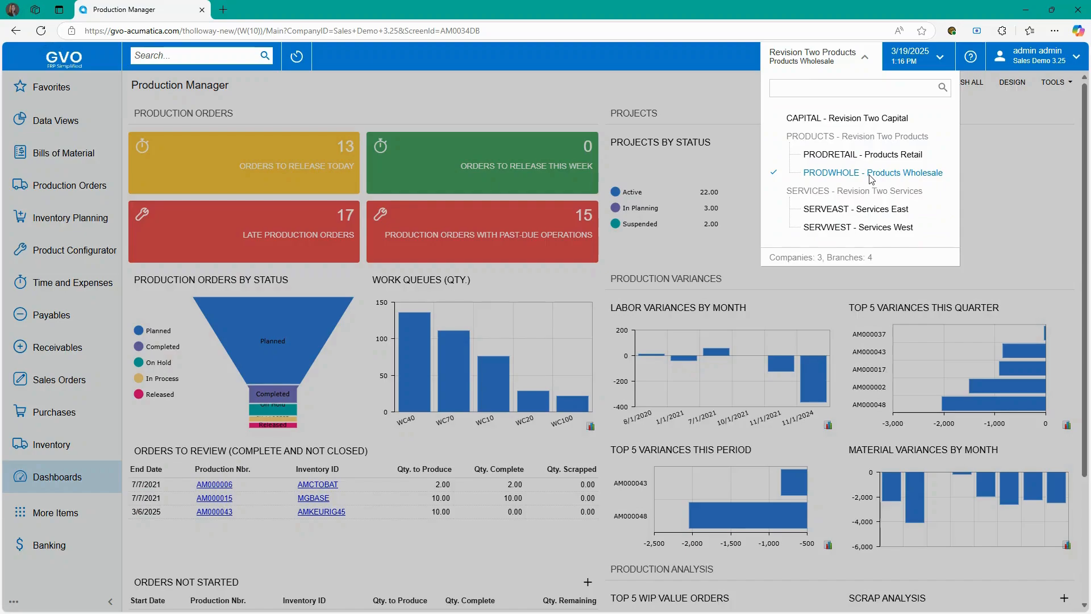
pyautogui.click(388, 67)
pyautogui.click(299, 60)
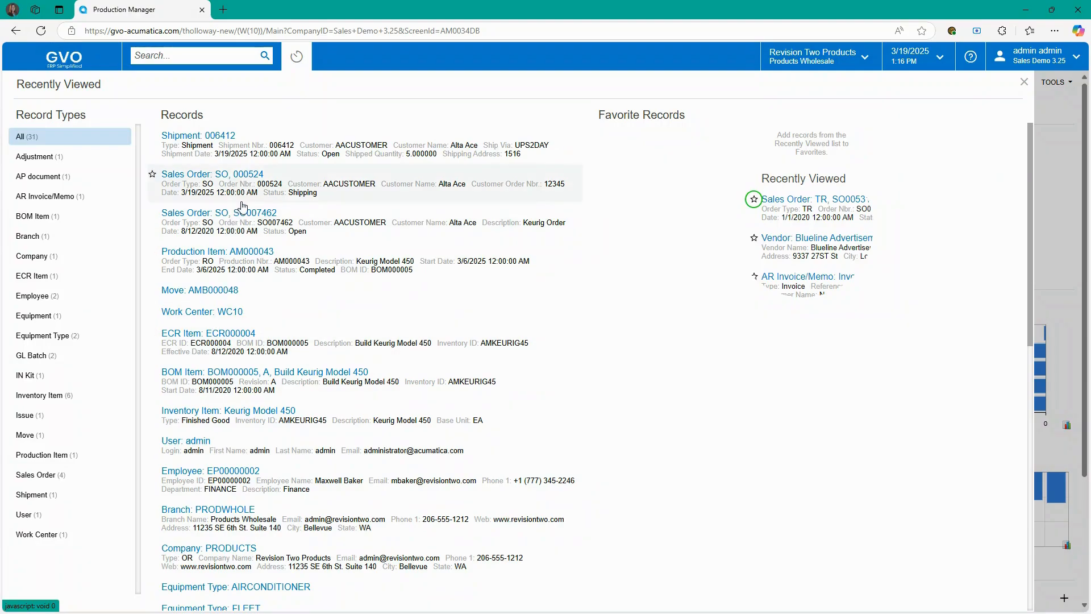
pyautogui.click(376, 54)
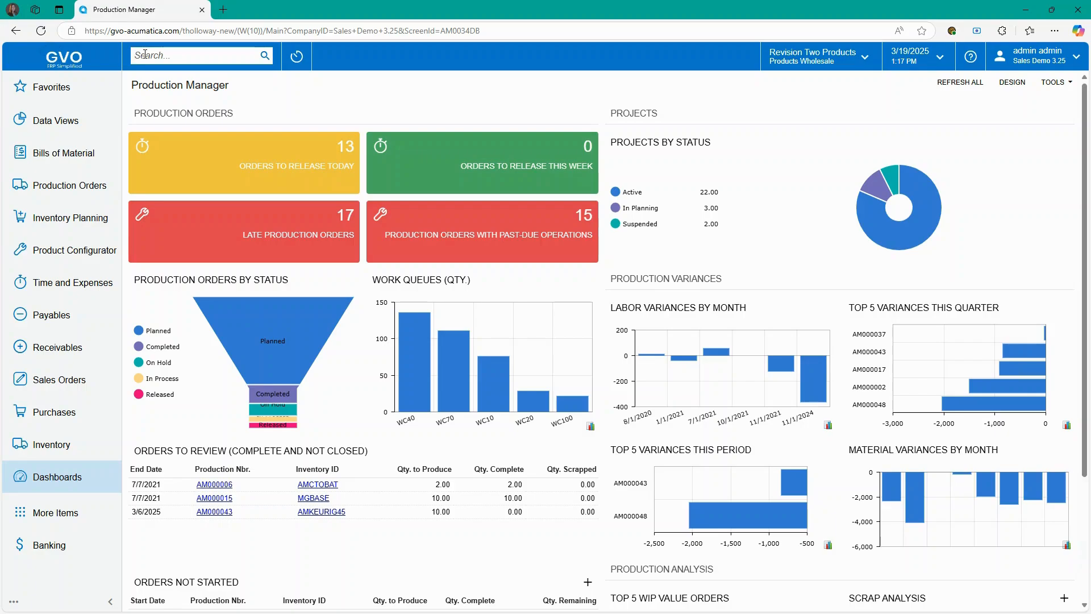
pyautogui.write('Production')
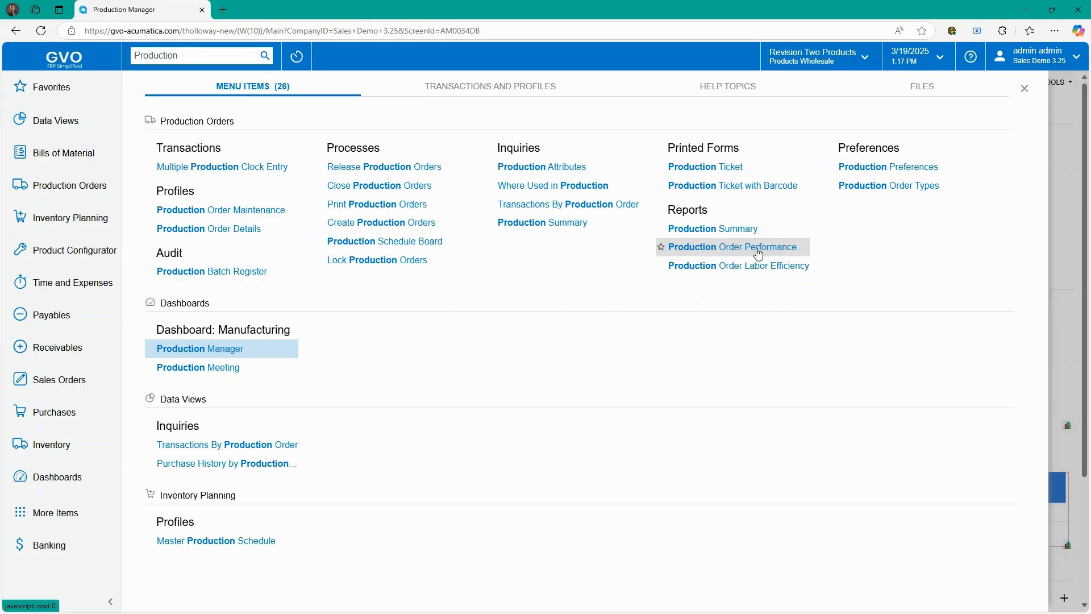
pyautogui.click(513, 86)
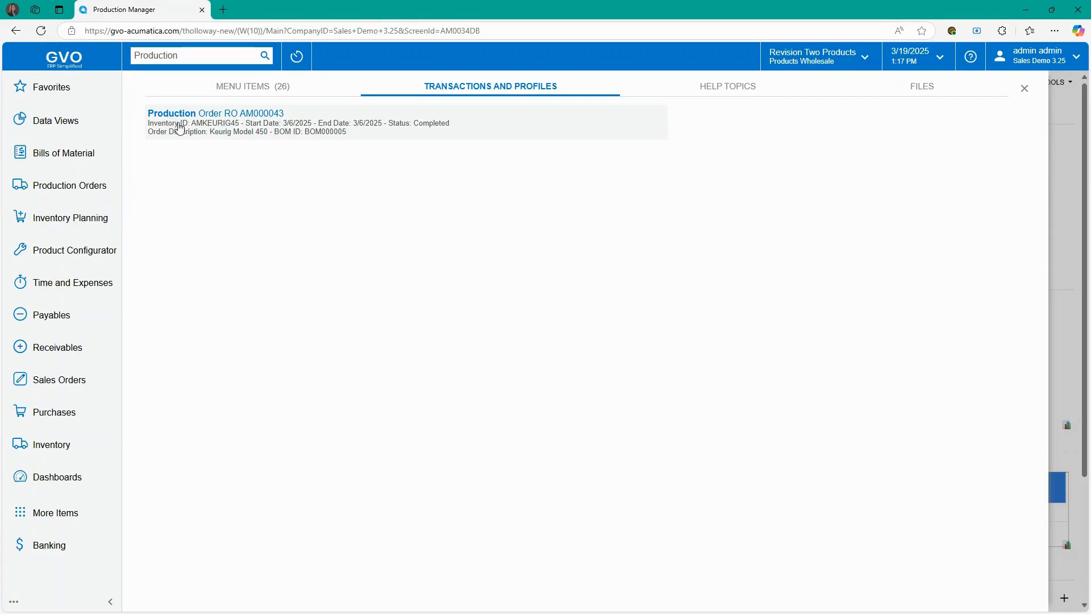
pyautogui.click(716, 89)
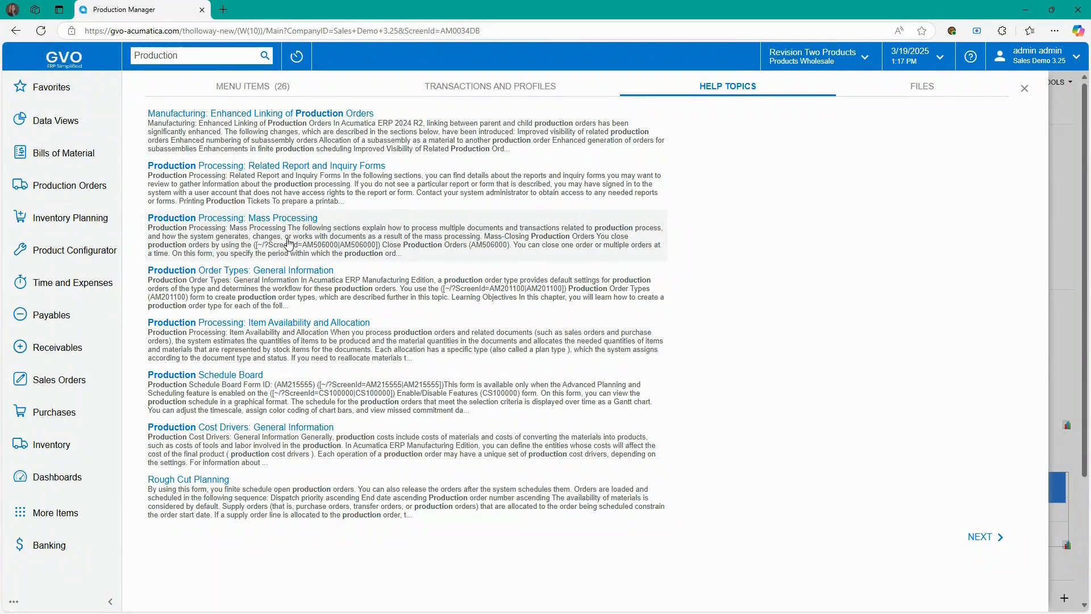
pyautogui.click(985, 541)
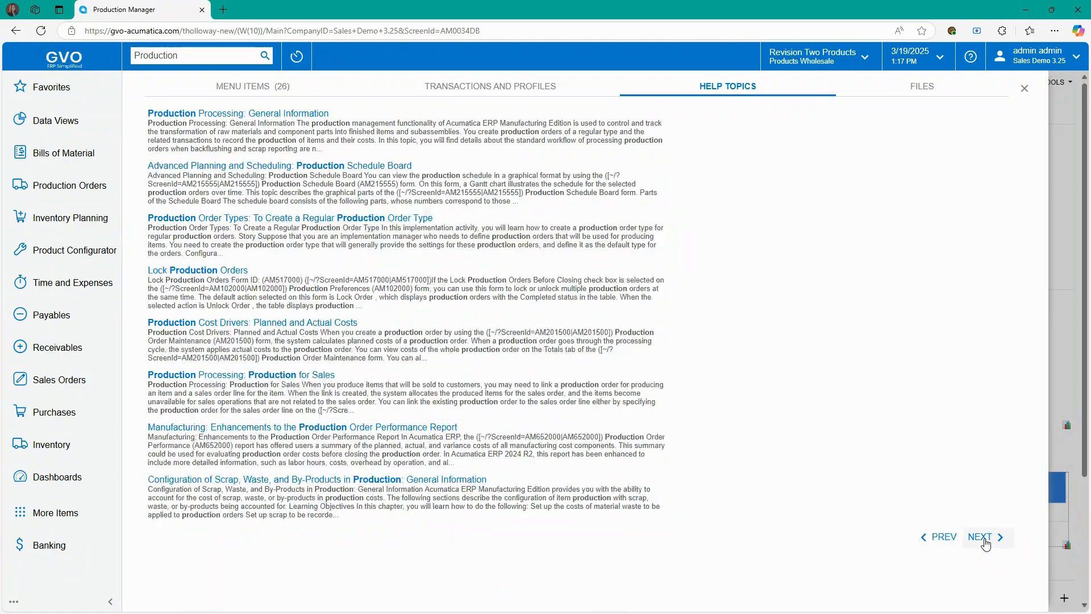
pyautogui.click(985, 541)
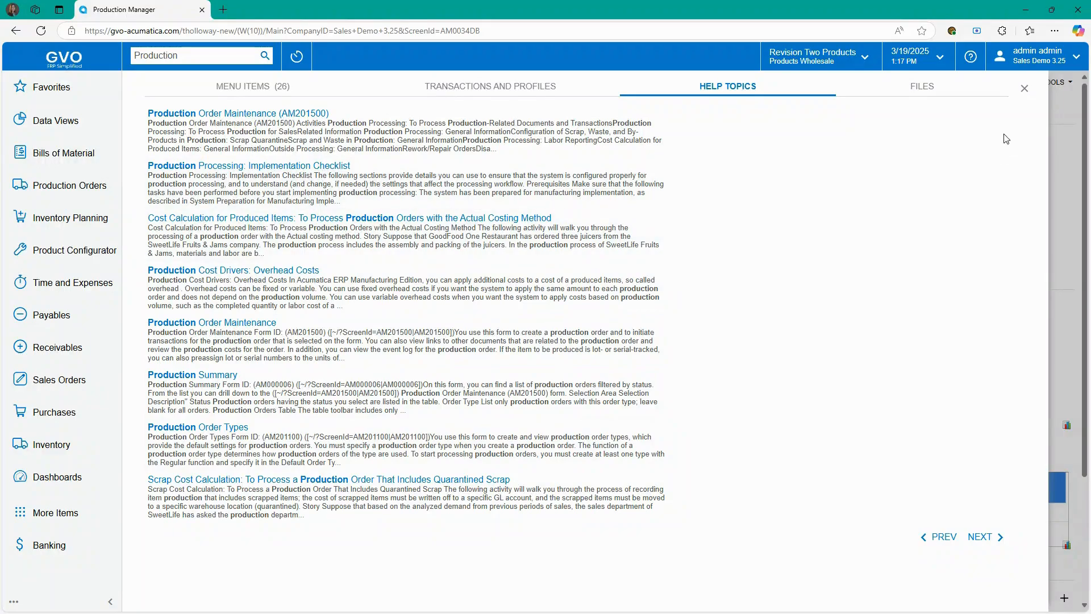
pyautogui.click(915, 90)
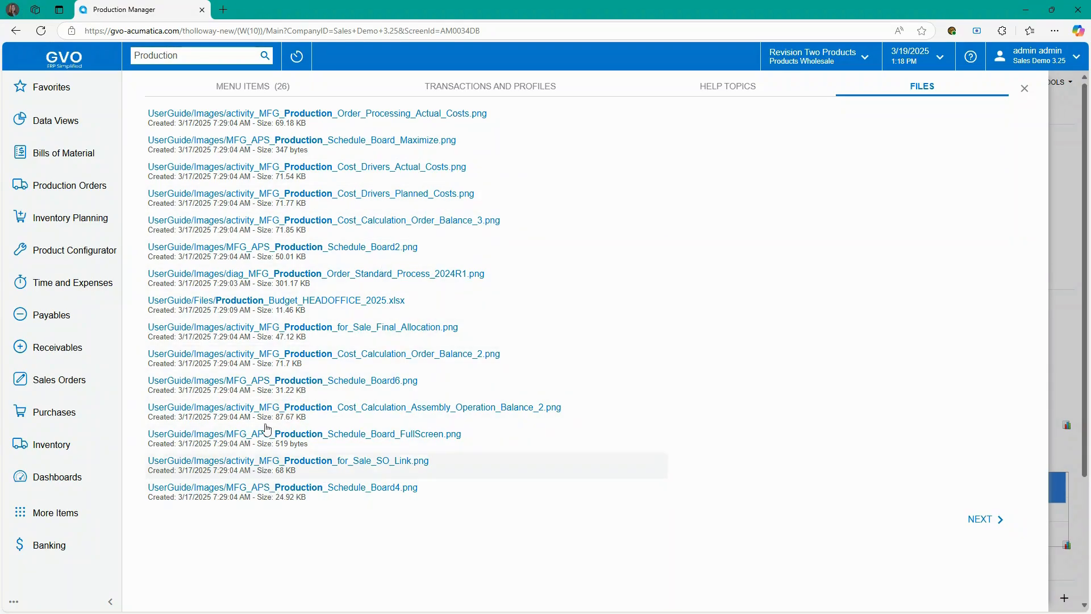
pyautogui.click(1025, 88)
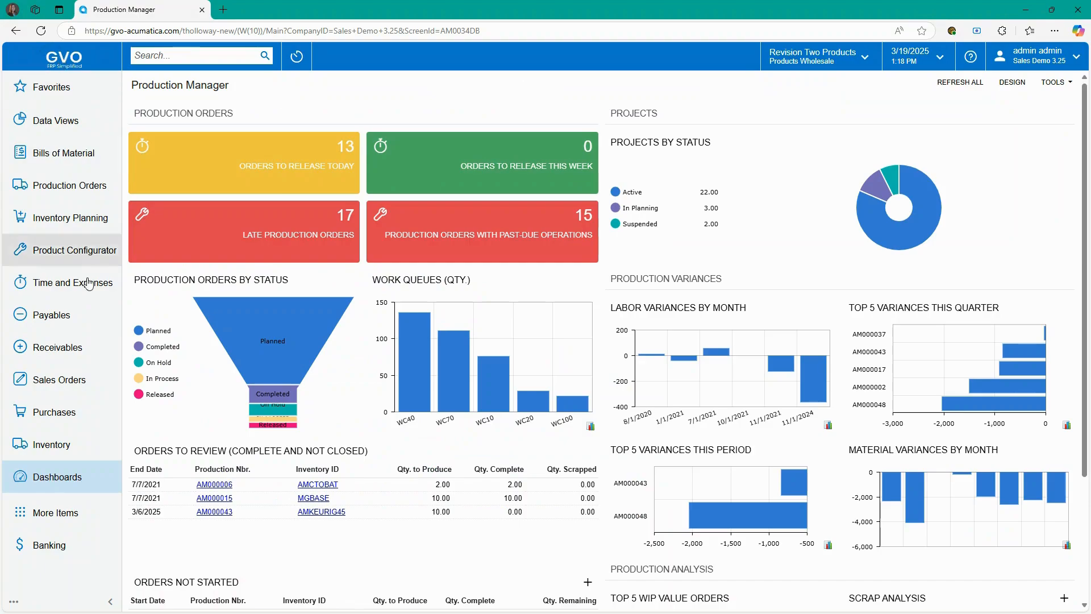
# - Reload the Production Manager dashboard and pin the Payables workspace to the navigation
pyautogui.click(62, 57)
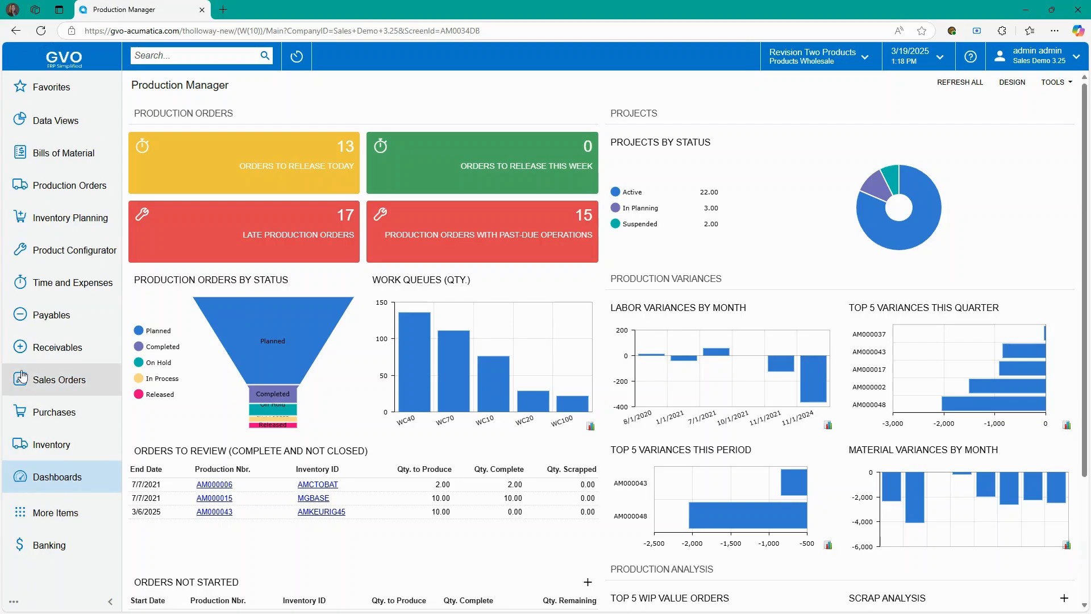
pyautogui.click(51, 319)
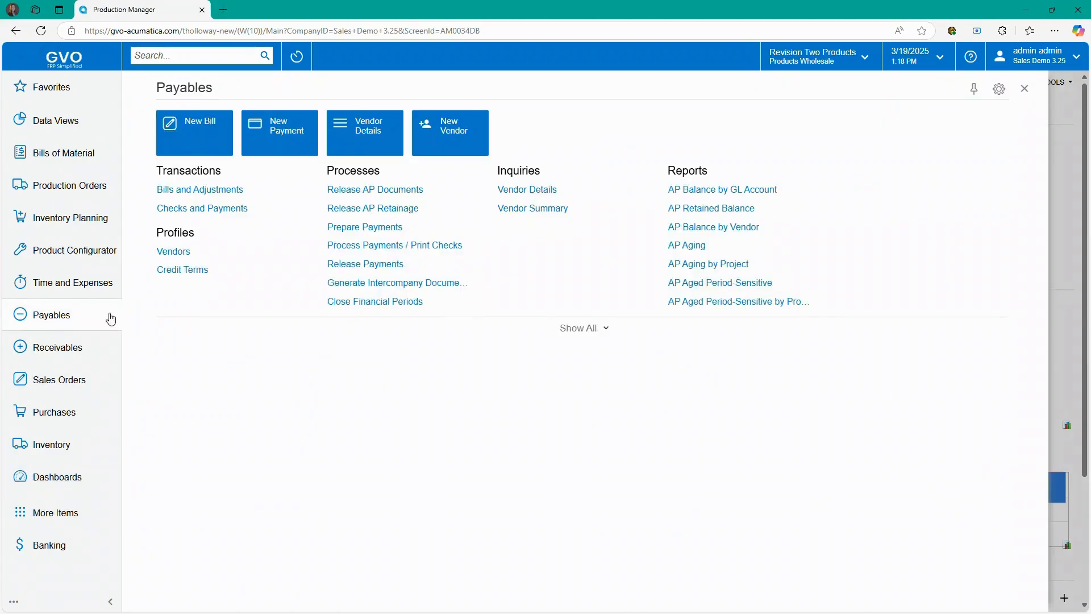
pyautogui.click(974, 89)
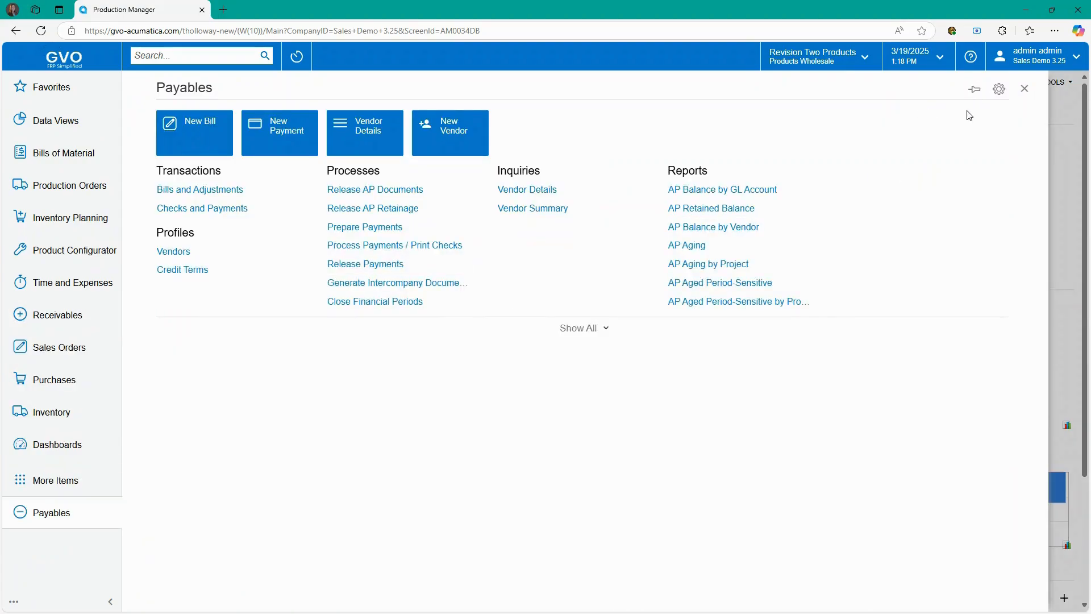
# - Pin the Estimating workspace from the full workspace list
pyautogui.click(68, 480)
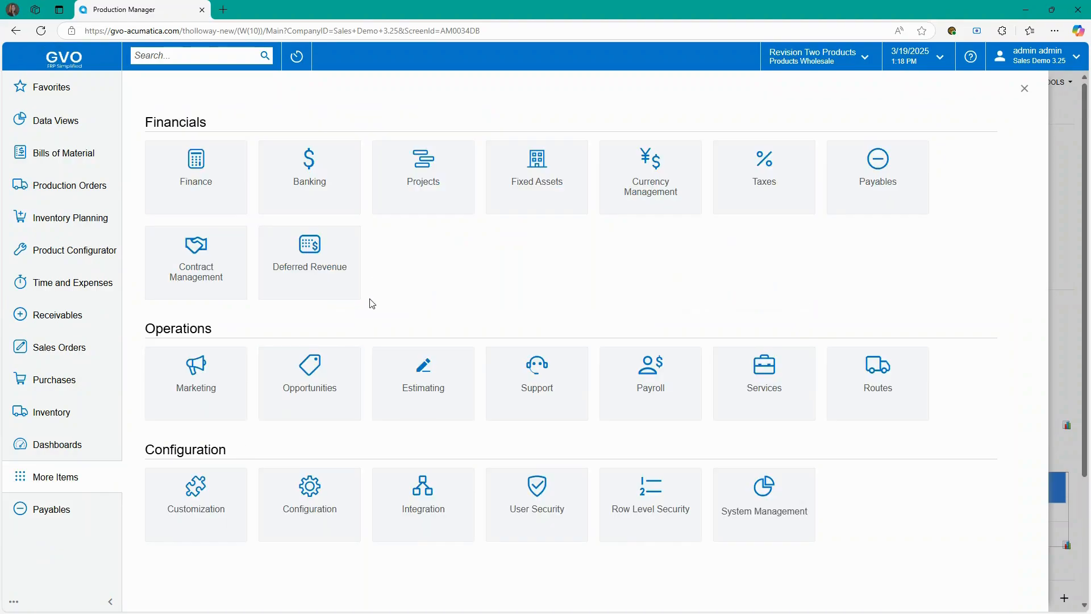
pyautogui.moveTo(419, 391)
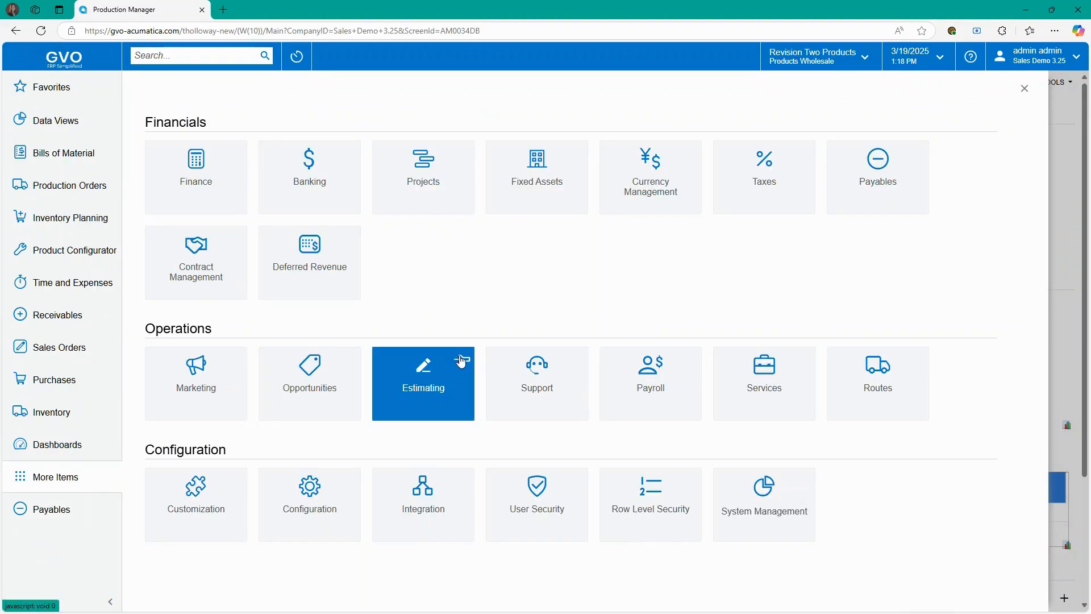
pyautogui.click(461, 361)
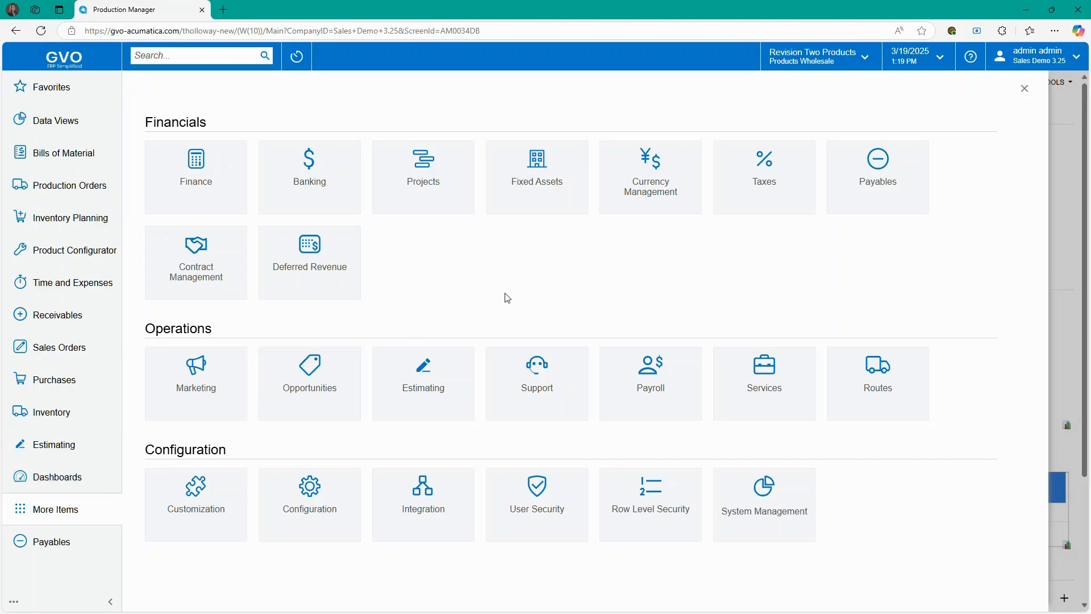
pyautogui.click(1025, 91)
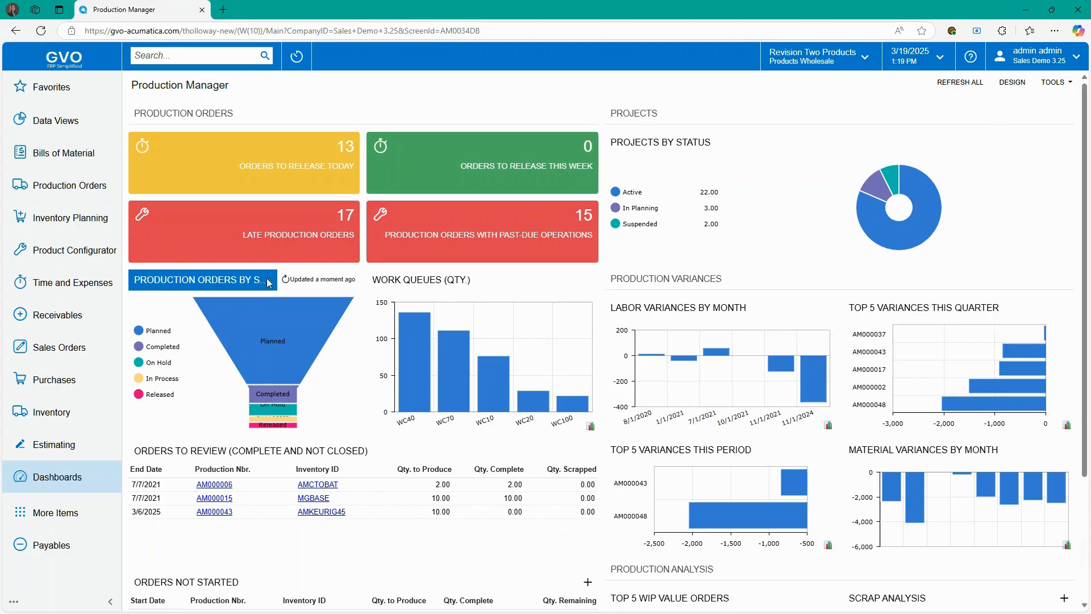
# - Start a new sales order for customer Alta Ace (AACUSTOMER)
pyautogui.click(69, 352)
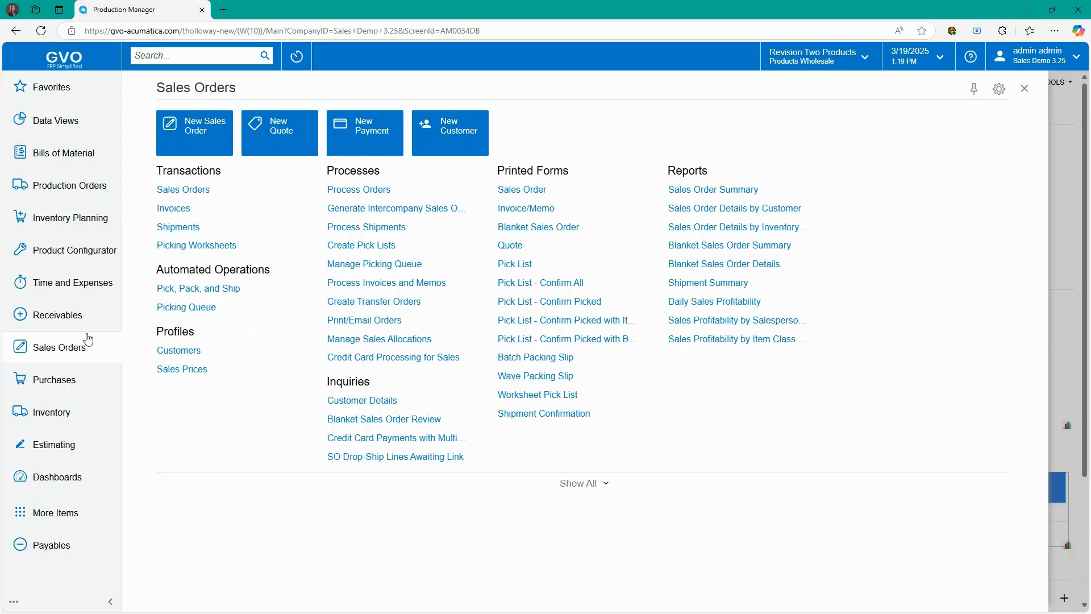
pyautogui.click(182, 191)
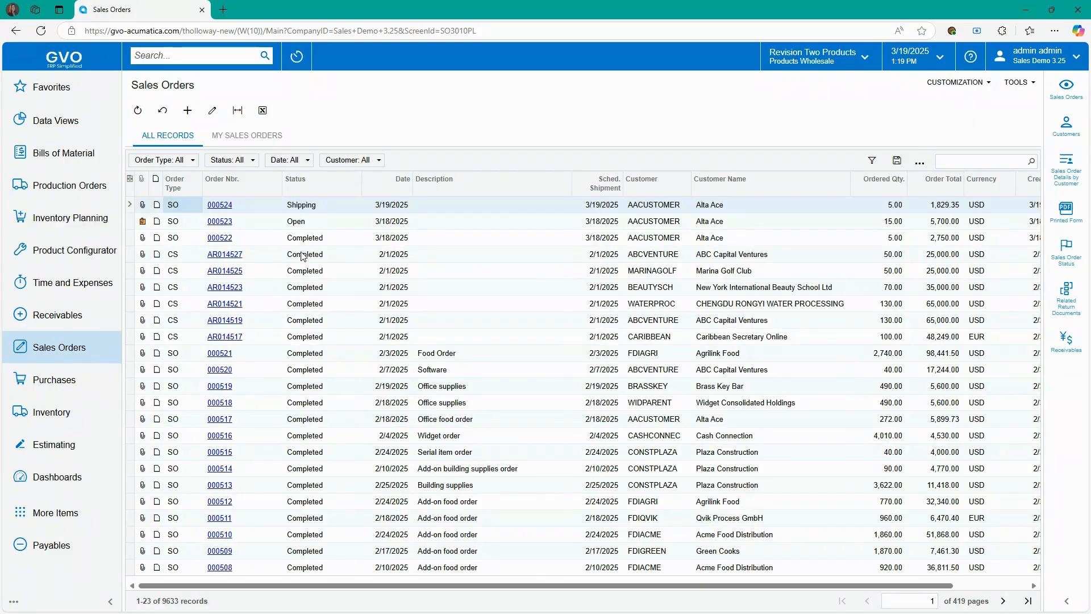
pyautogui.click(187, 112)
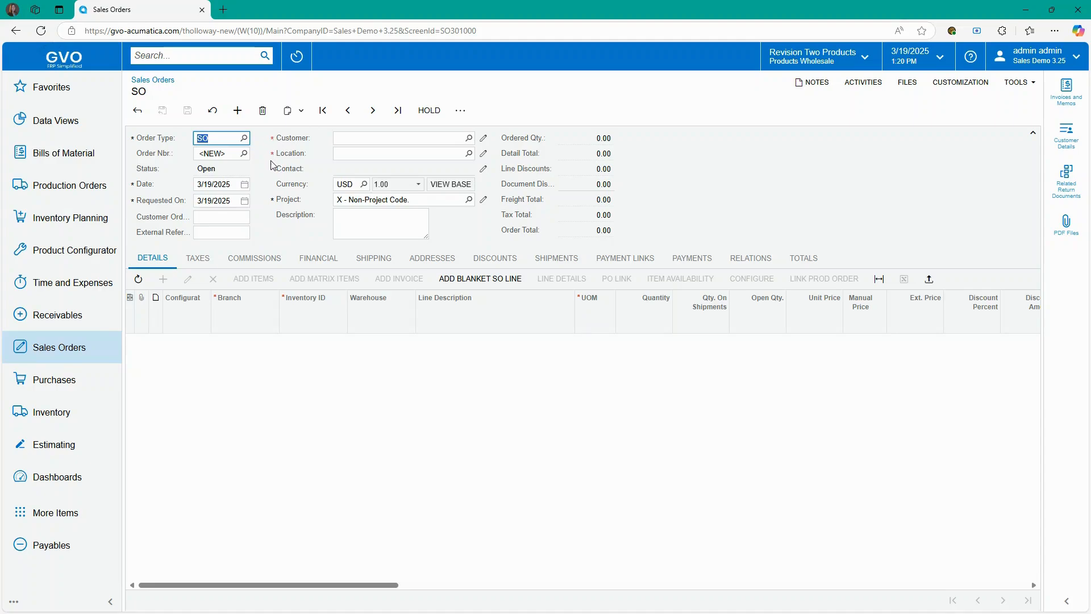
pyautogui.click(355, 138)
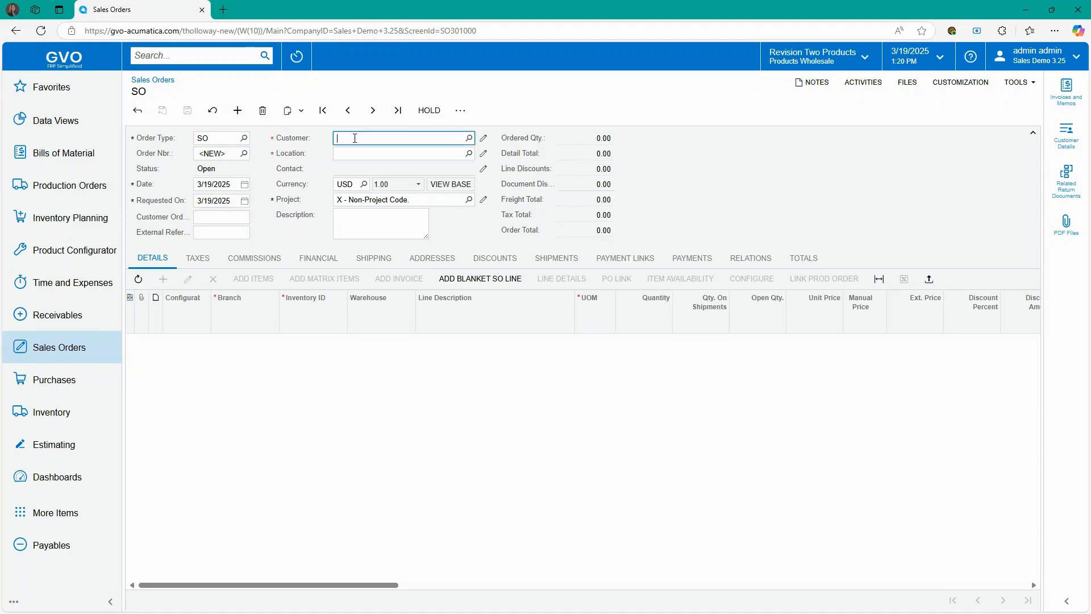
pyautogui.click(467, 138)
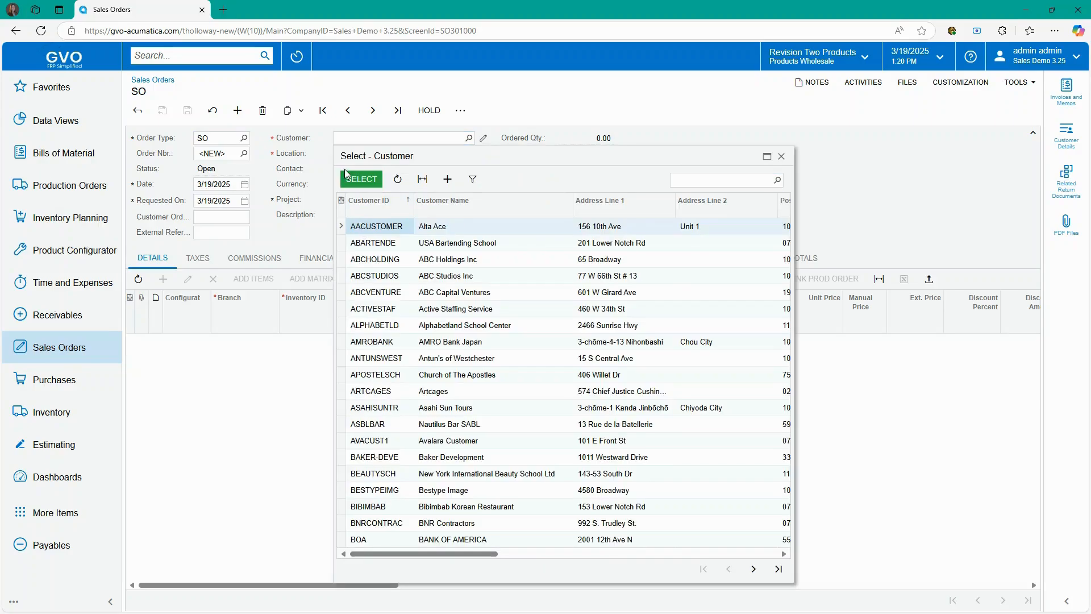
pyautogui.click(359, 180)
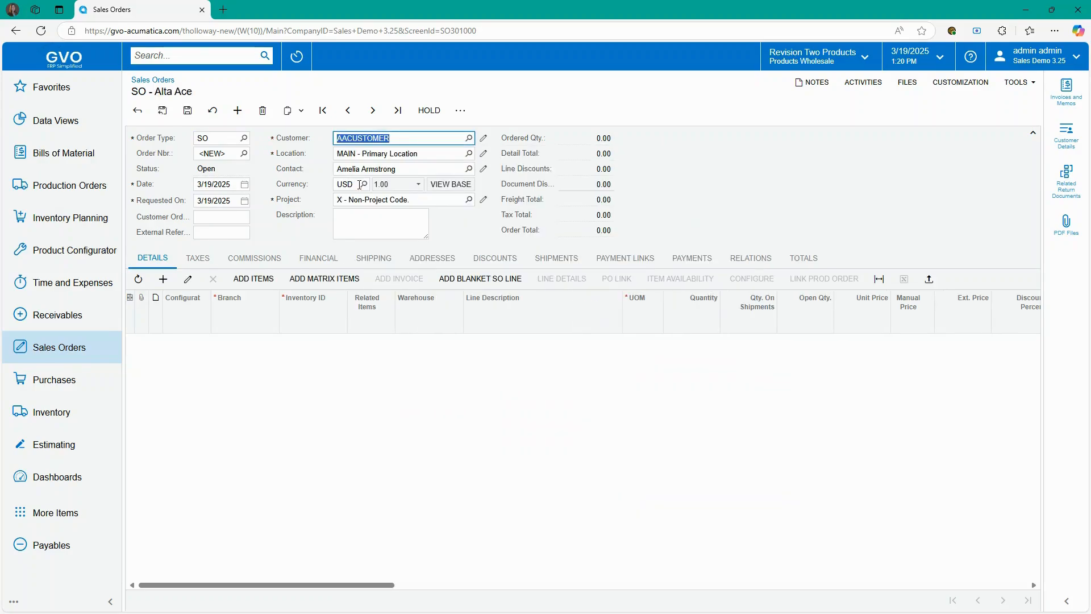
# - Add a first order line for item AACOMPUT01 at branch PRODWHOLE
pyautogui.click(164, 280)
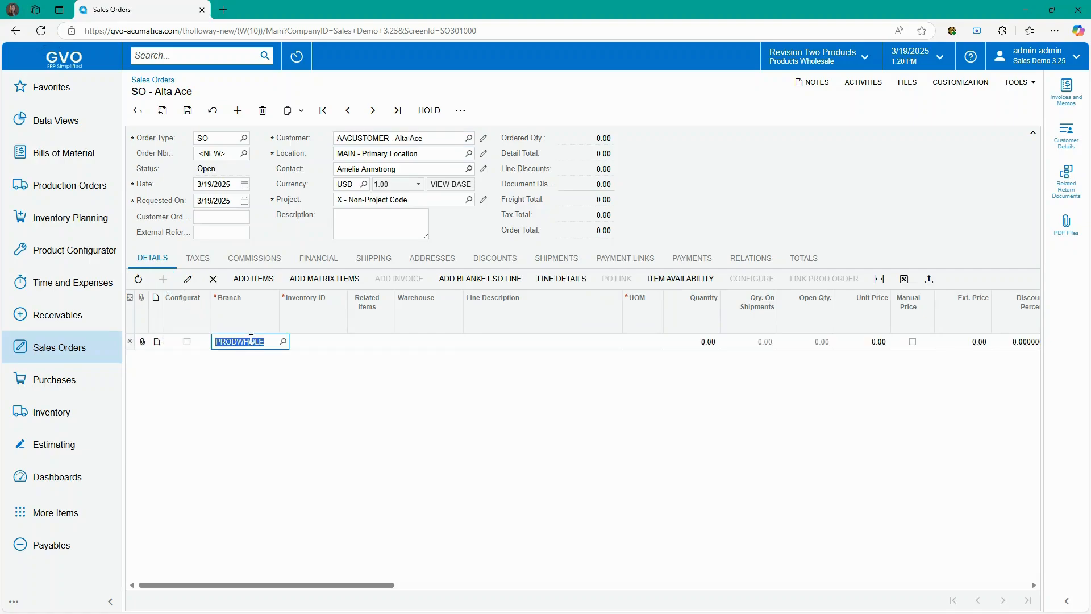
pyautogui.click(310, 344)
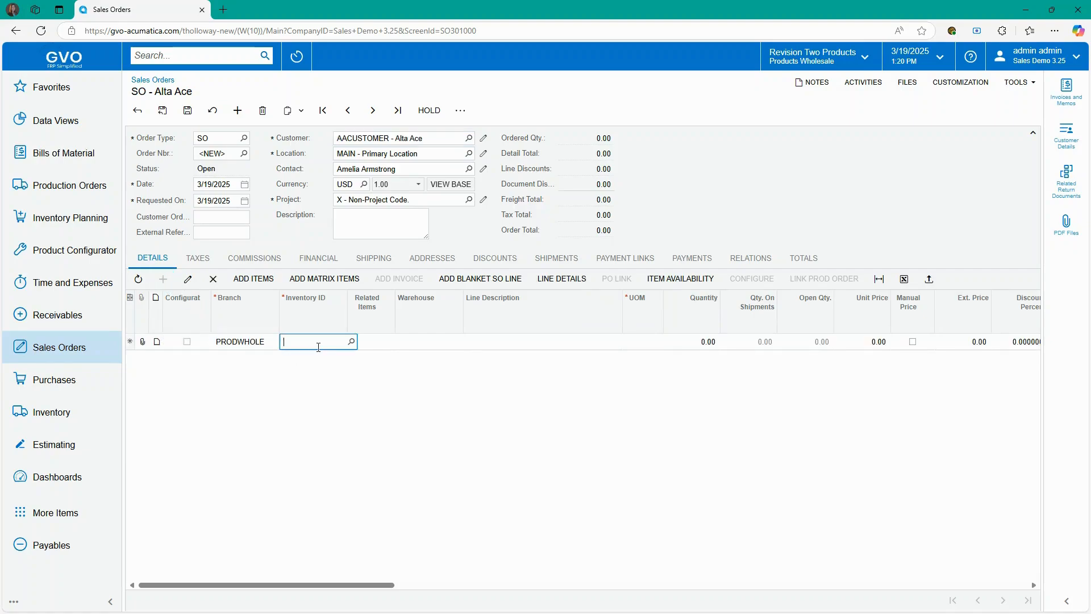
pyautogui.write('aa')
pyautogui.press('Tab')
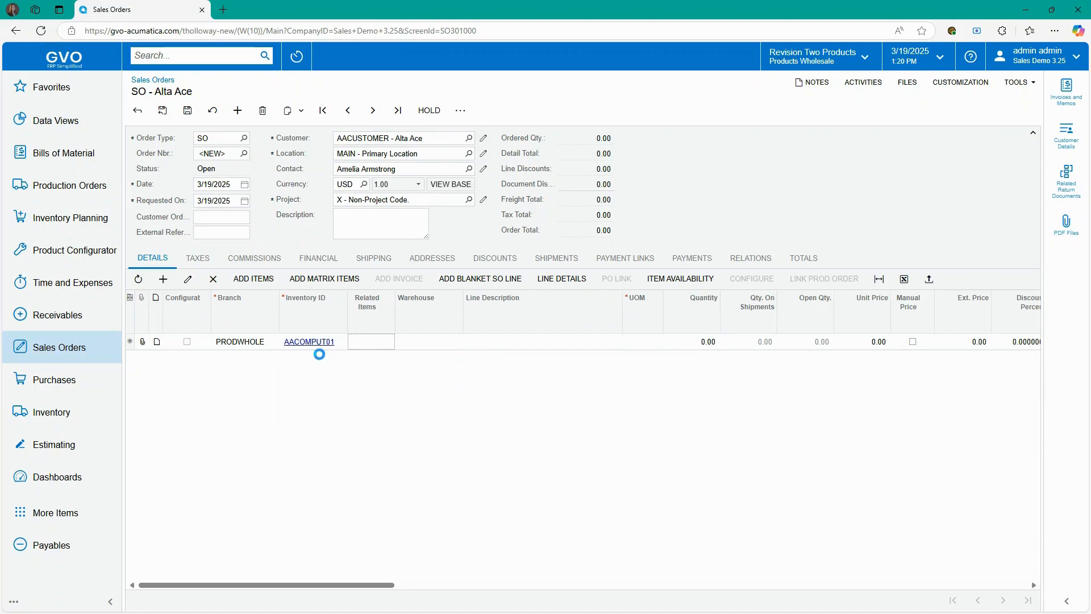
# - Set the AACOMPUT01 line to 10 EA at 475.00 and review the remaining columns
pyautogui.press('Tab')
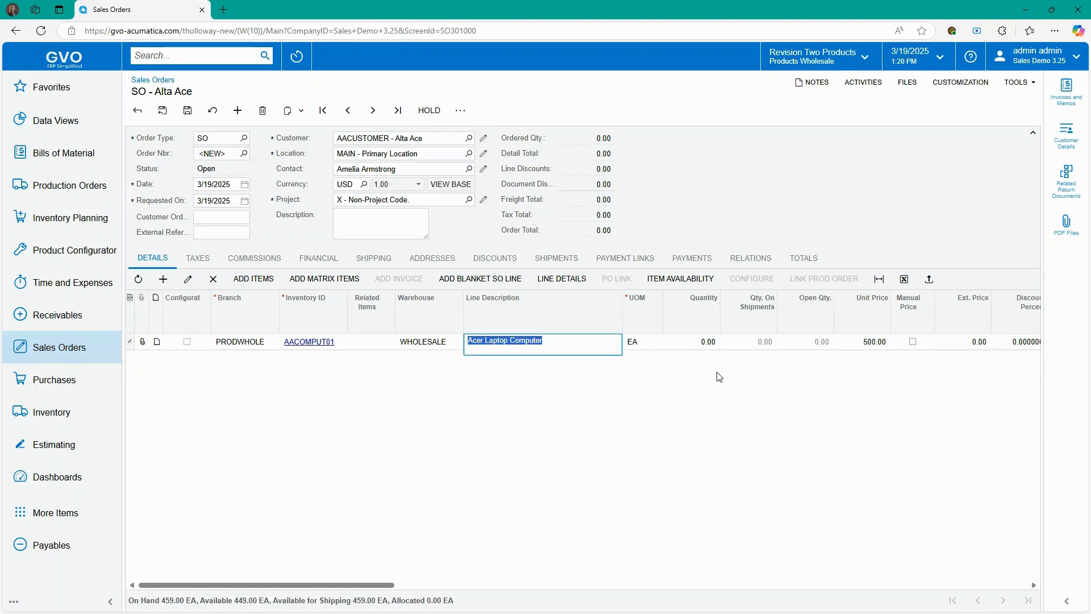
pyautogui.press('Tab')
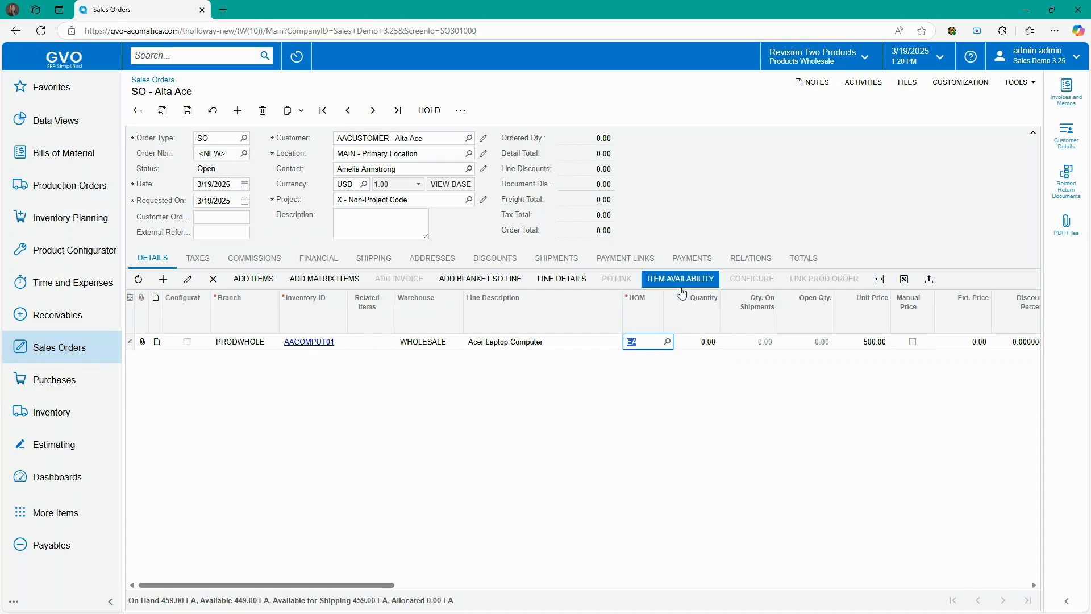
pyautogui.press('Tab')
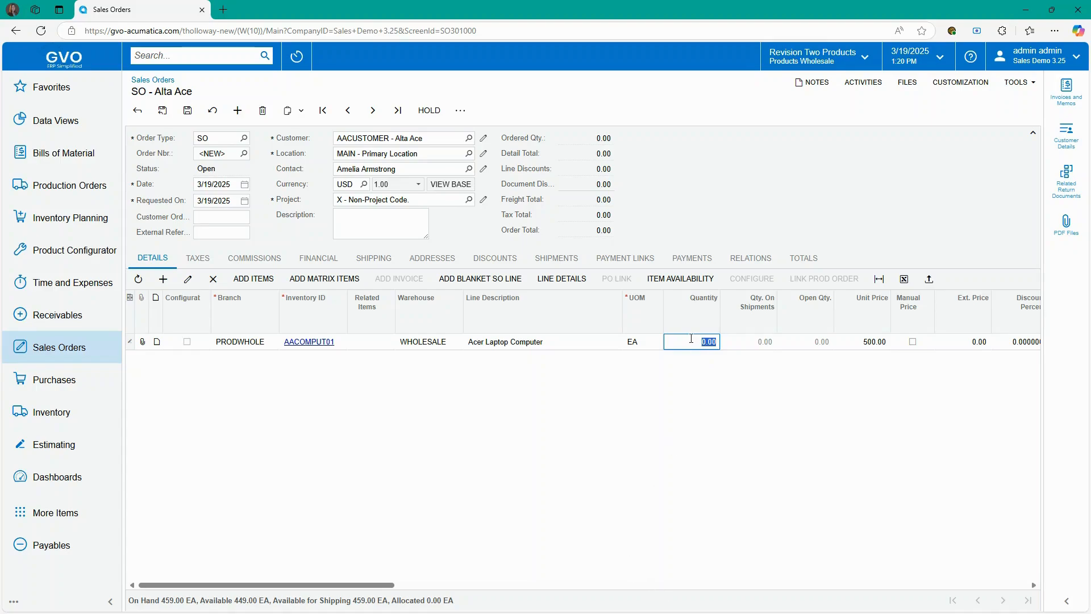
pyautogui.write('10')
pyautogui.press('Tab')
pyautogui.click(876, 341)
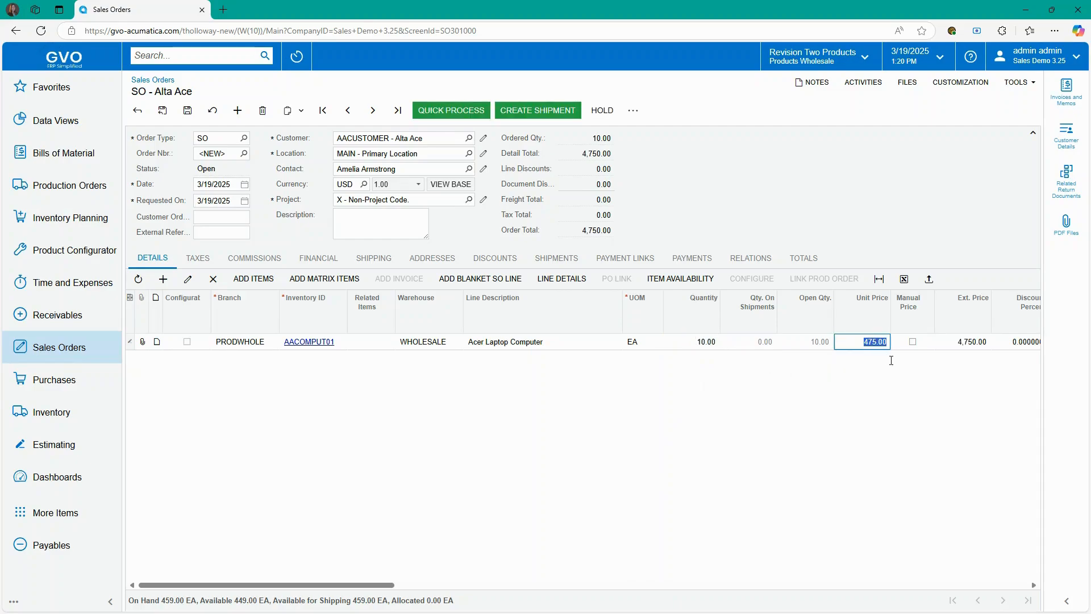
pyautogui.moveTo(379, 585); pyautogui.dragTo(584, 586)
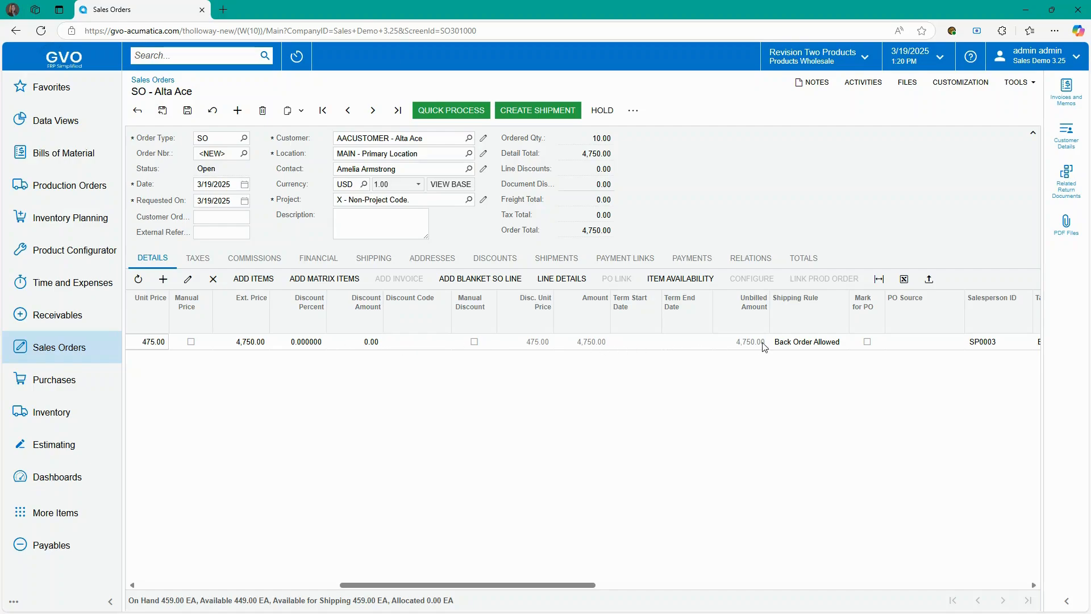
pyautogui.moveTo(535, 585); pyautogui.dragTo(591, 586)
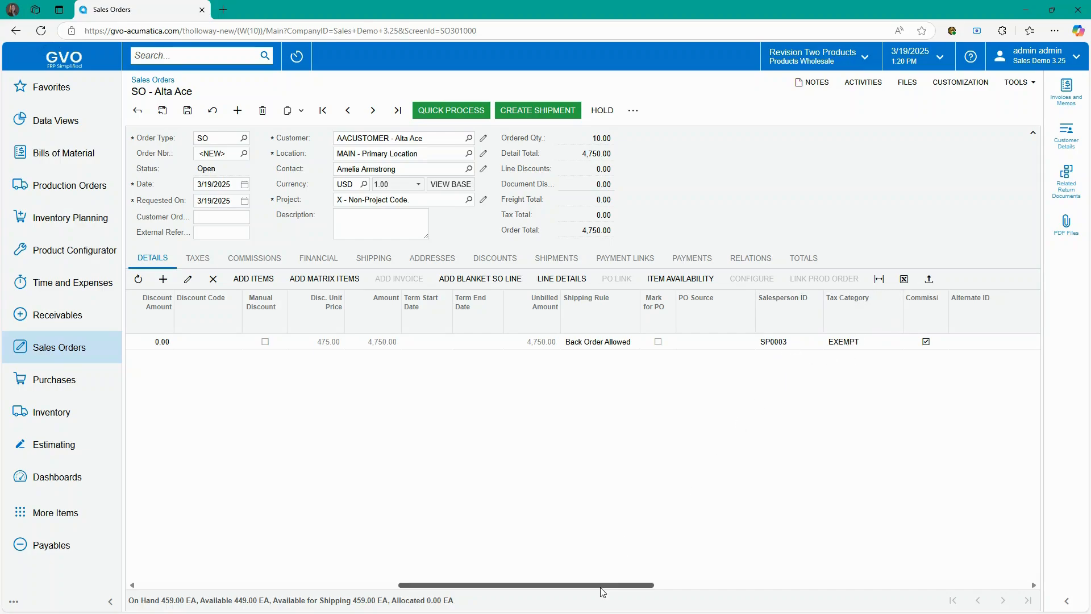
pyautogui.moveTo(602, 592); pyautogui.dragTo(658, 591)
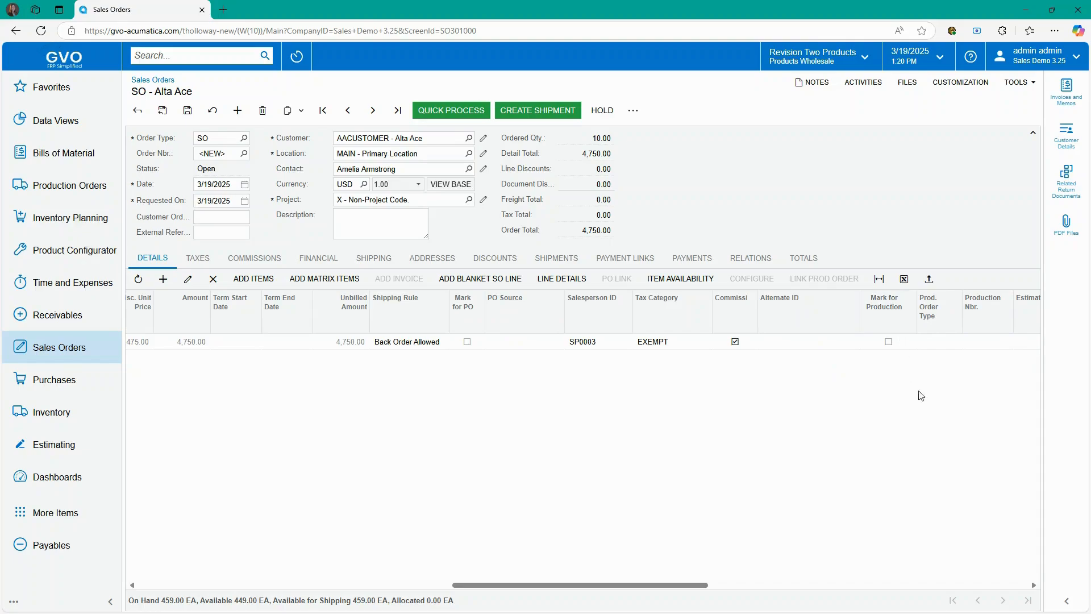
# - Check commissions, set payment terms to 7D - 7 Days, then view the Will Call shipping settings
pyautogui.click(263, 258)
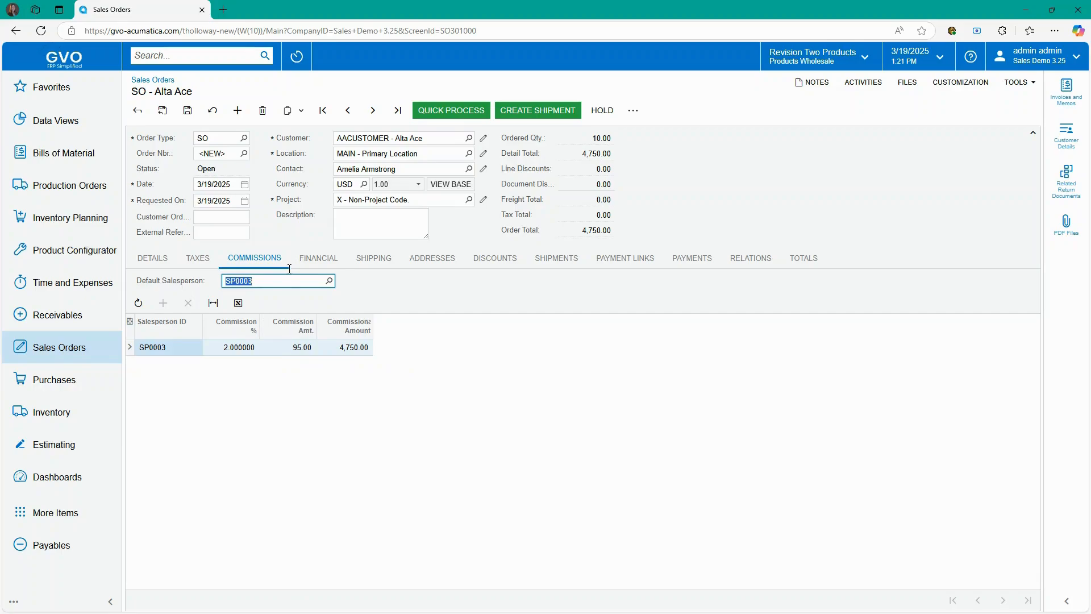
pyautogui.click(313, 256)
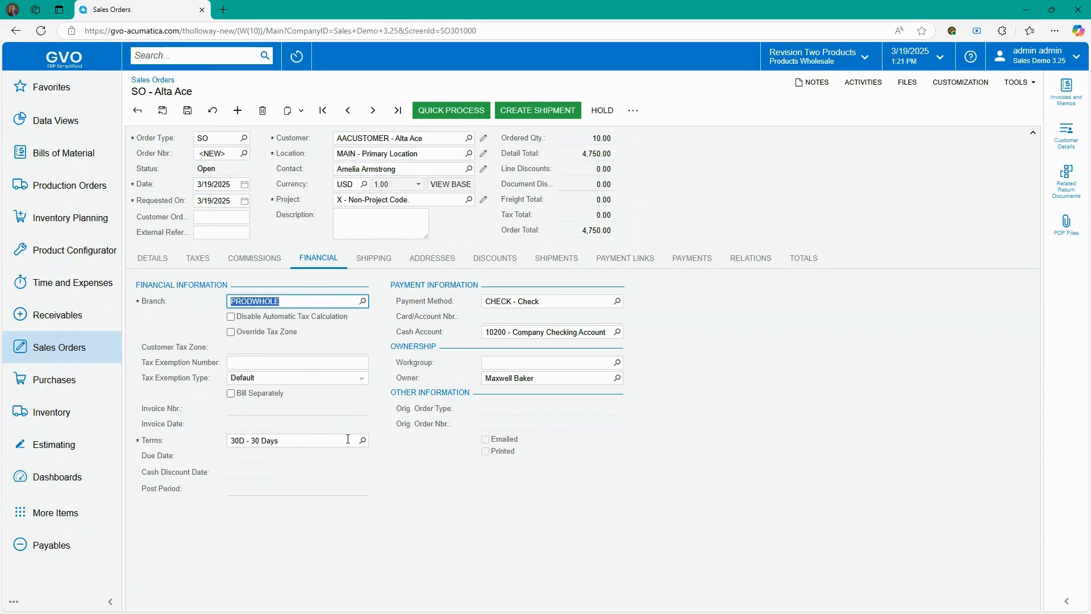
pyautogui.click(363, 441)
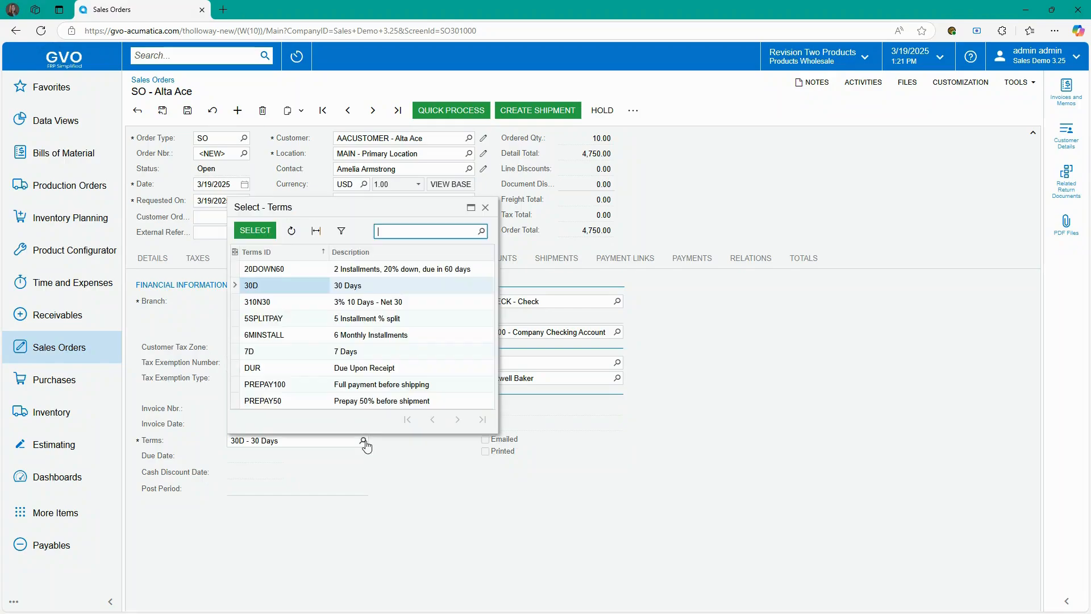
pyautogui.click(354, 352)
pyautogui.click(264, 232)
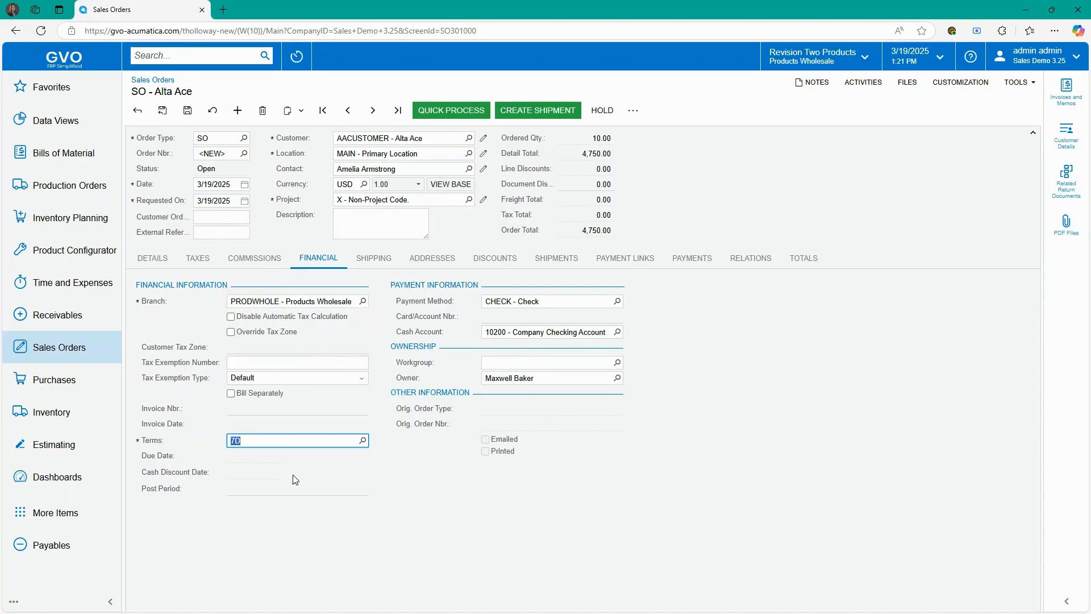
pyautogui.click(387, 479)
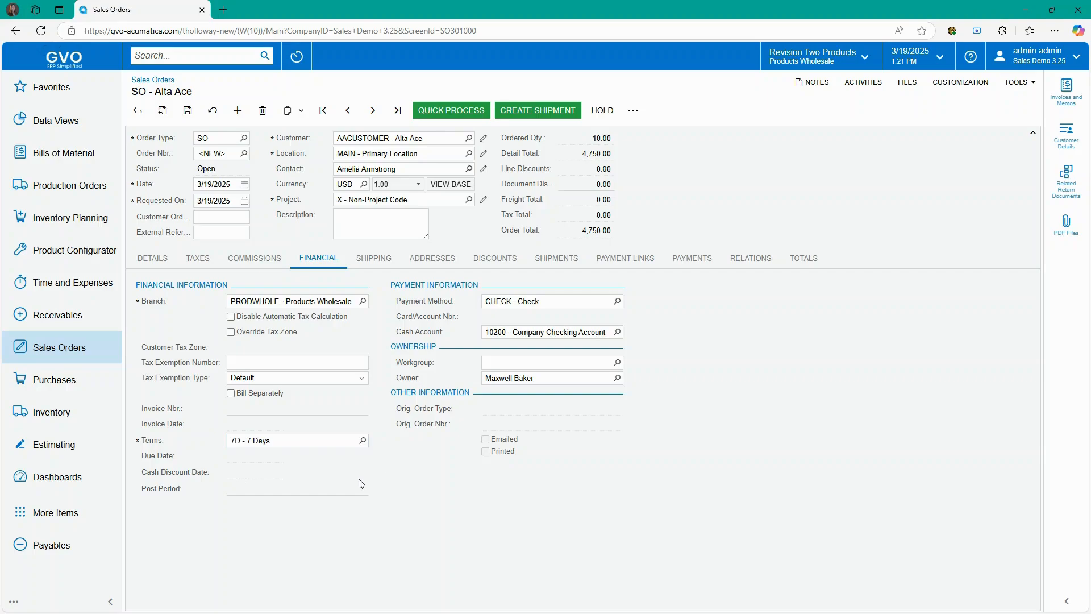
pyautogui.click(374, 262)
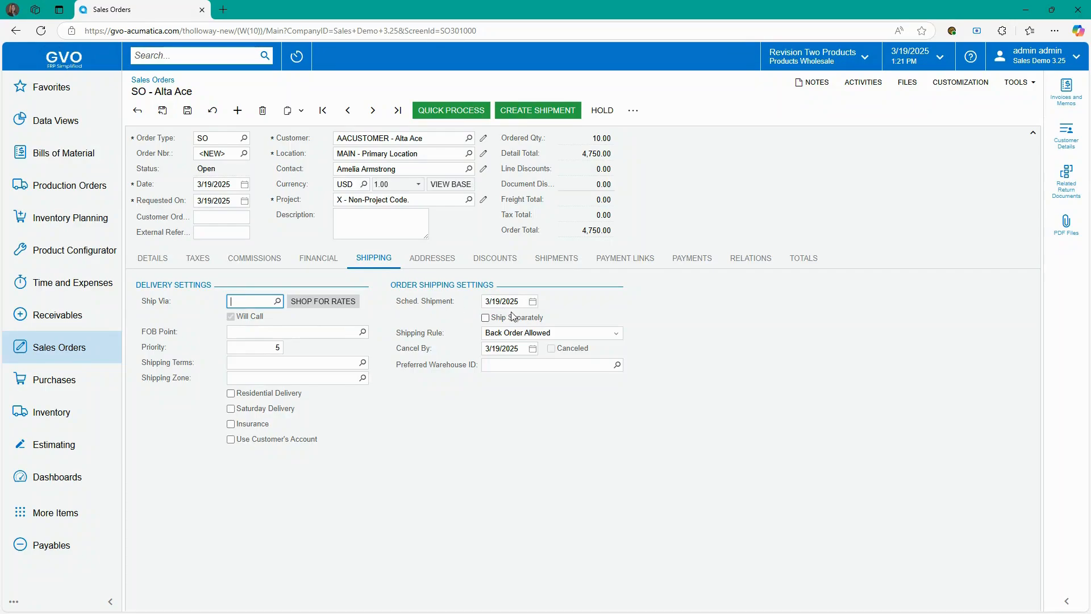
# - Review the order's addresses, discounts and shipments, ending on payment links with delivery method None
pyautogui.click(423, 261)
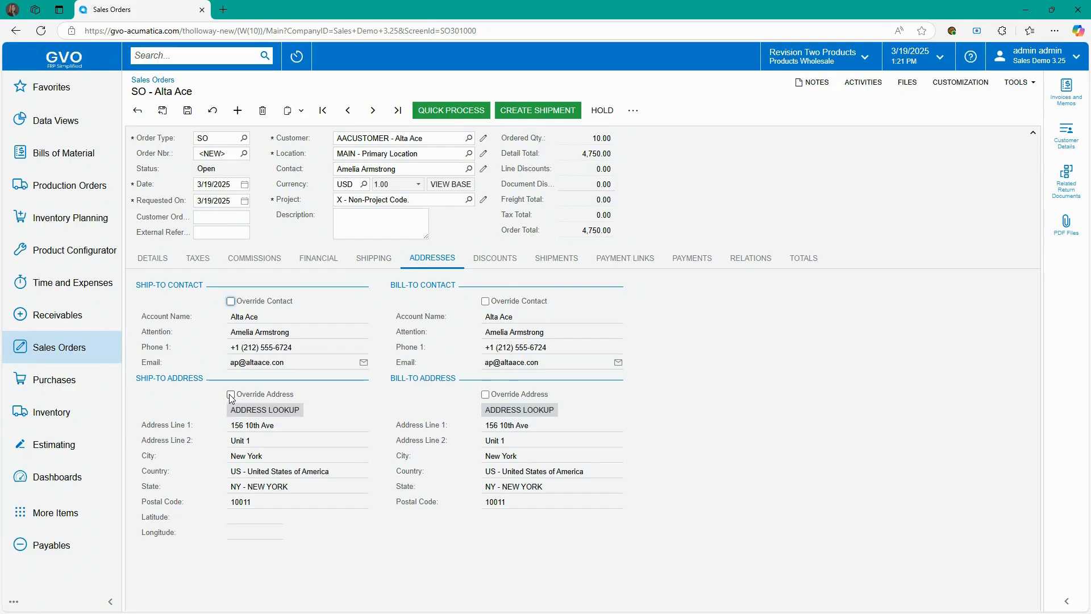
pyautogui.click(502, 259)
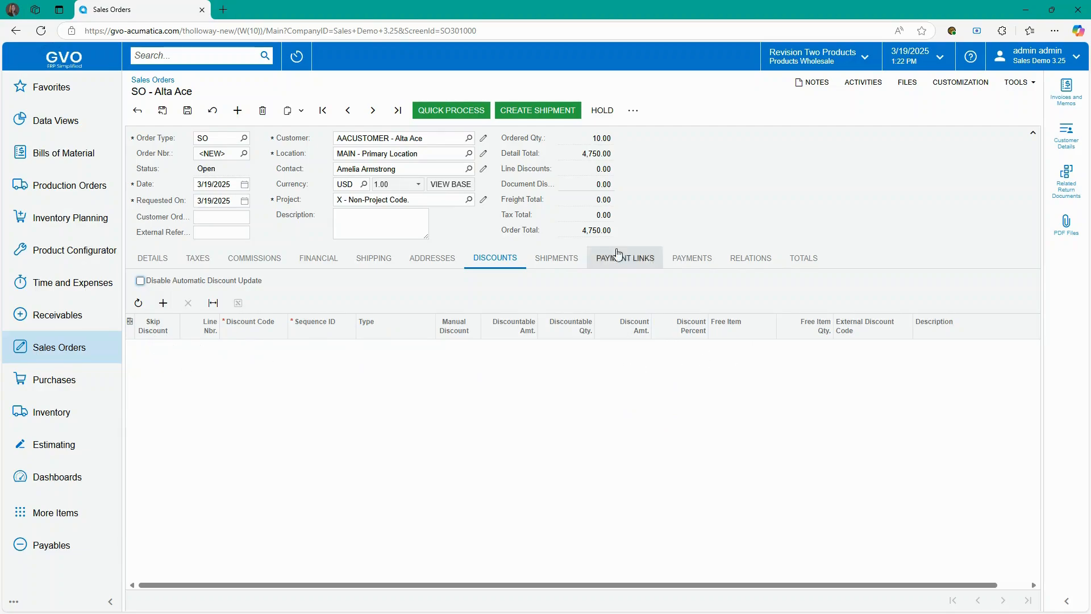
pyautogui.click(568, 259)
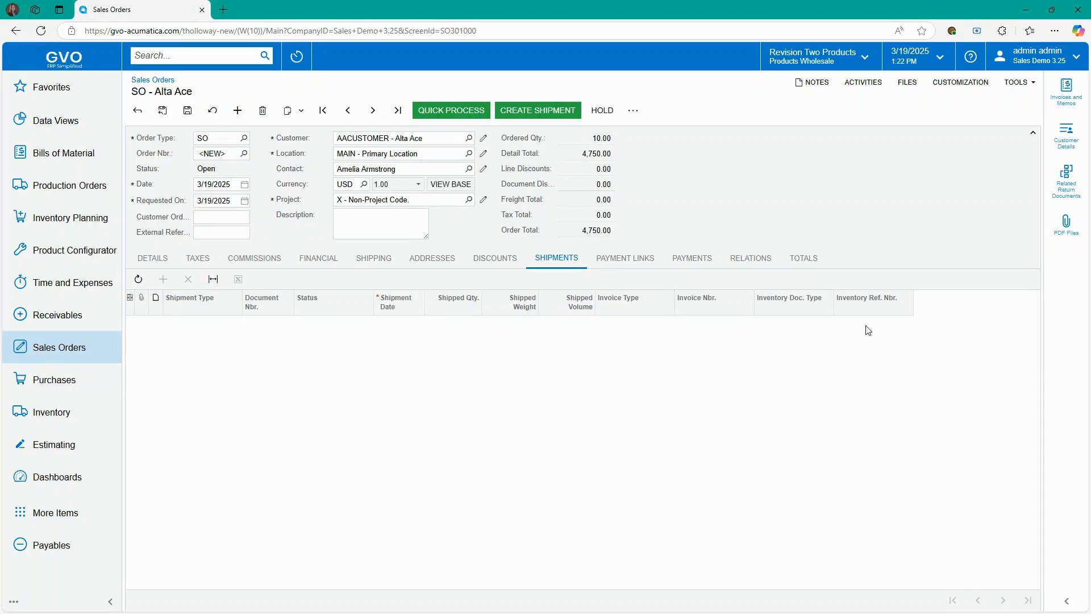
pyautogui.click(640, 264)
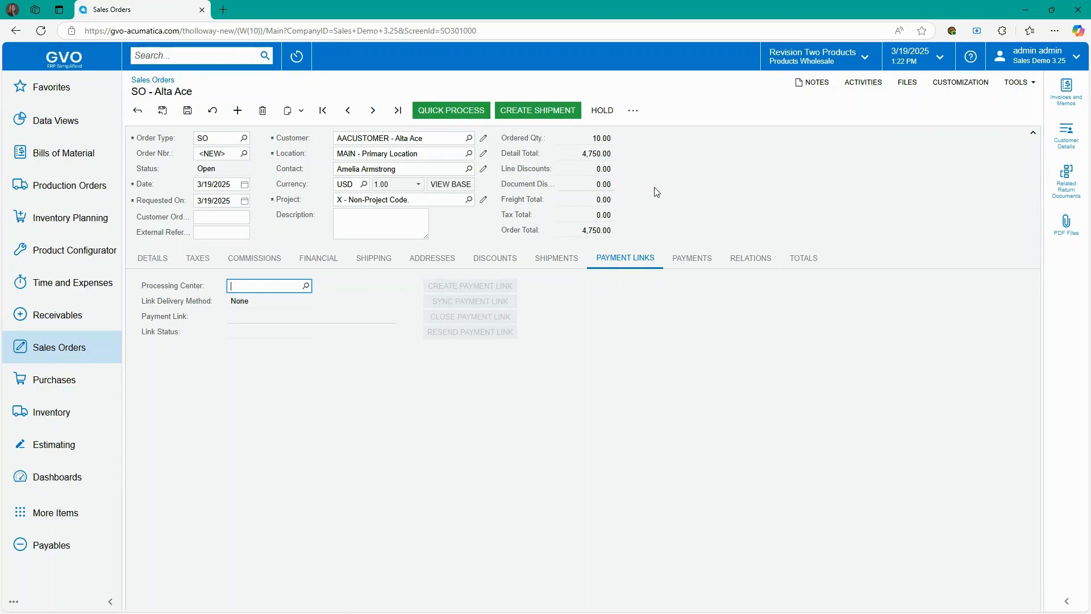
# - Check payments and relations, then view totals: 4,750.00 goods at 47.37% estimated margin
pyautogui.click(693, 260)
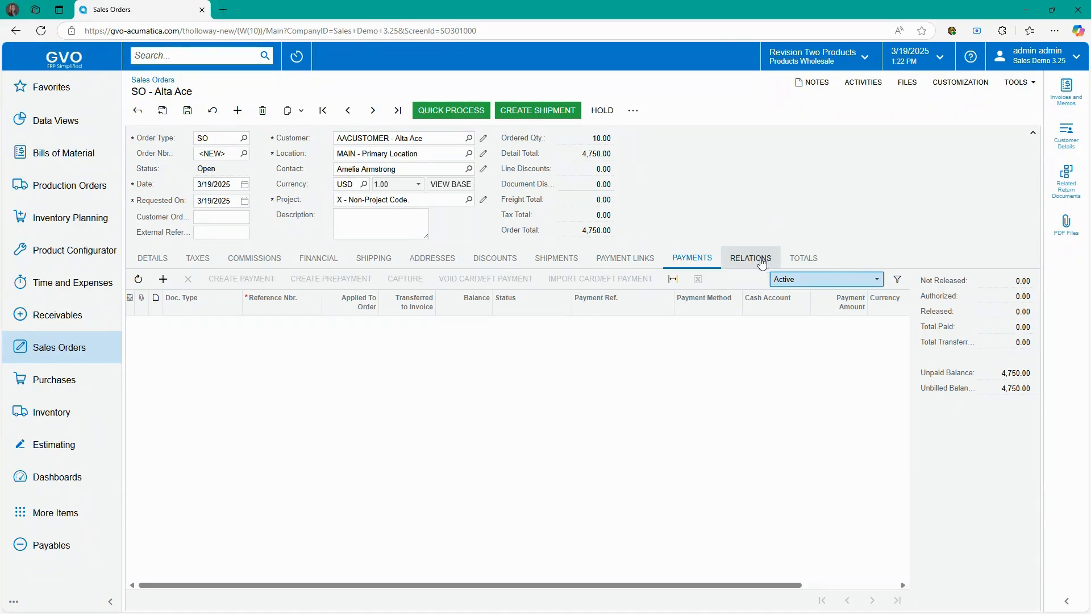
pyautogui.click(761, 260)
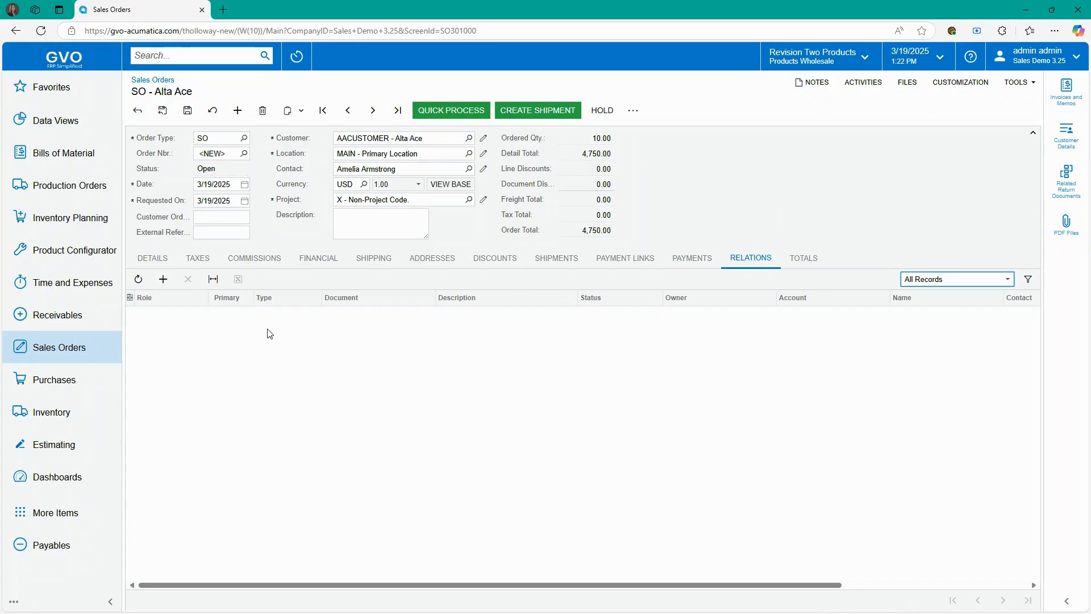
pyautogui.click(804, 258)
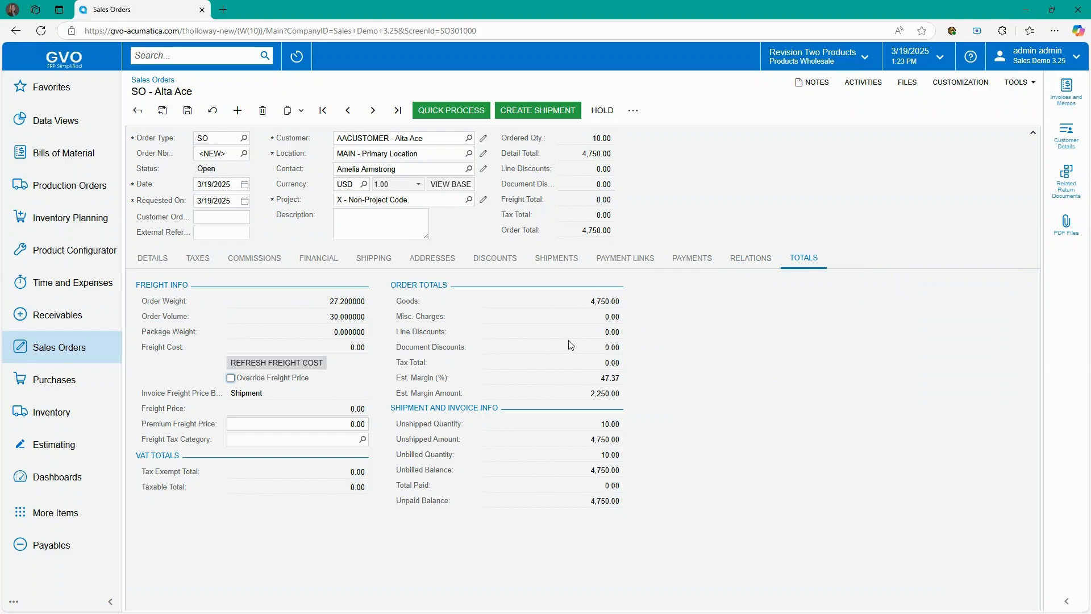
# - Open Quick Process to ship from WHOLESALE today and prepare an invoice
pyautogui.click(446, 110)
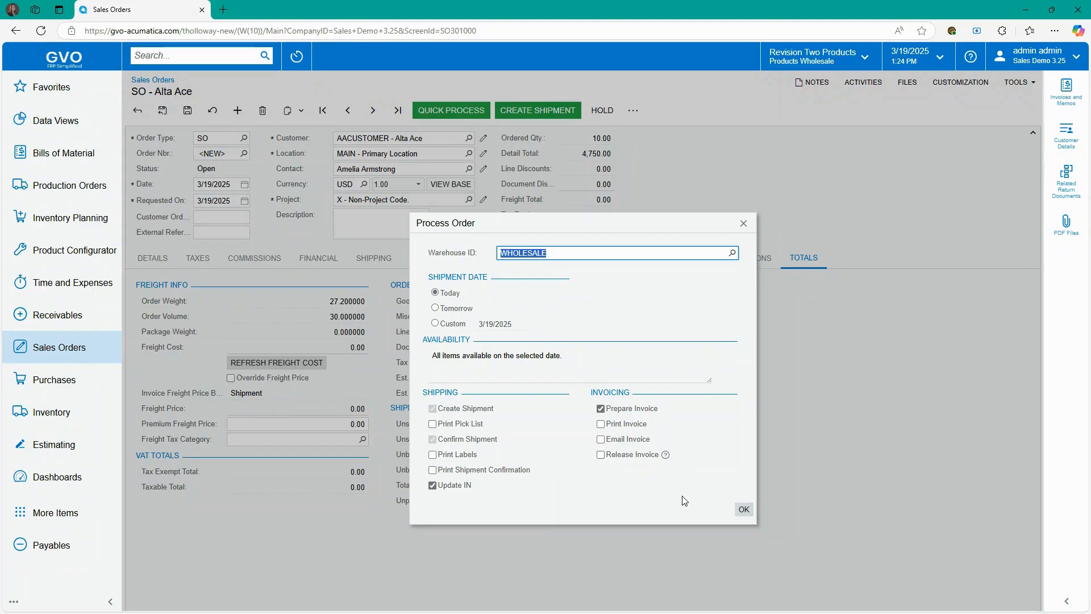
# - Run processing to create shipment 006413, inventory document 007553 and invoice AR014599
pyautogui.click(745, 510)
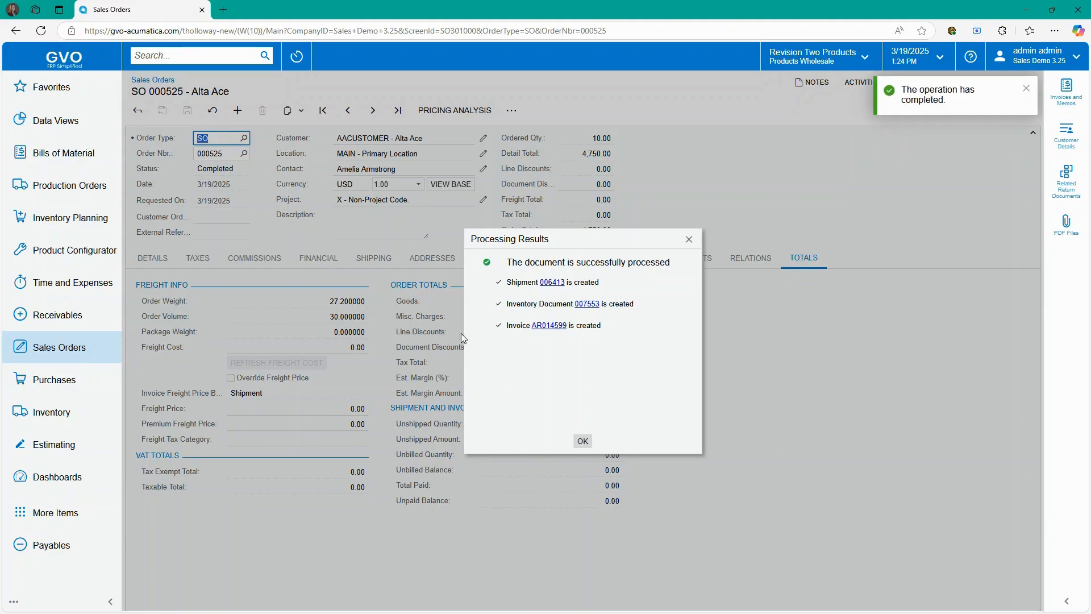
# - Dismiss the processing results and open shipment 006413 from the order's shipments list
pyautogui.click(583, 441)
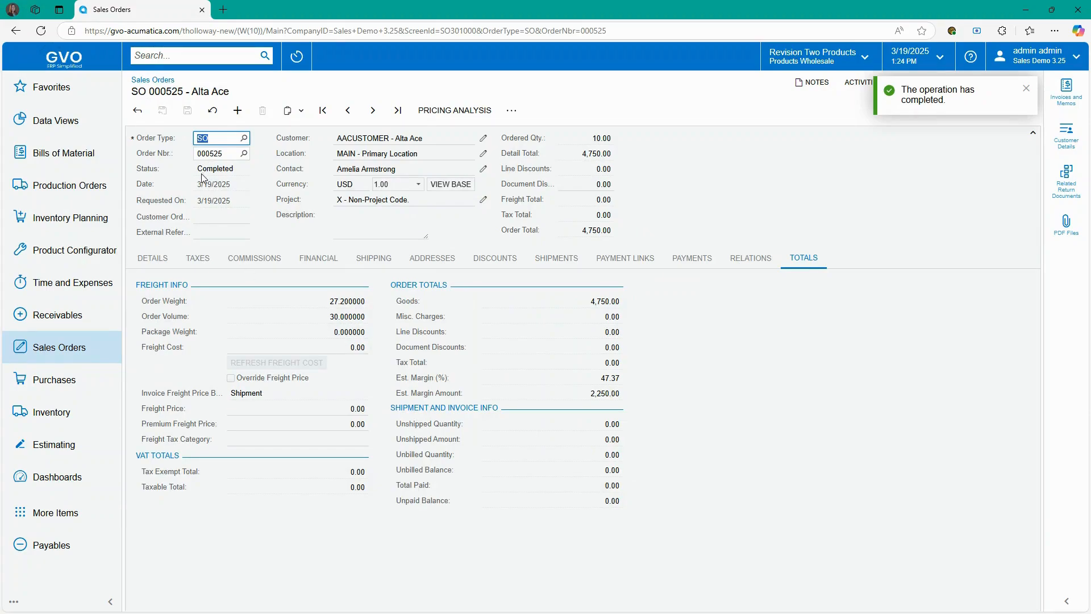
pyautogui.click(558, 256)
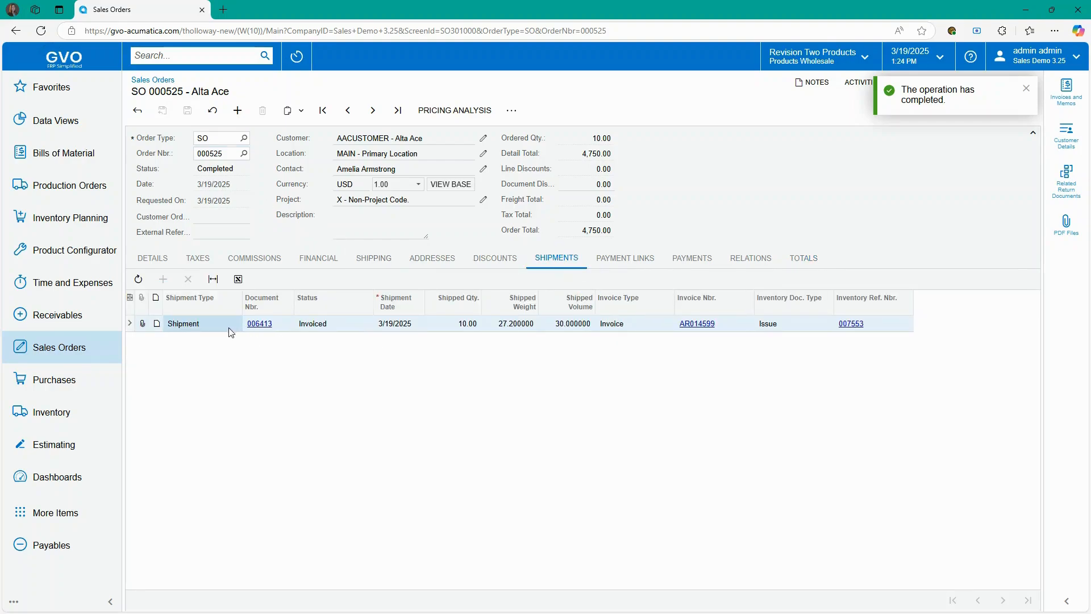
pyautogui.click(268, 329)
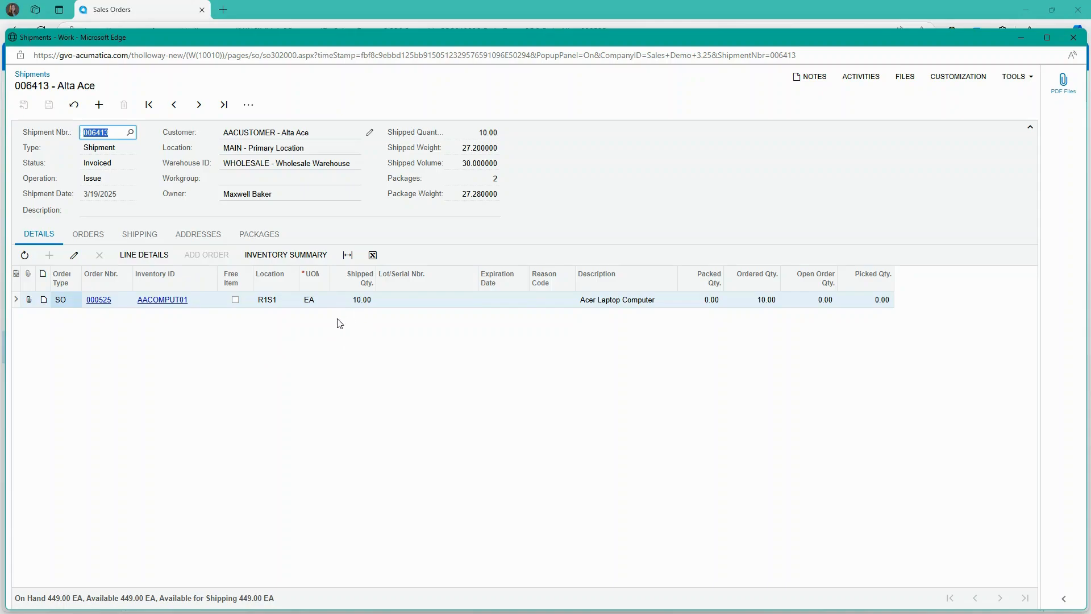
# - Check shipment 006413's orders, line items, ship-to address and packages, then close it
pyautogui.click(92, 235)
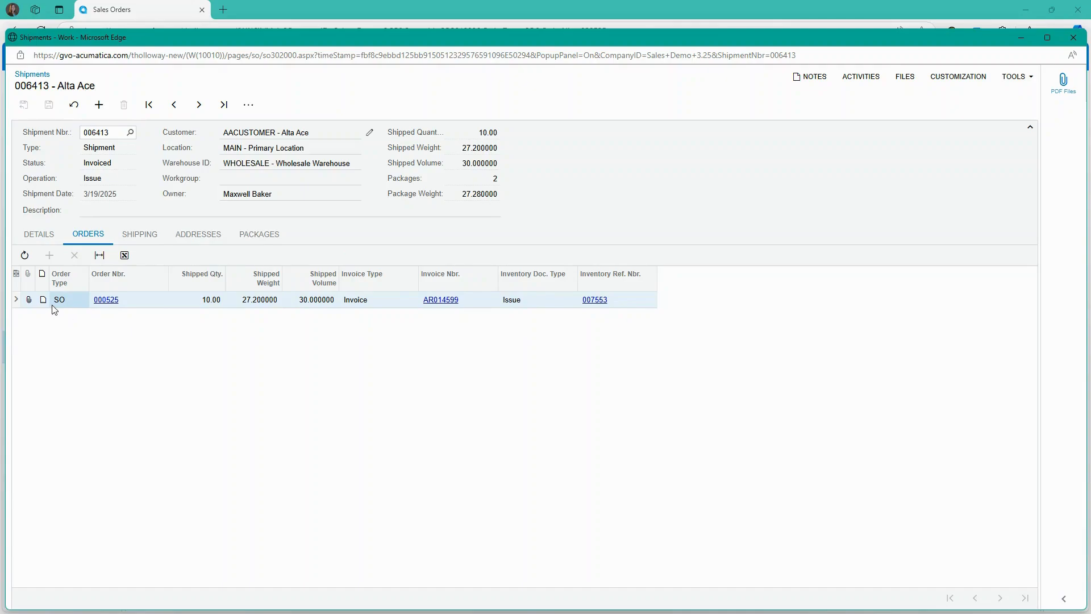
pyautogui.click(39, 235)
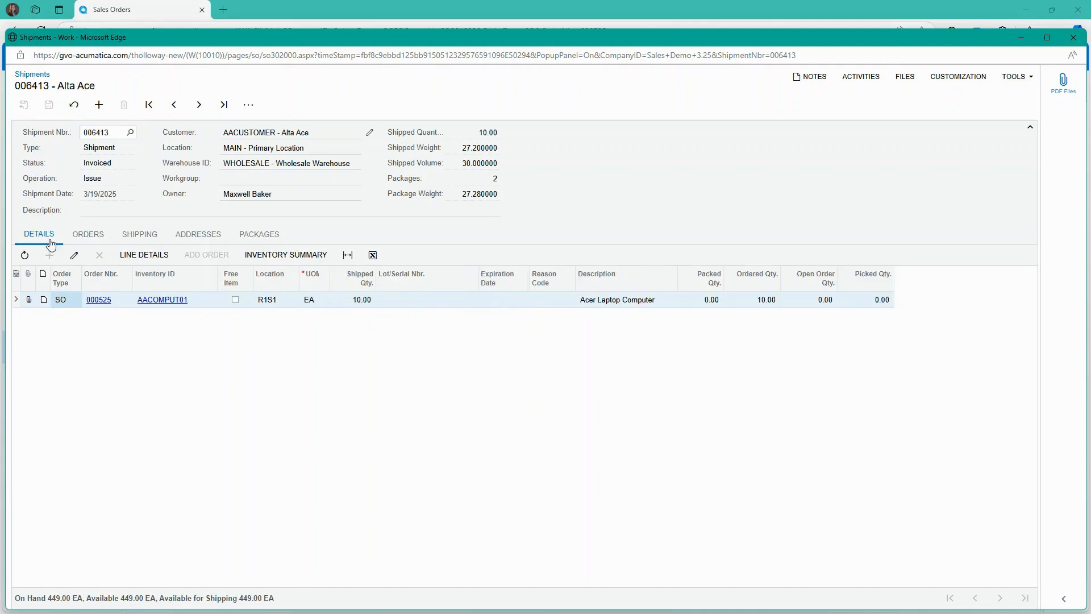
pyautogui.click(178, 241)
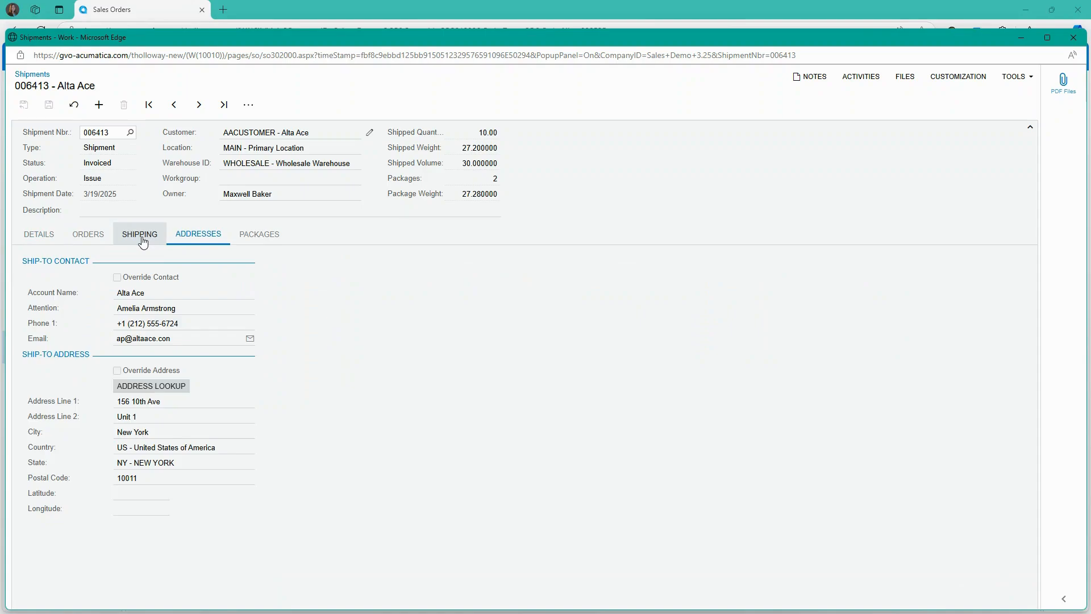
pyautogui.click(263, 235)
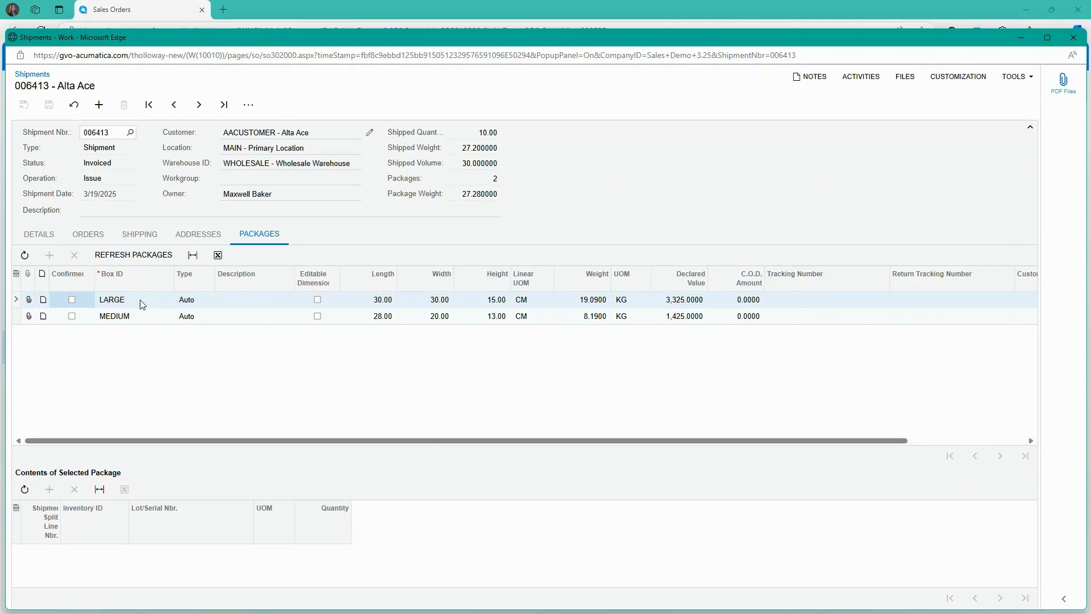
pyautogui.click(1074, 37)
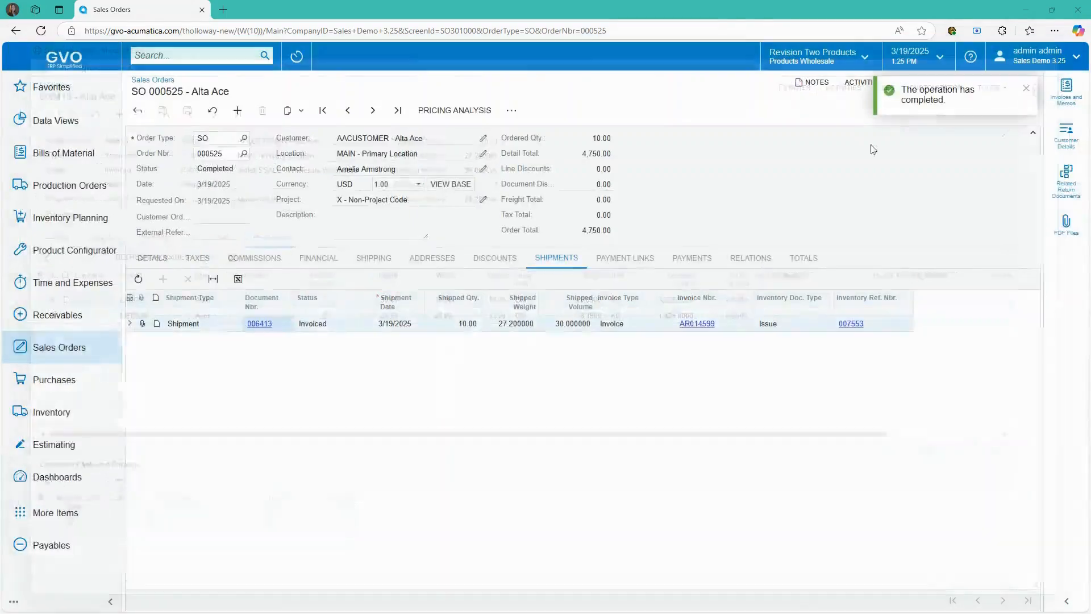
# - Inspect inventory issue 007553 and its journal batch 00010946, then open invoice AR014599
pyautogui.click(860, 323)
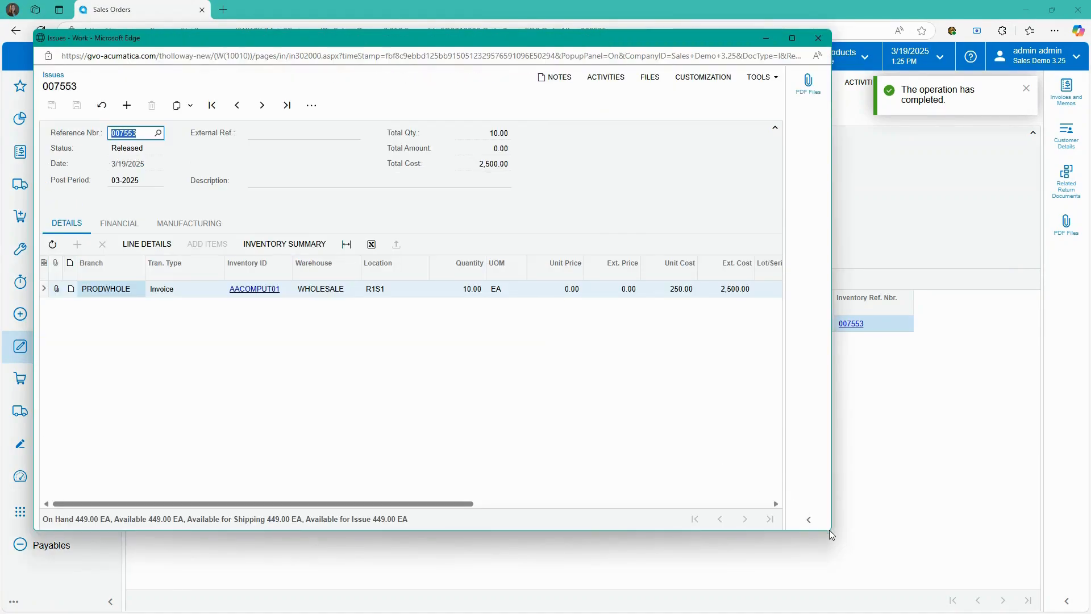
pyautogui.moveTo(830, 530); pyautogui.dragTo(980, 551)
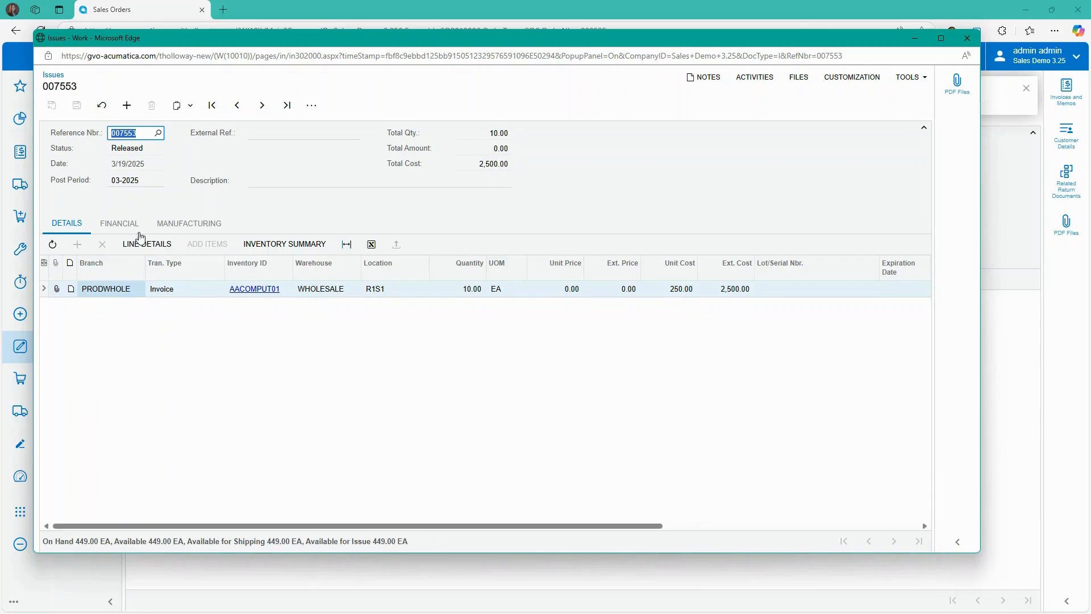
pyautogui.click(122, 225)
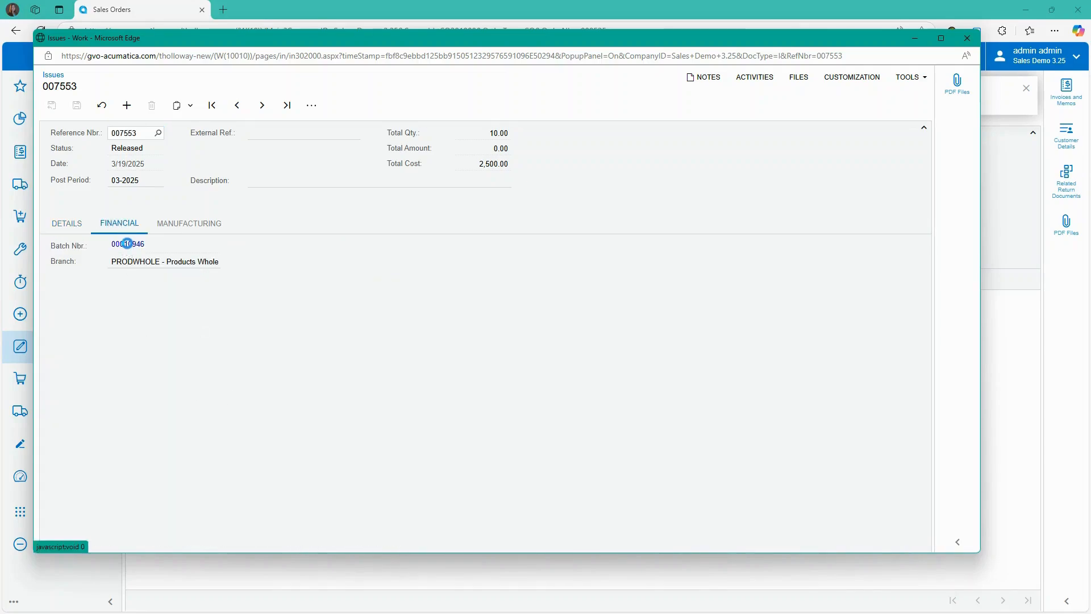
pyautogui.click(128, 244)
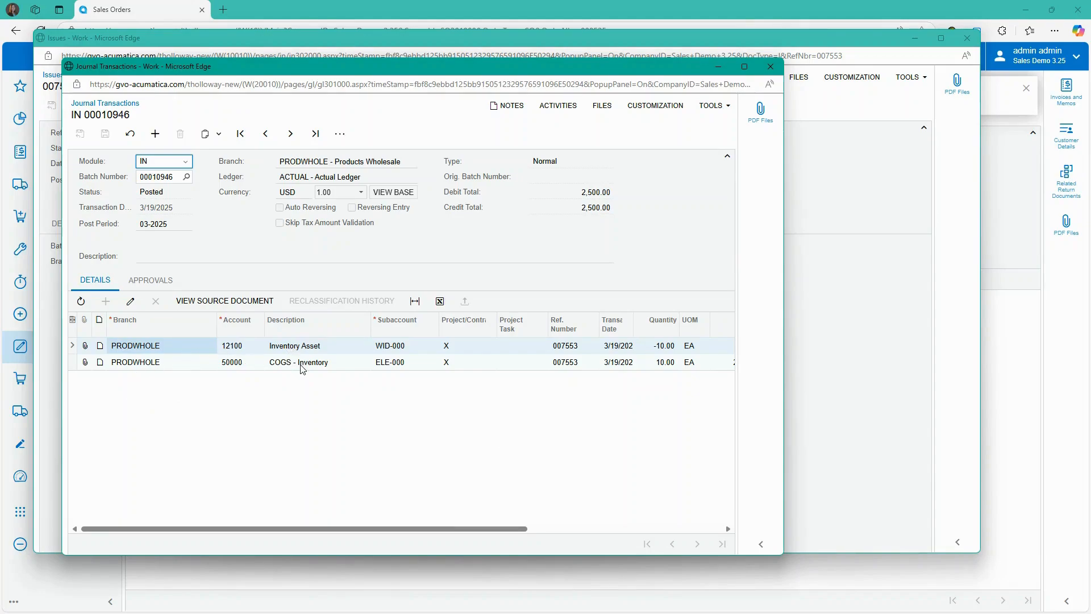
pyautogui.click(771, 67)
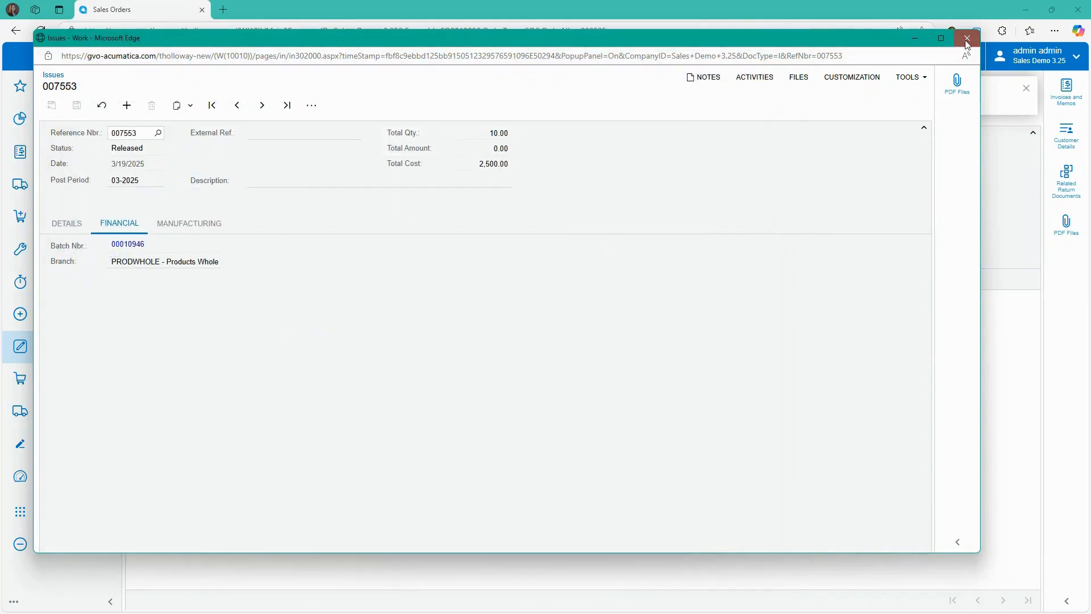
pyautogui.click(967, 38)
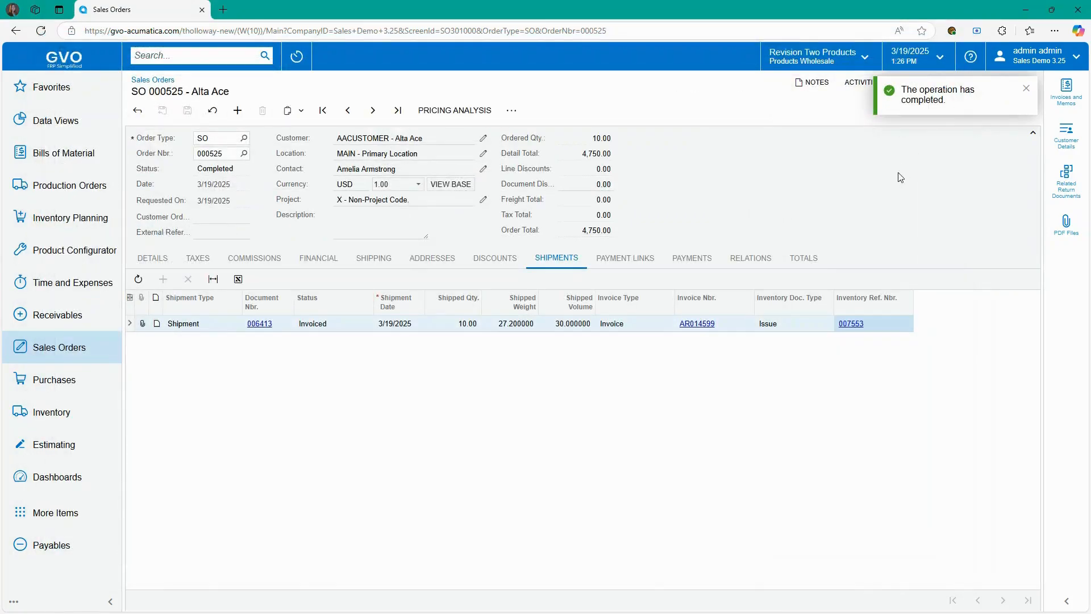
pyautogui.click(699, 325)
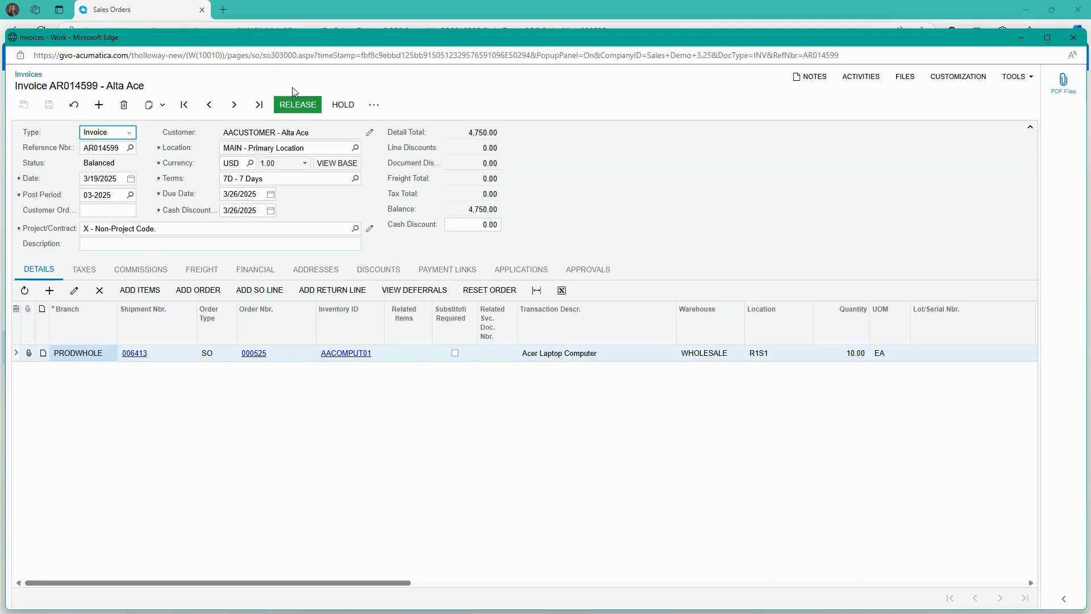
# - Release invoice AR014599 so it becomes Open, then email it to the customer
pyautogui.click(293, 107)
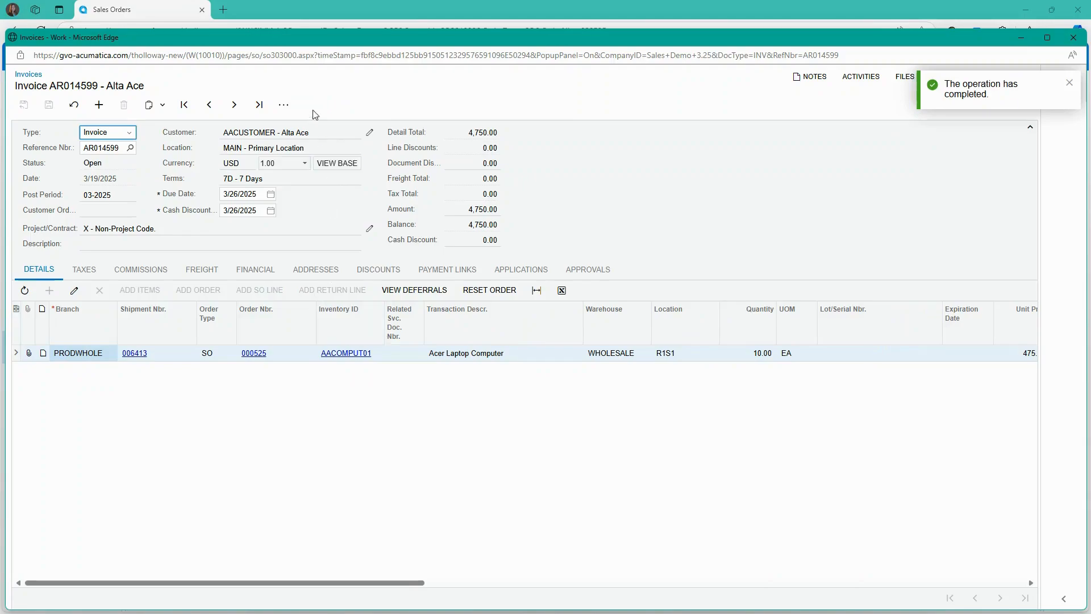
pyautogui.click(287, 108)
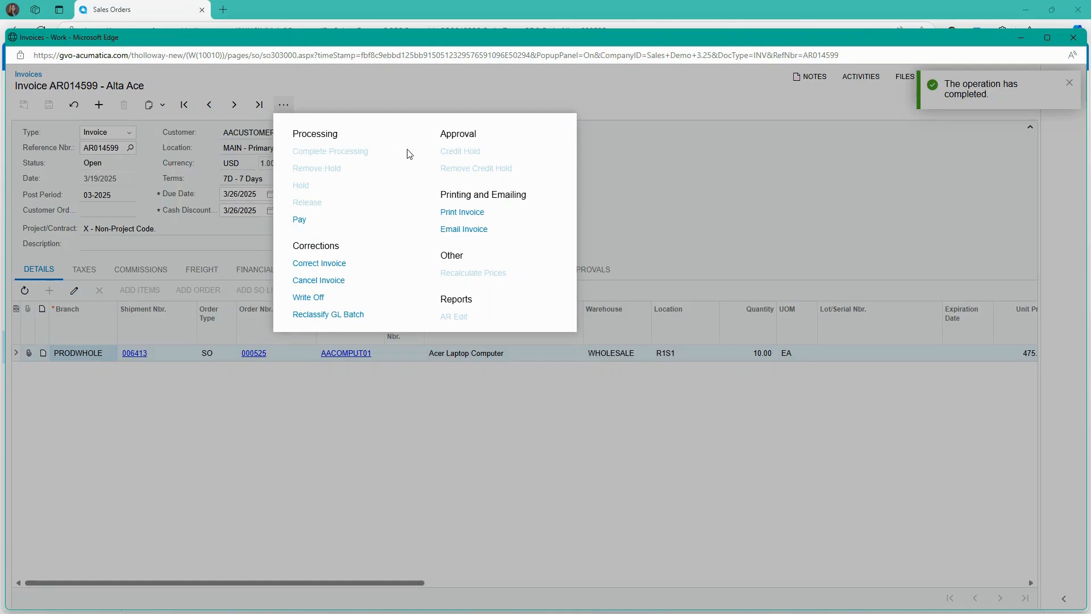
pyautogui.click(456, 230)
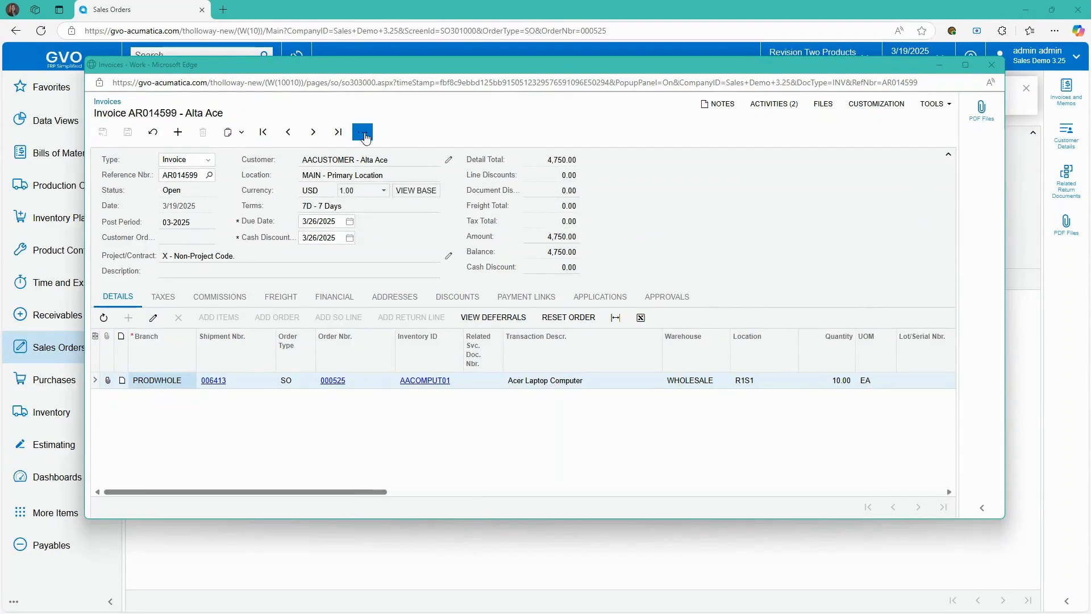
# - Preview the printed invoice AR014599 totalling 4,750.00, then close the preview
pyautogui.click(364, 134)
pyautogui.click(542, 240)
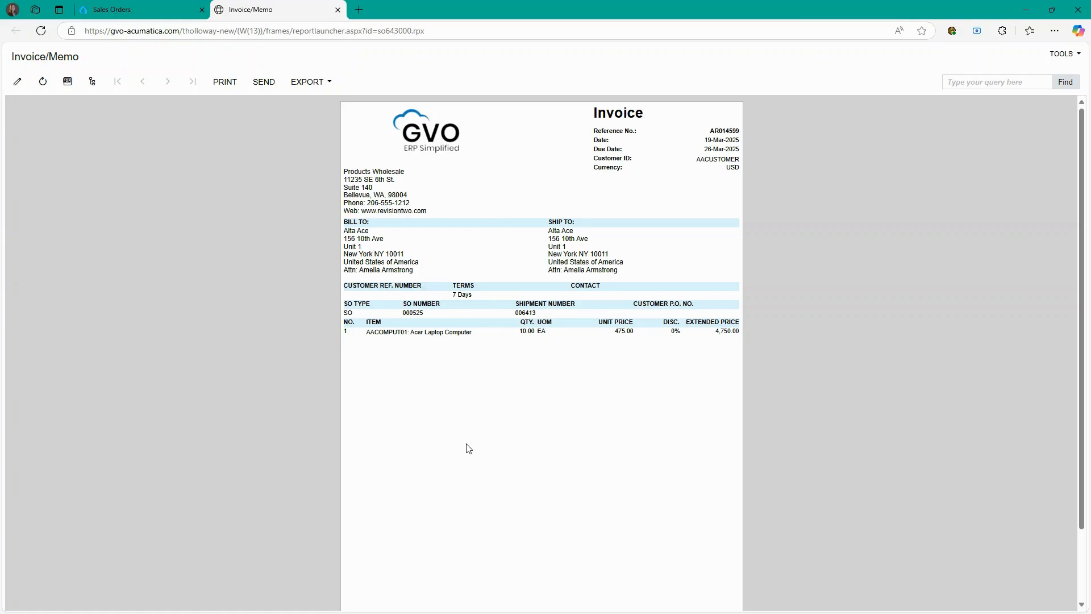
pyautogui.scroll(-1, 542, 447)
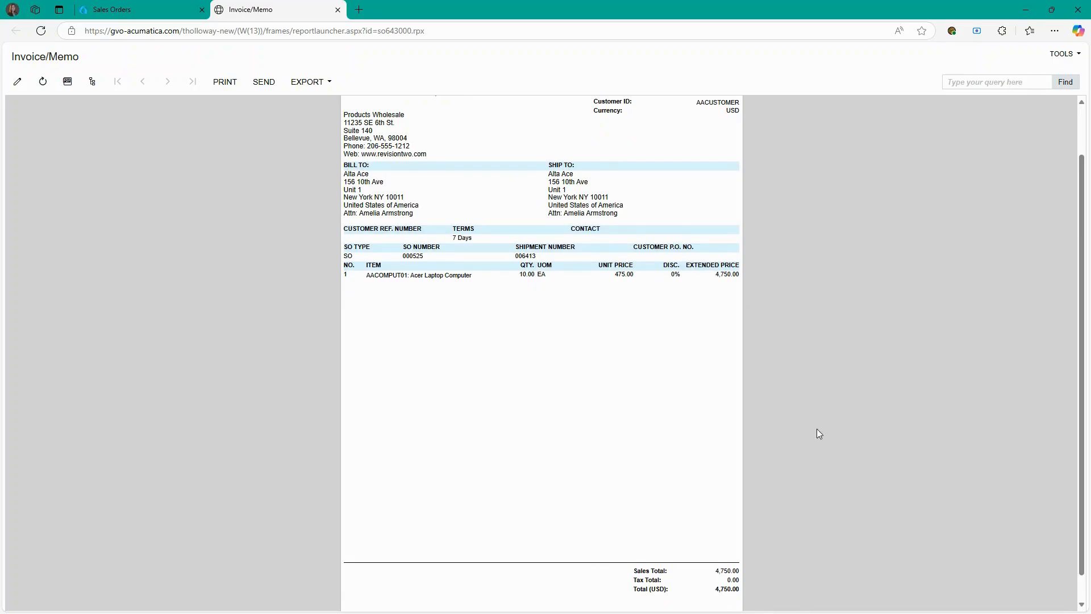
pyautogui.scroll(1, 626, 438)
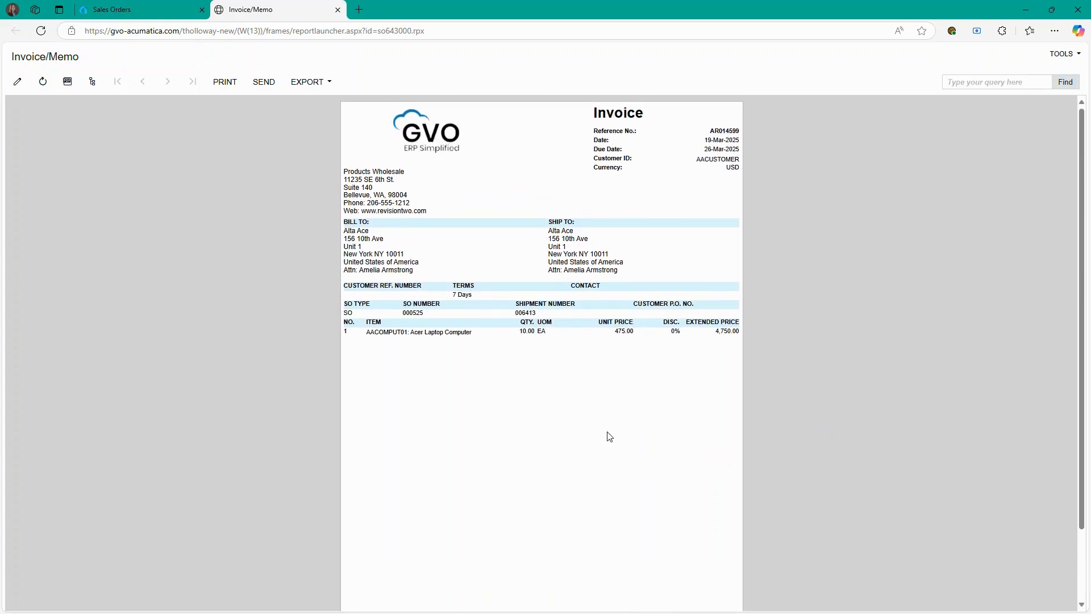
pyautogui.click(338, 9)
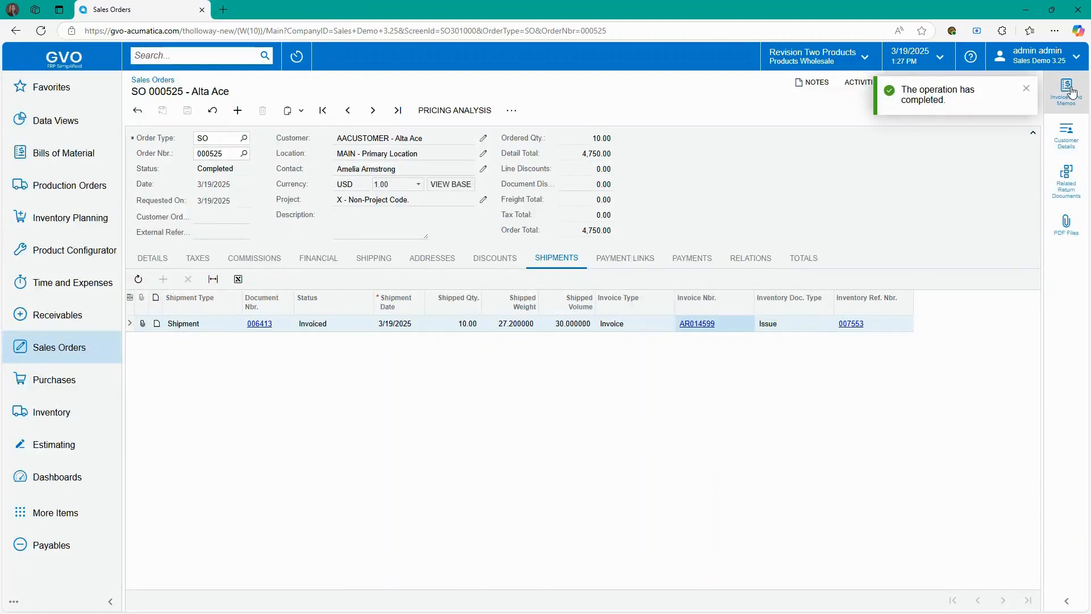
# - Go to Inventory > Stock Items and open AMKEURIG45 - Keurig Model 450
pyautogui.click(1027, 89)
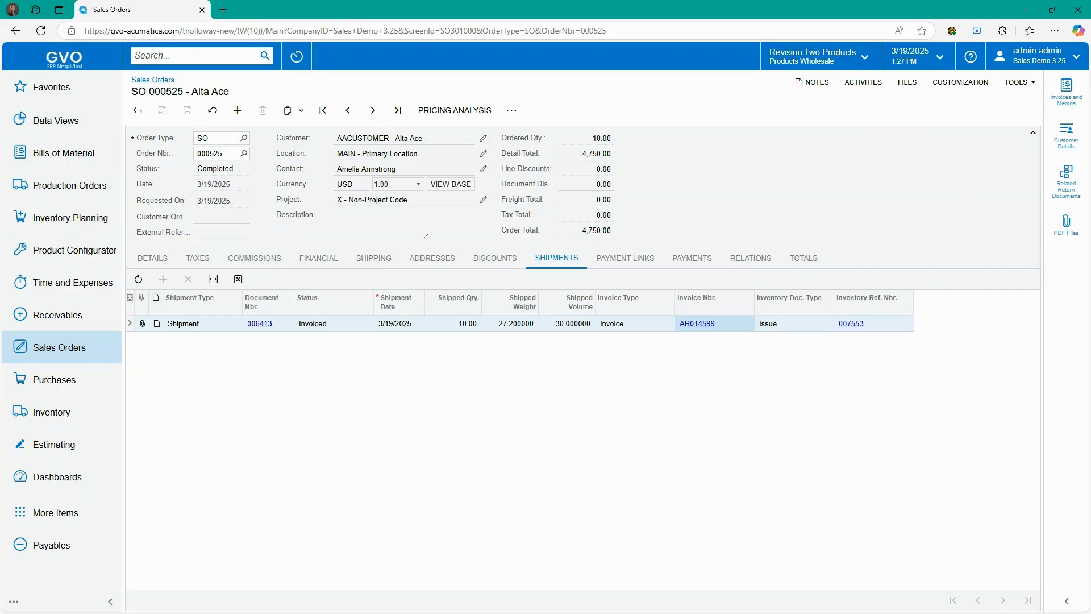
pyautogui.click(45, 417)
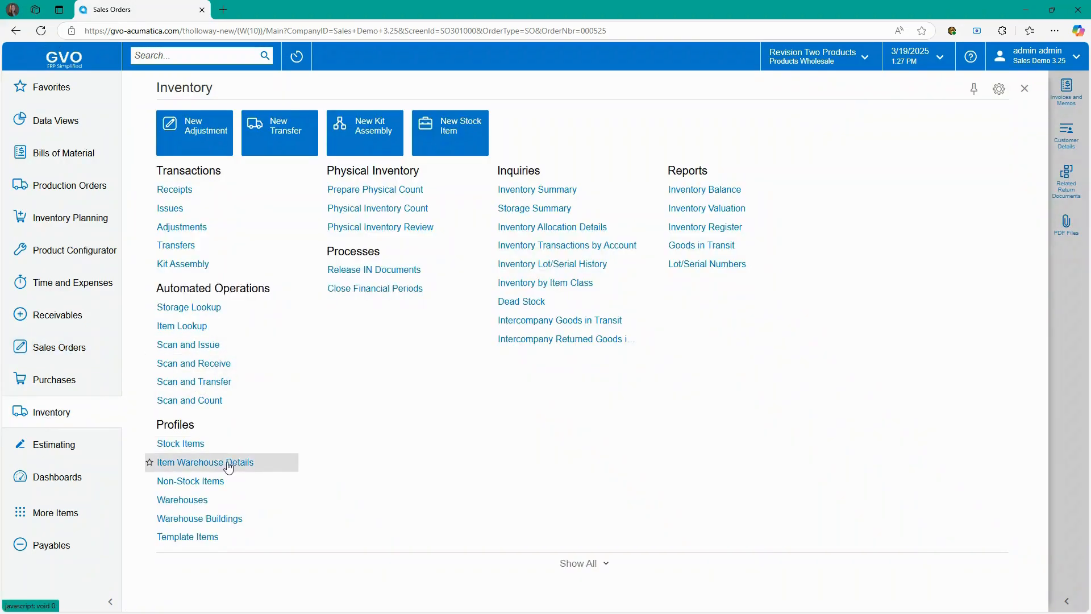
pyautogui.click(198, 447)
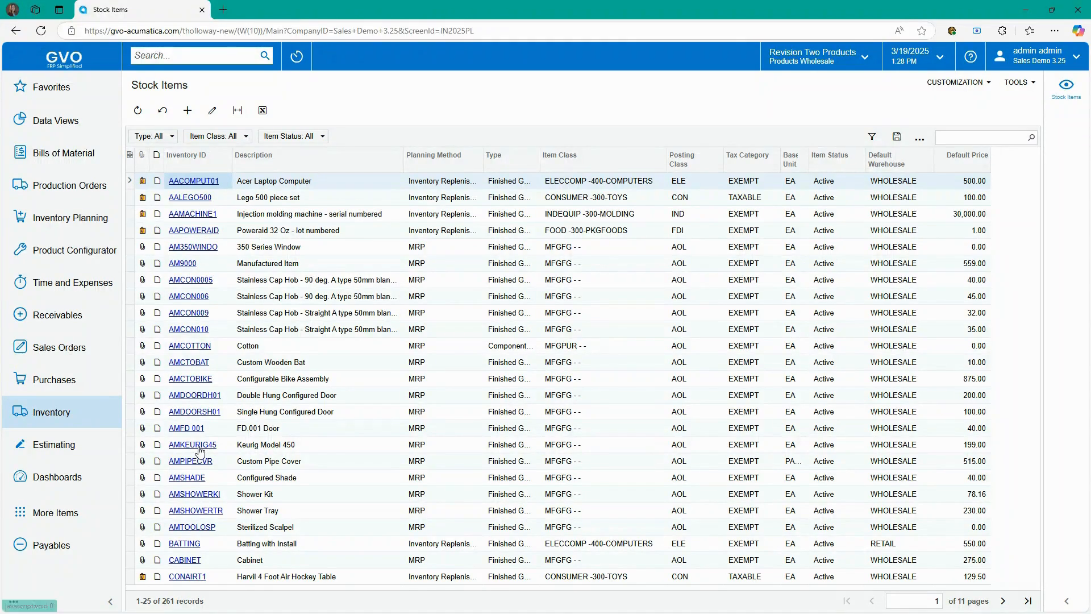
pyautogui.click(200, 451)
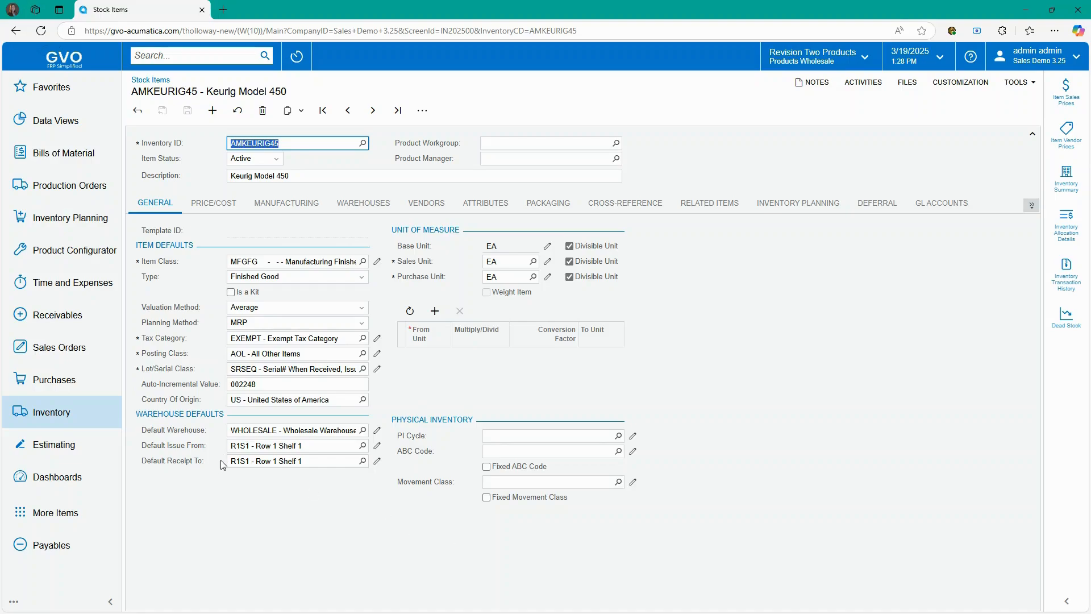
# - Review the item's price/cost and manufacturing settings, then open default BOM BOM000005 revision A
pyautogui.click(206, 208)
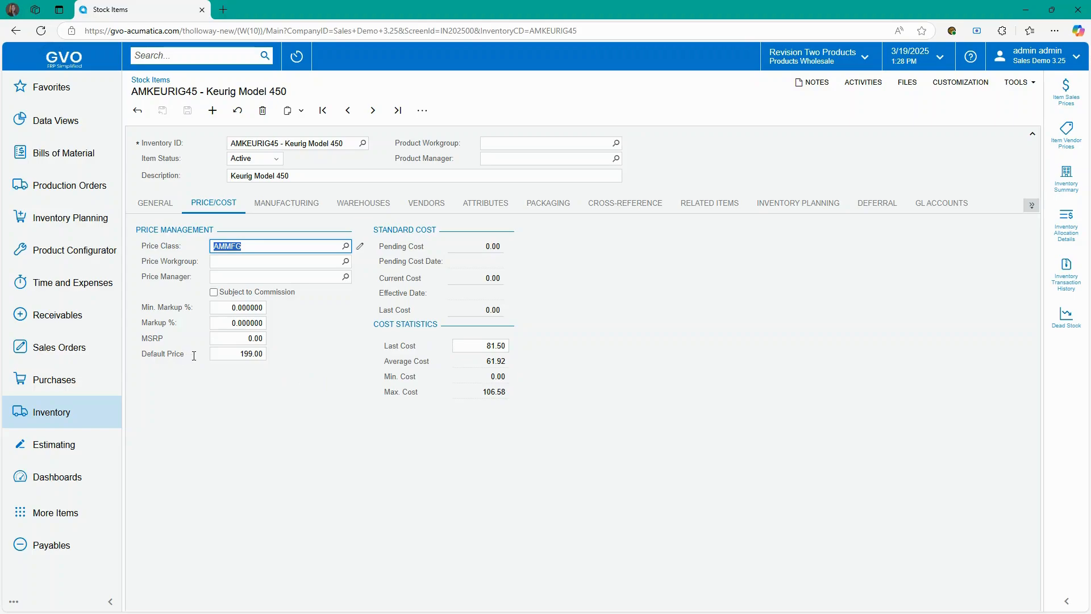
pyautogui.click(281, 206)
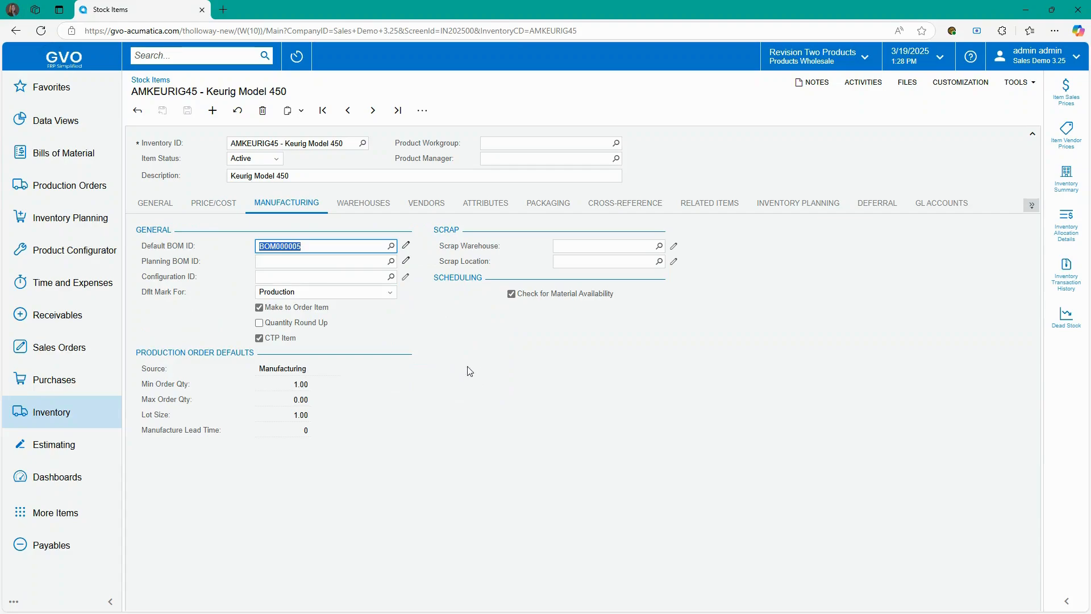
pyautogui.click(406, 246)
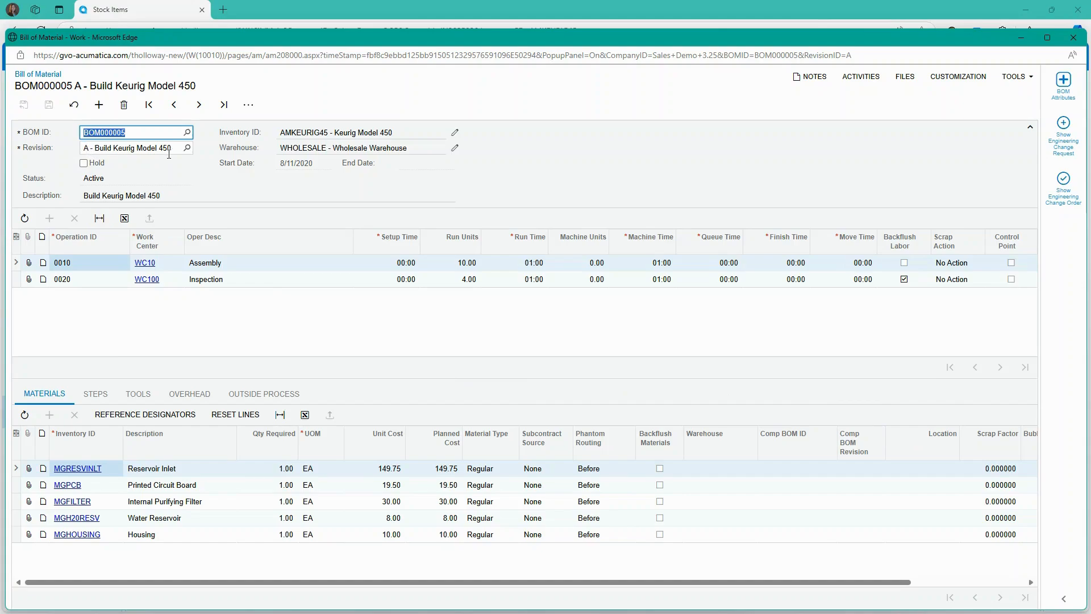
# - Check BOM000005's revisions, then list its change orders, showing ECO000003 Pending Approval
pyautogui.click(187, 148)
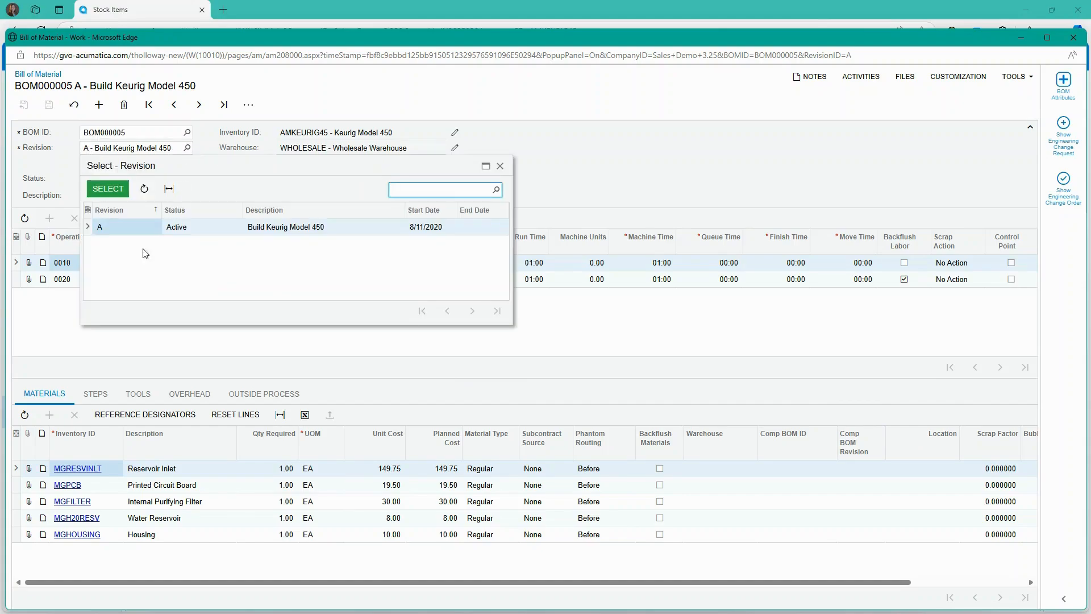
pyautogui.click(500, 166)
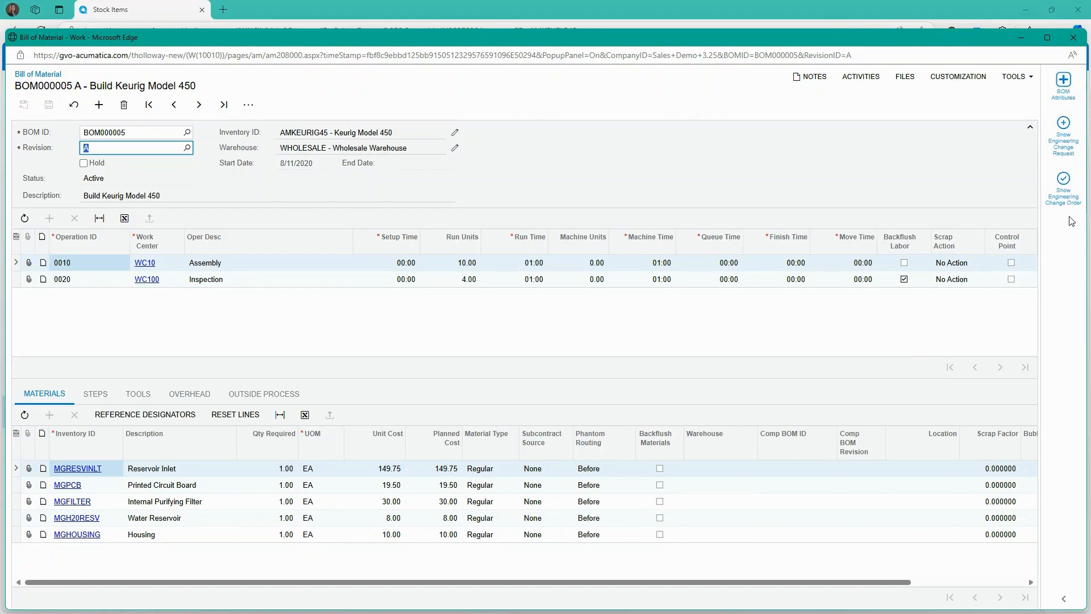
pyautogui.click(1063, 191)
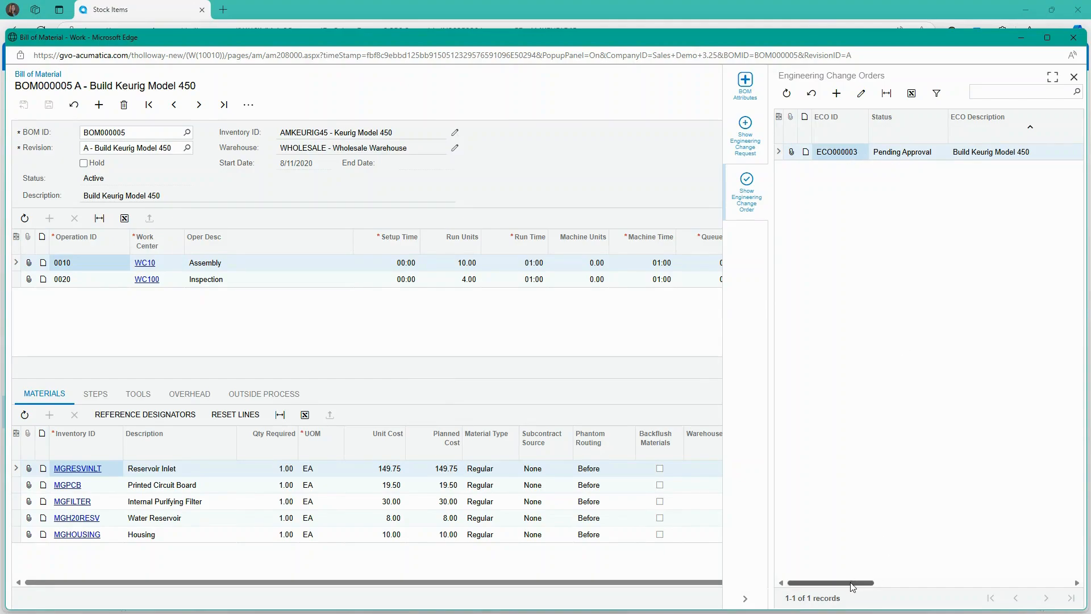
# - List BOM000005's change requests, showing ECR000004 Completed with revision B, then close the panel
pyautogui.moveTo(855, 583); pyautogui.dragTo(1056, 577)
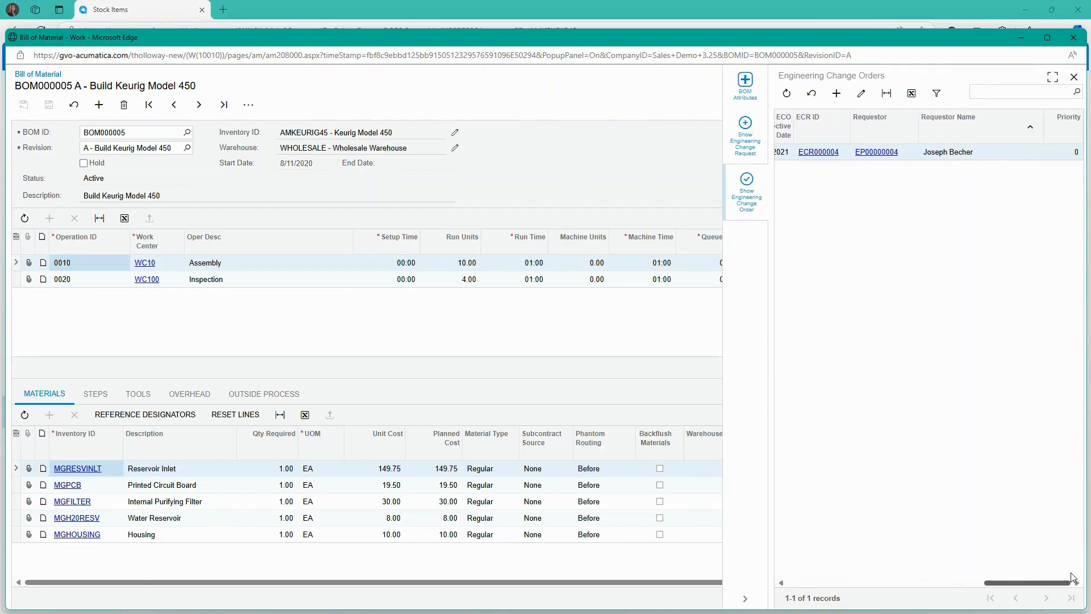
pyautogui.click(749, 140)
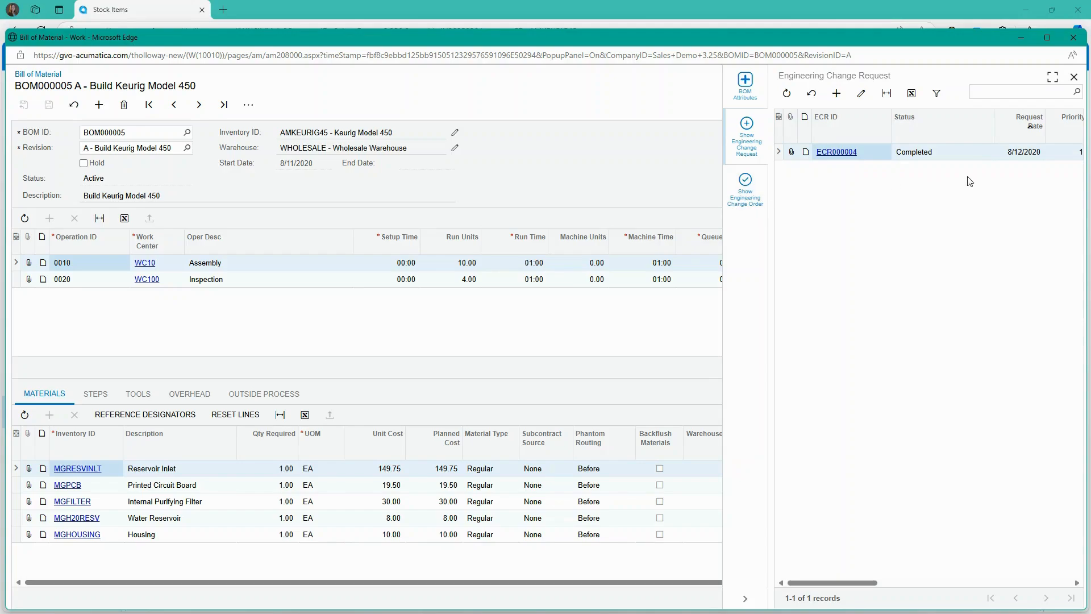
pyautogui.moveTo(851, 582); pyautogui.dragTo(960, 582)
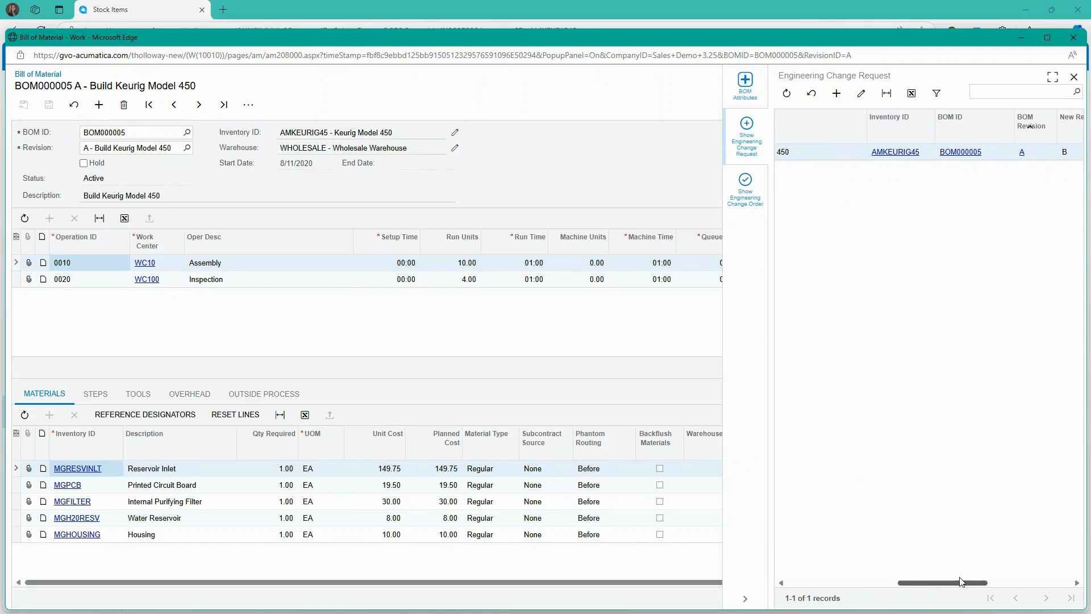
pyautogui.click(1074, 77)
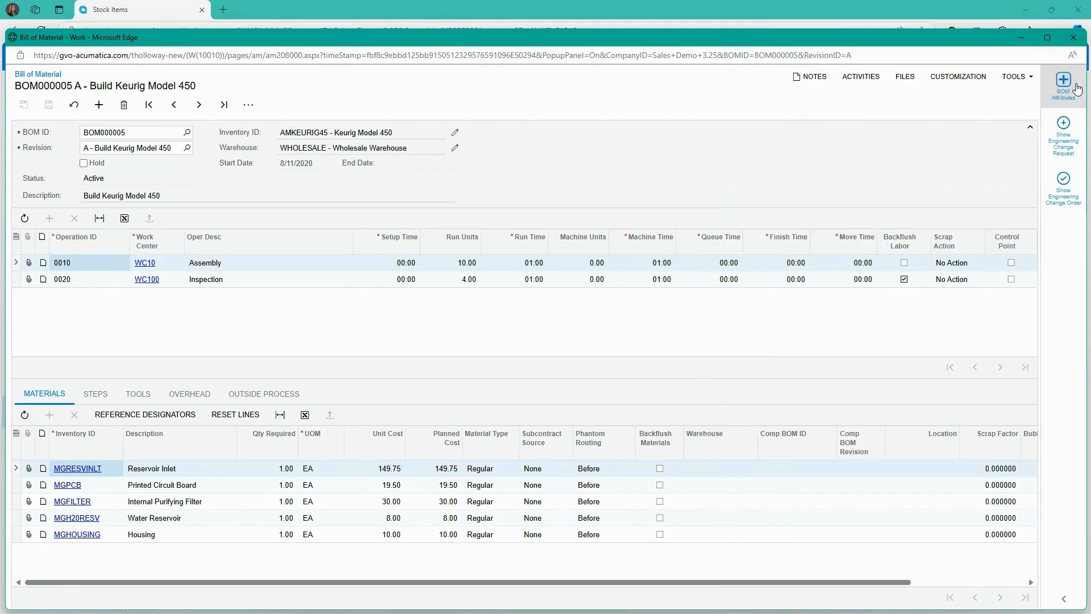
# - Open WC10 - Wholesale Warehouse (Assembly) and check its shifts, overhead, machines and where-used BOMs
pyautogui.click(146, 264)
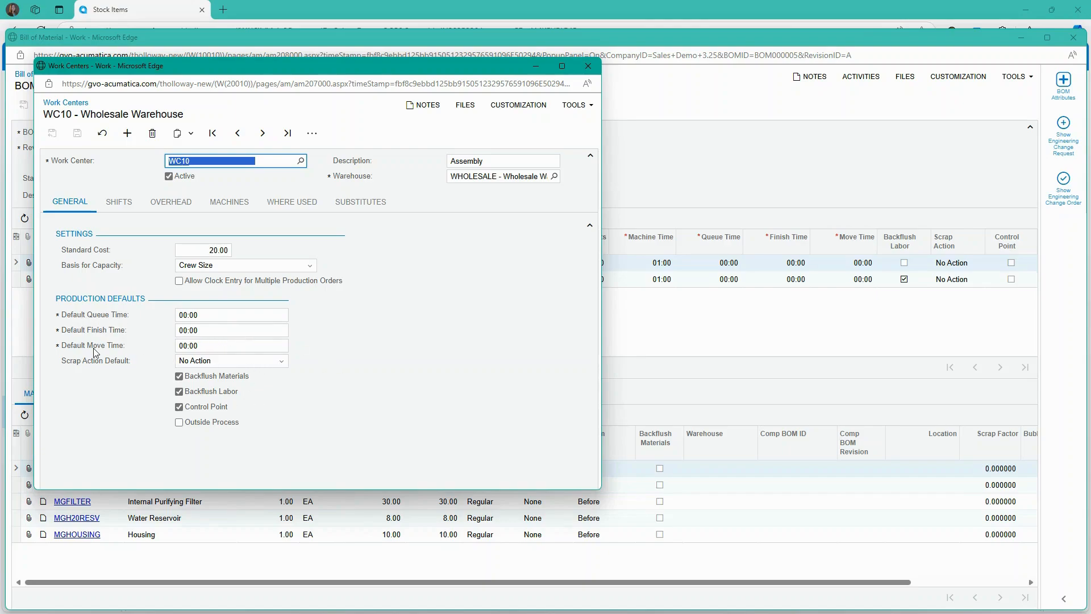
pyautogui.click(121, 206)
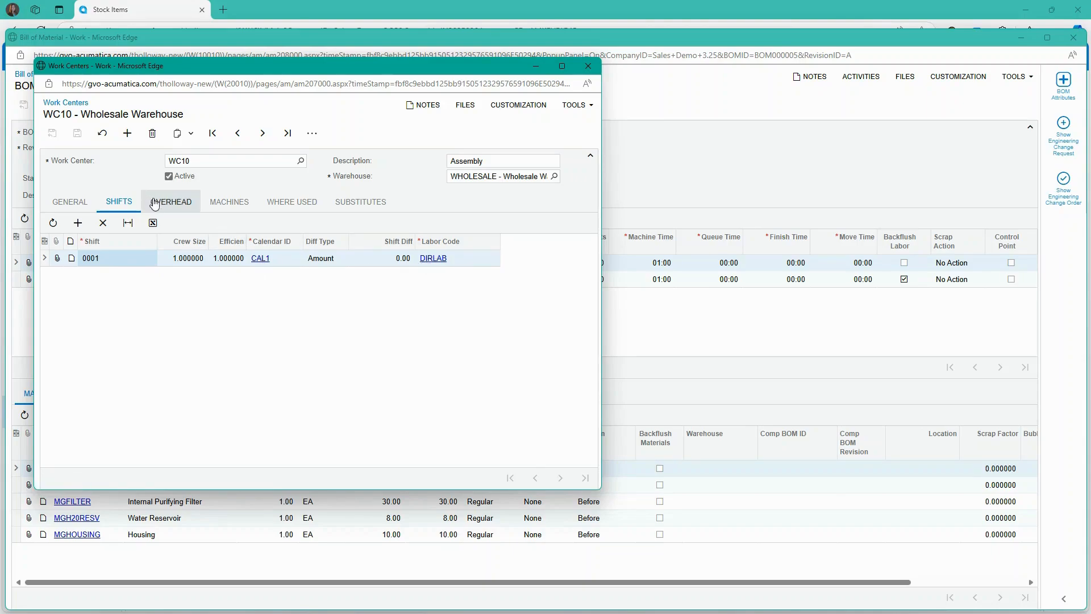
pyautogui.click(171, 204)
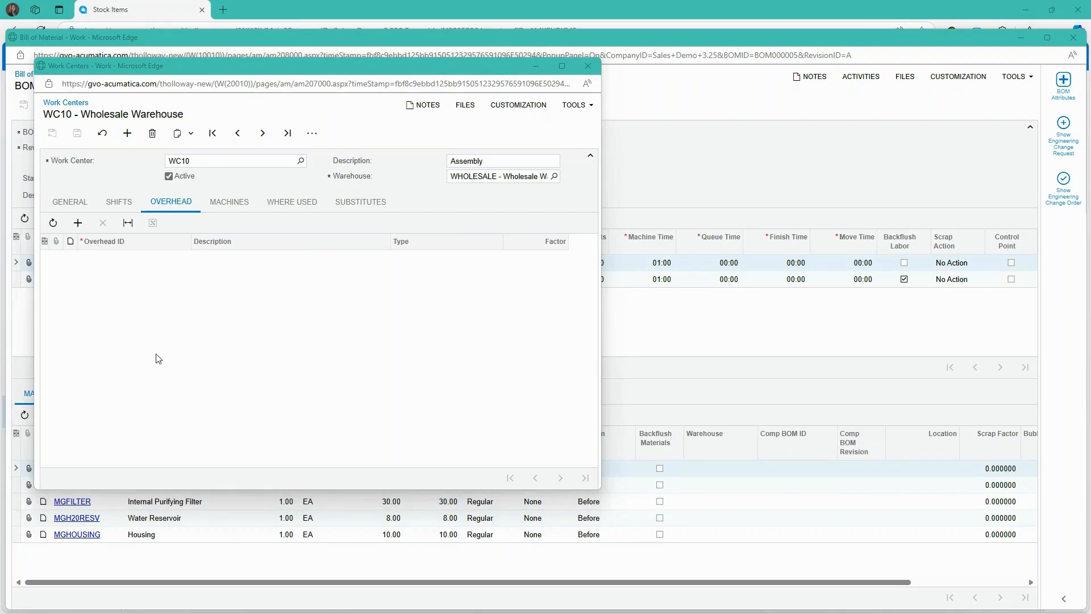
pyautogui.click(230, 205)
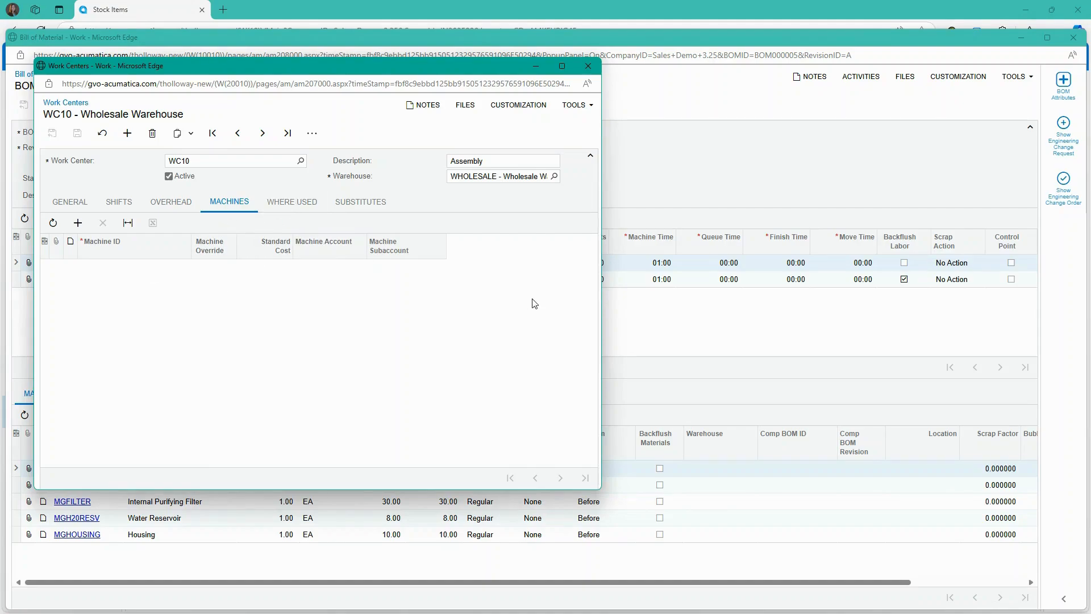
pyautogui.moveTo(602, 314); pyautogui.dragTo(830, 314)
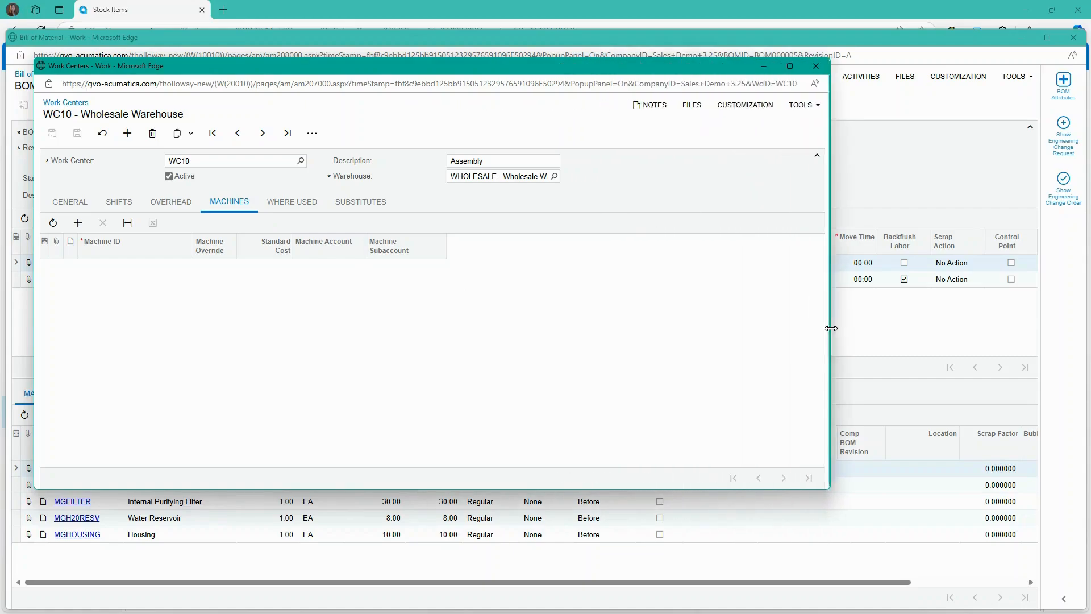
pyautogui.click(292, 202)
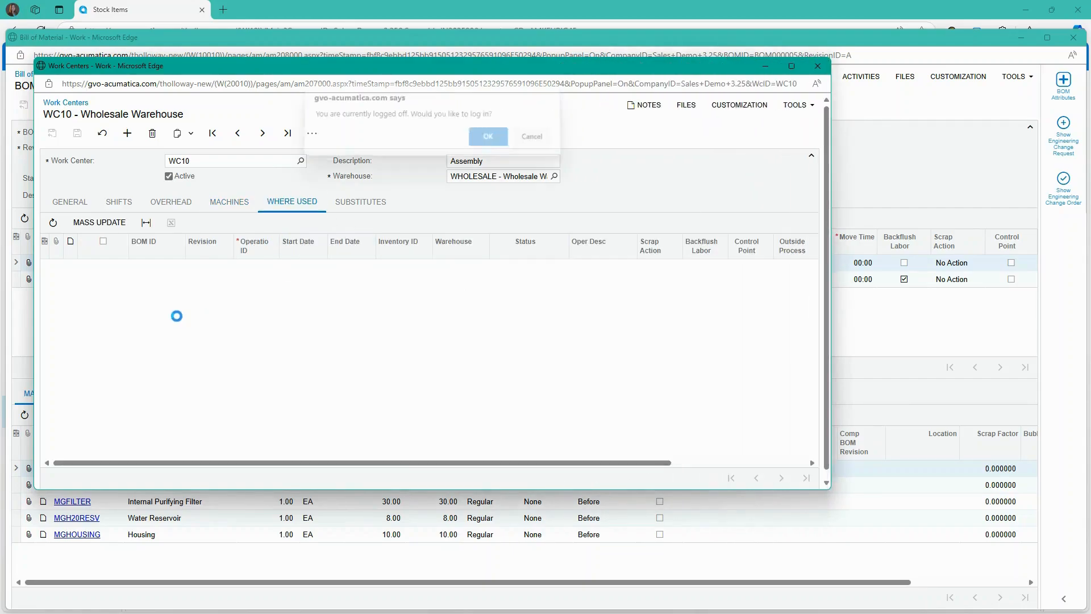
# - Sign back in with the admin username and its password, then dismiss the browser's save-password prompt
pyautogui.click(488, 144)
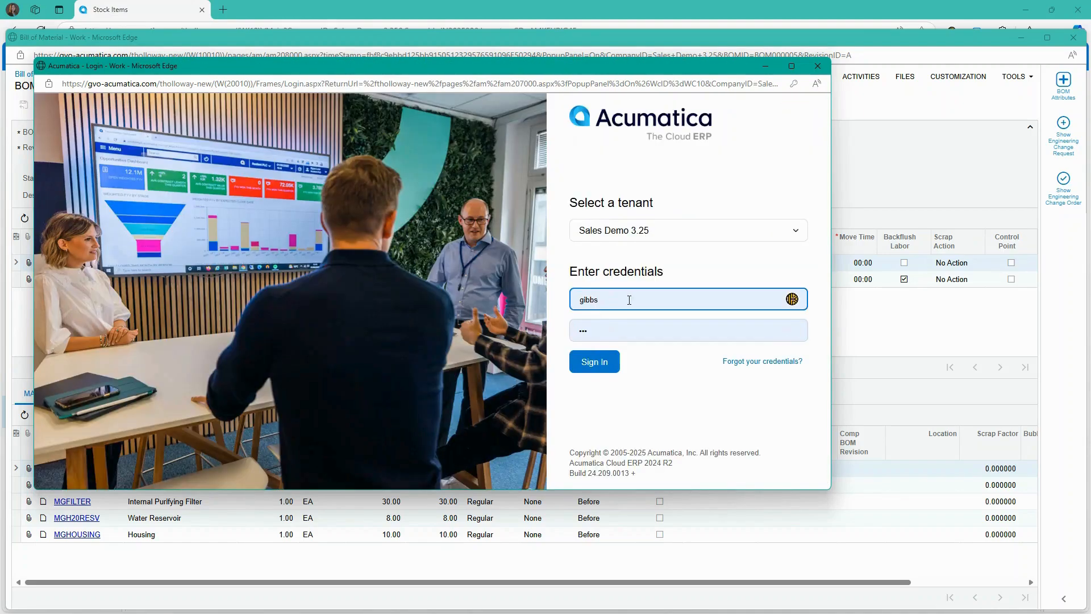
pyautogui.doubleClick(629, 300)
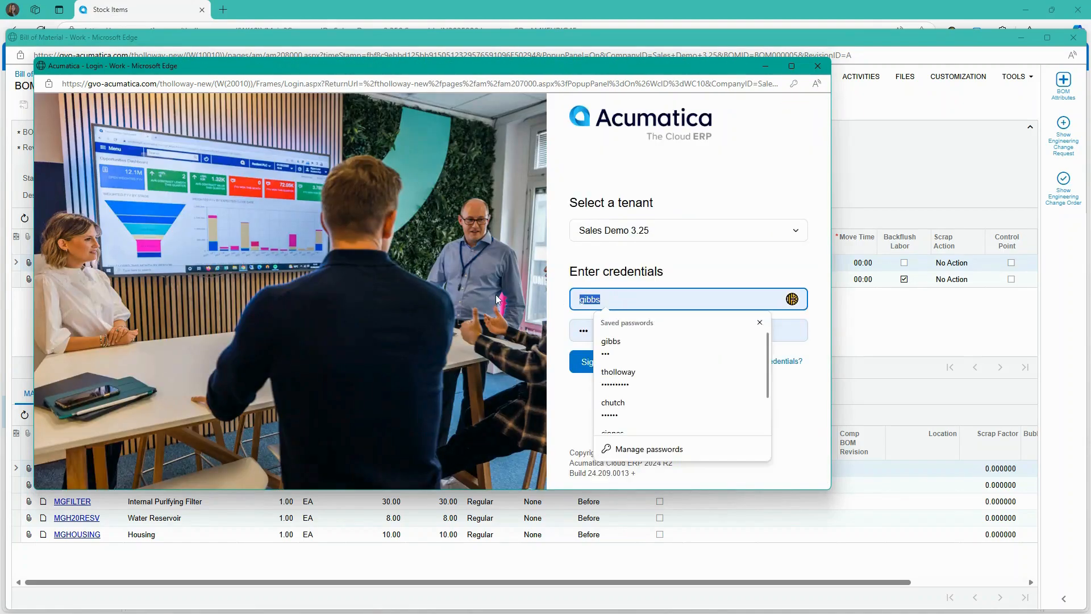
pyautogui.write('amdin')
pyautogui.press('BackSpace')
pyautogui.press('BackSpace')
pyautogui.write('dimn')
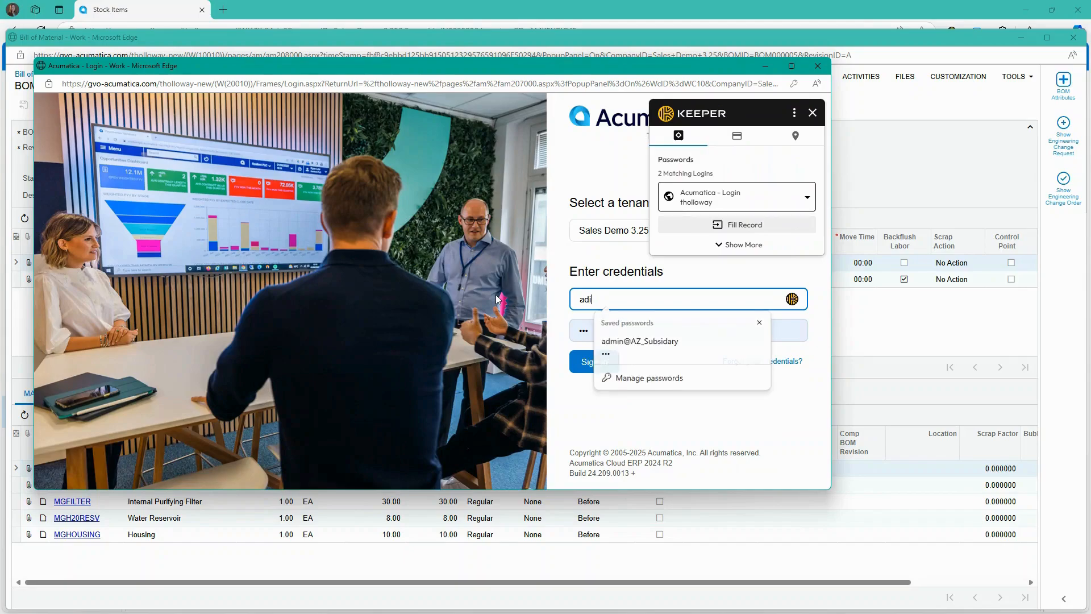
pyautogui.press('BackSpace')
pyautogui.press('BackSpace')
pyautogui.press('BackSpace')
pyautogui.write('min')
pyautogui.press('Tab')
pyautogui.write('123')
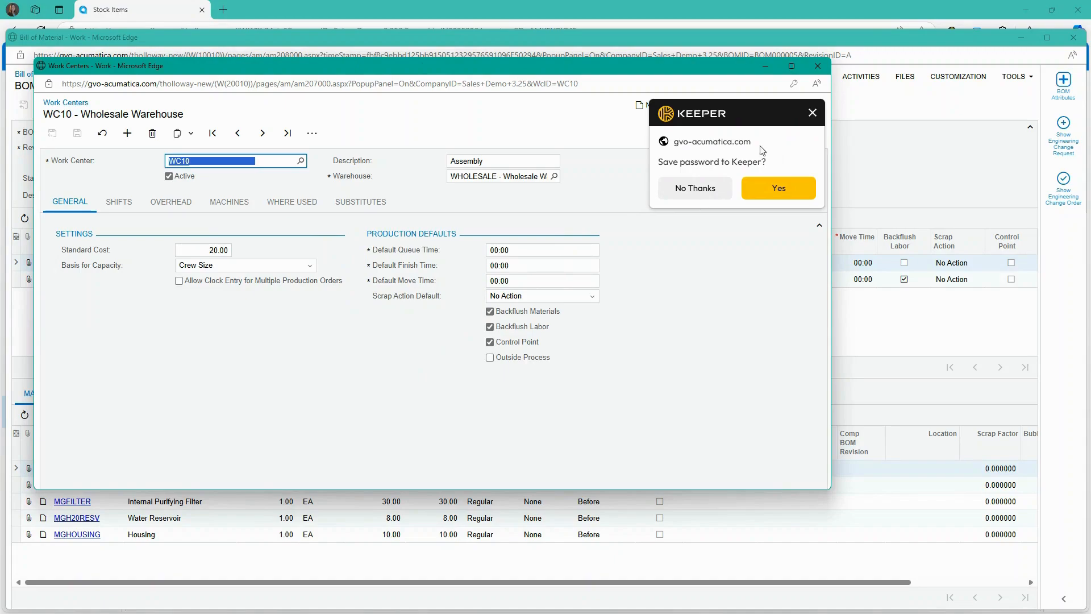
pyautogui.click(814, 113)
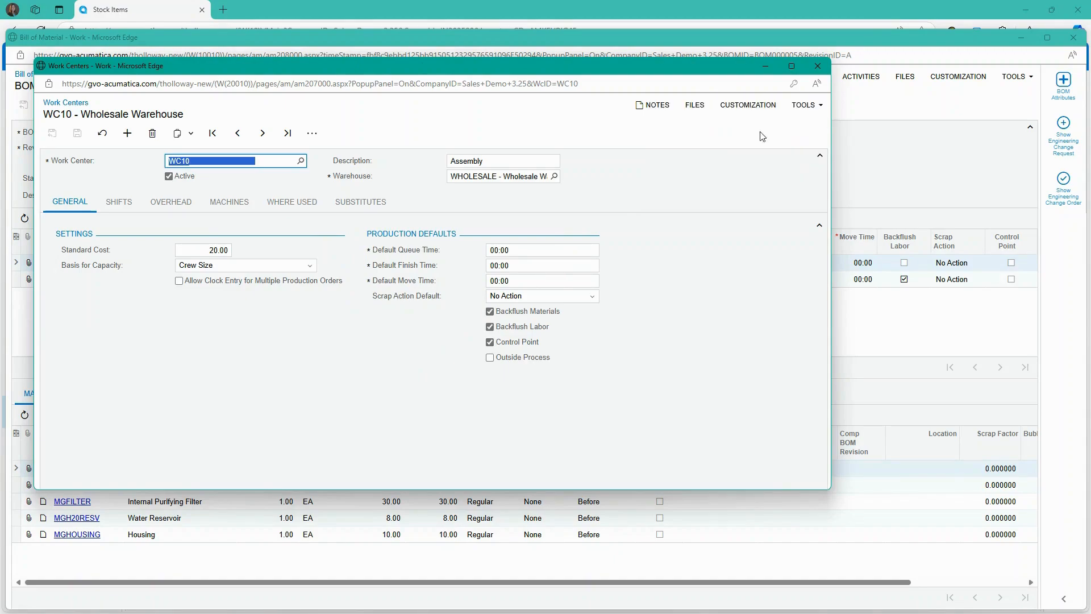
# - Review the BOMs that use work center WC10 on its Where Used tab, then close WC10
pyautogui.click(284, 204)
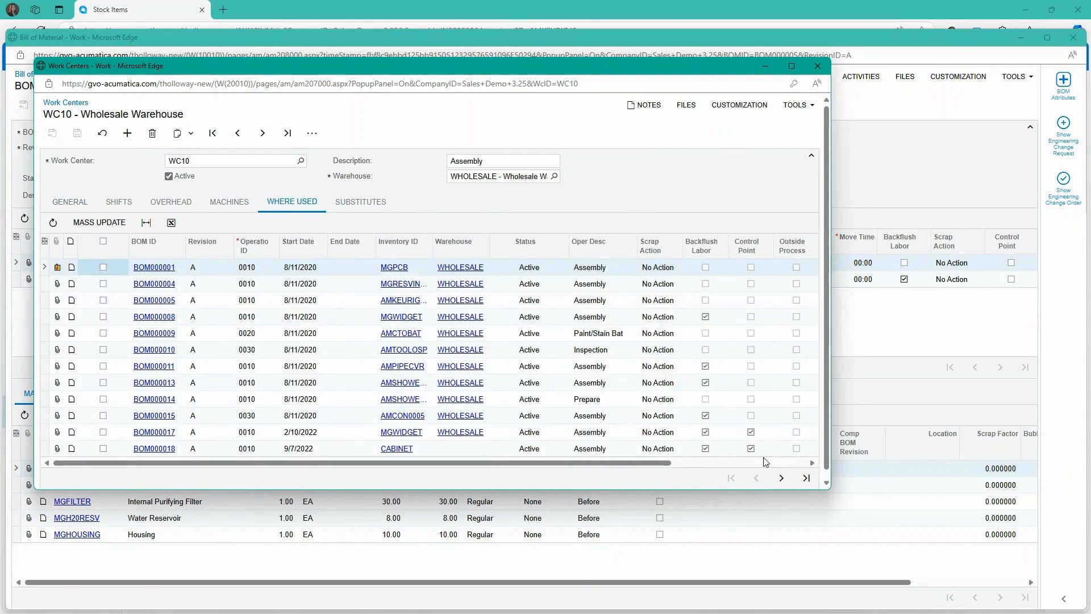
pyautogui.moveTo(826, 488); pyautogui.dragTo(967, 538)
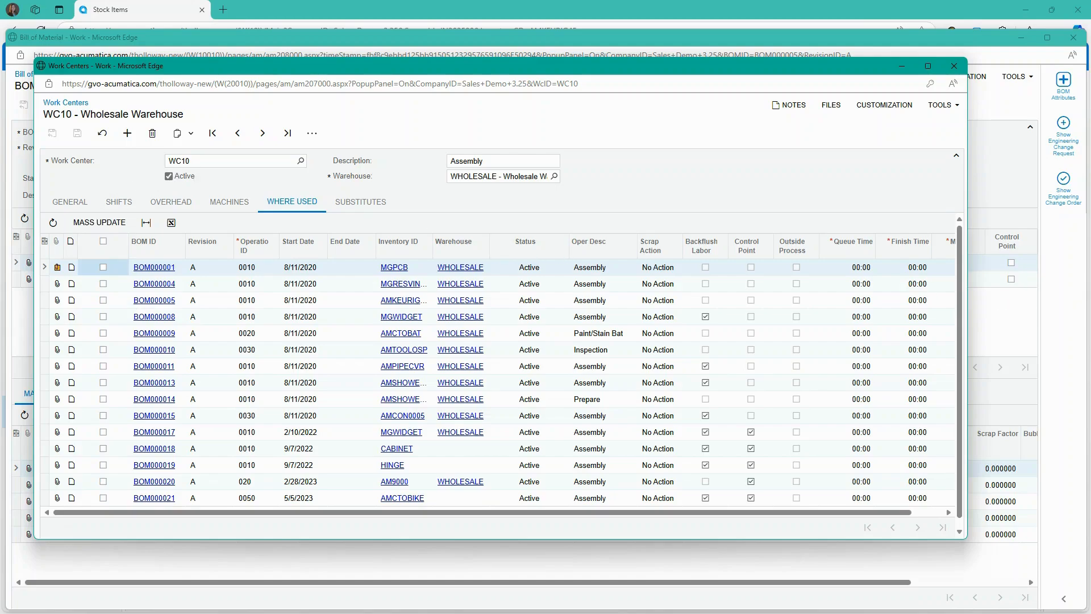
pyautogui.click(954, 65)
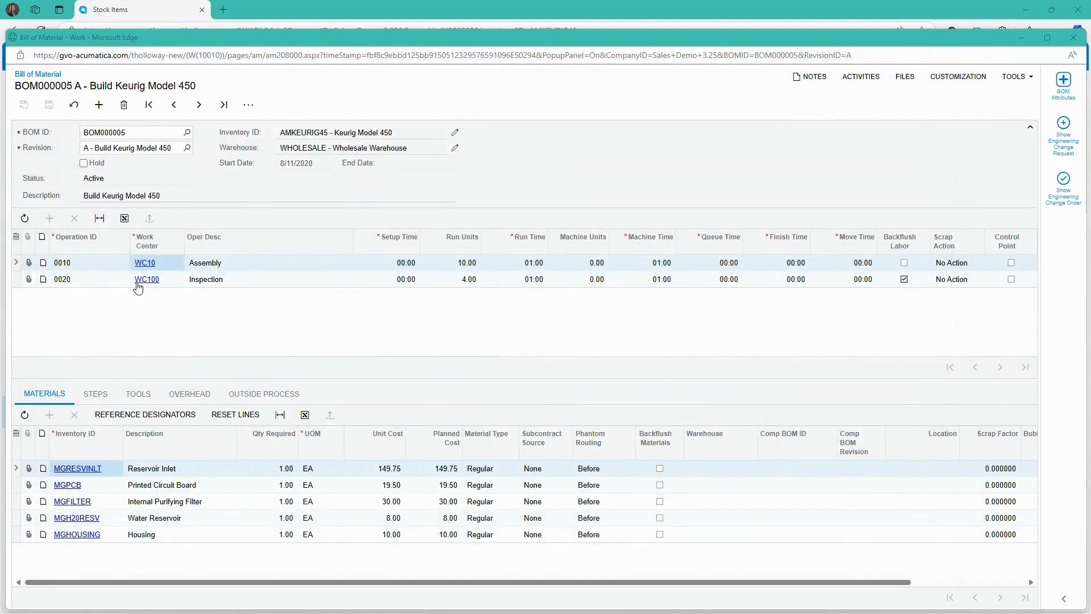
# - Calculate BOM000005's cost for lot size 10: unit cost 84.50, total 845.00
pyautogui.click(250, 104)
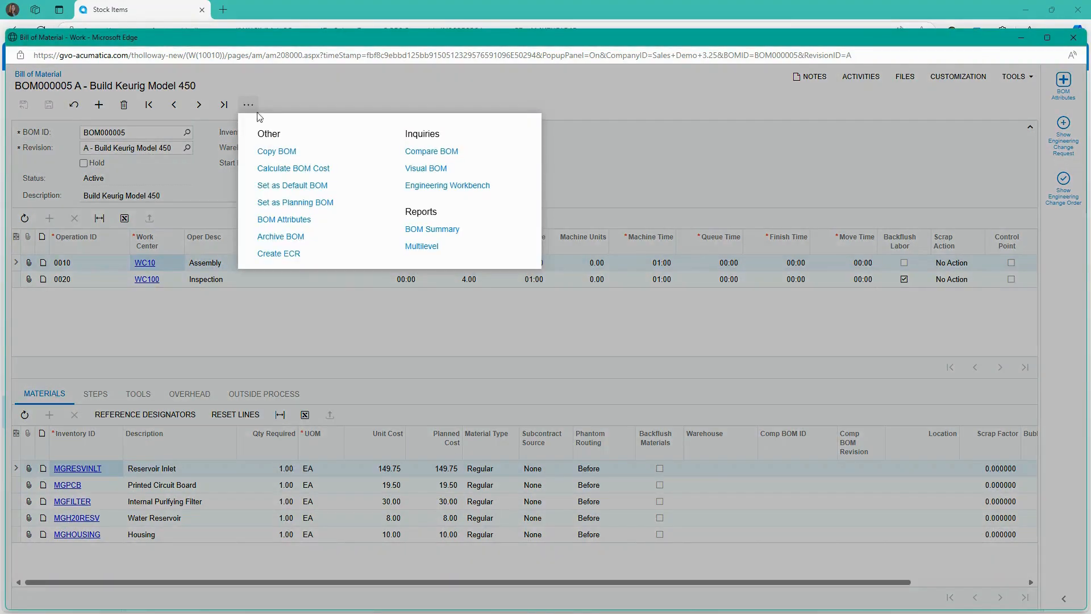
pyautogui.click(289, 169)
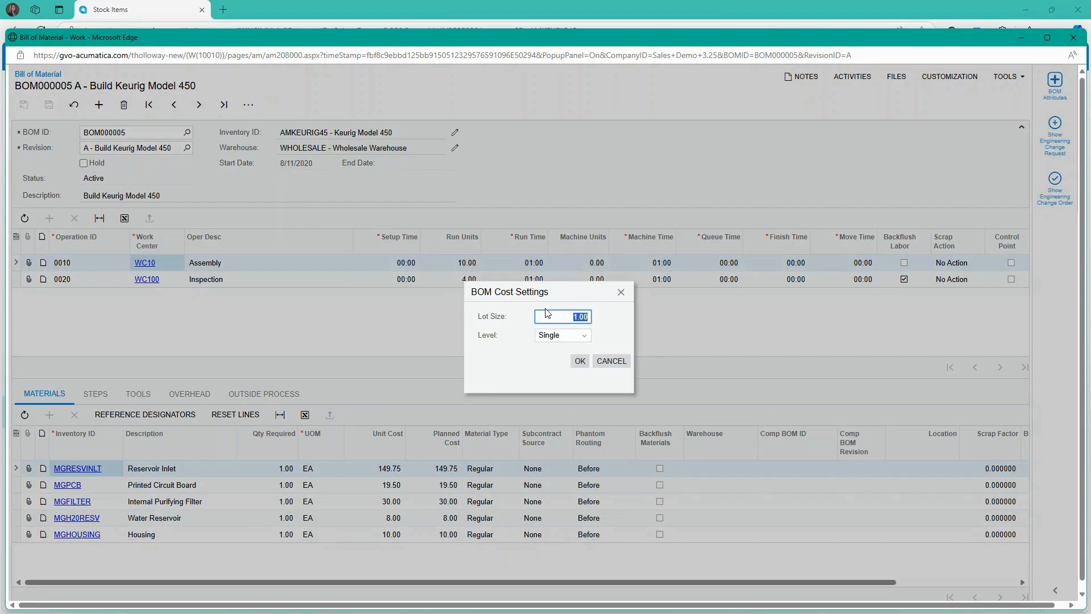
pyautogui.write('1')
pyautogui.press('Tab')
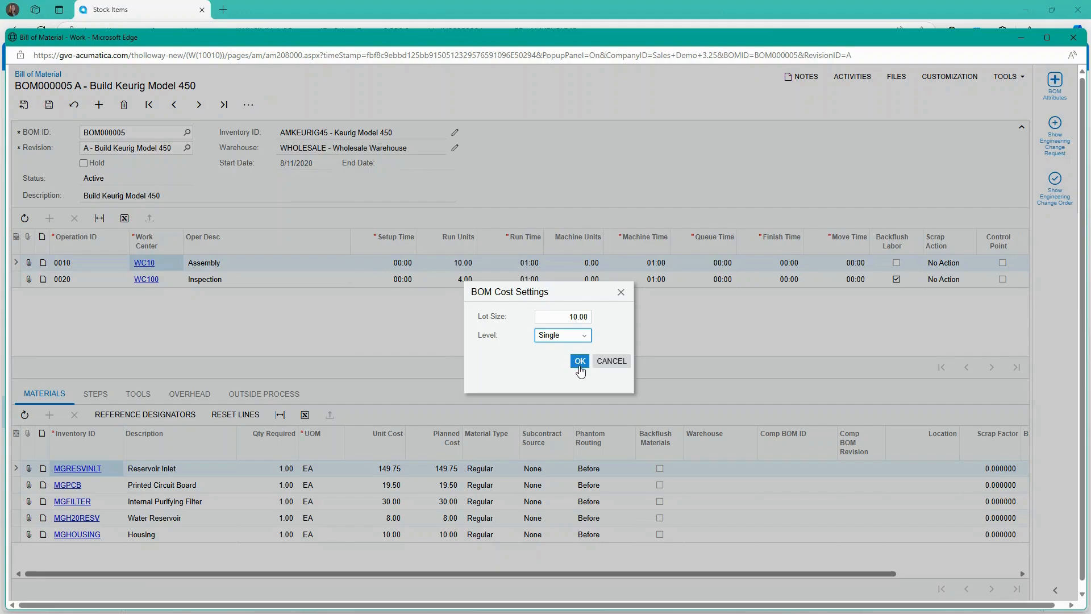
pyautogui.click(578, 364)
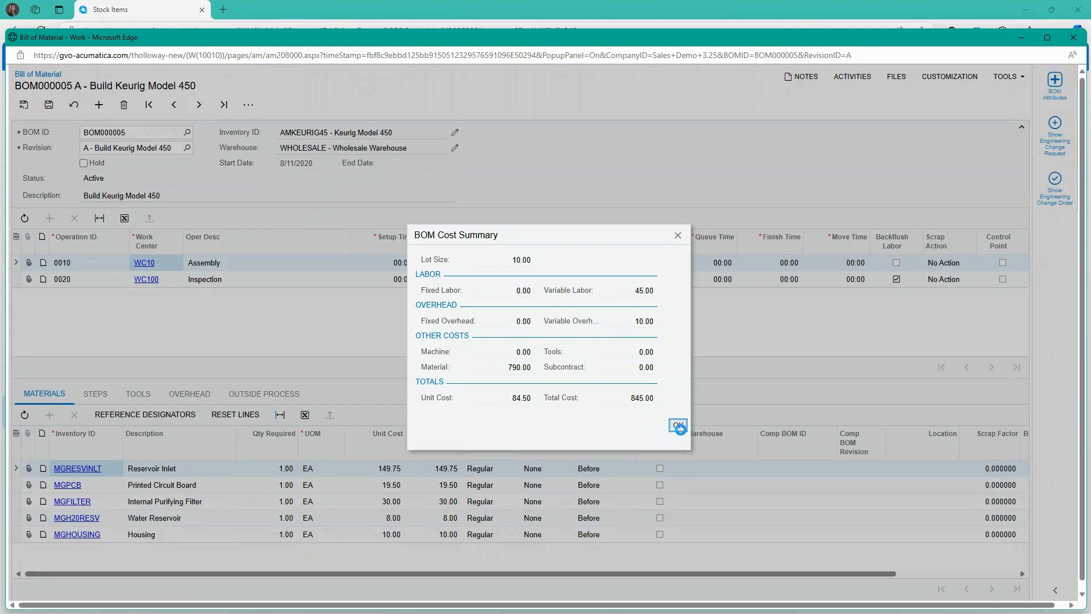
pyautogui.click(679, 431)
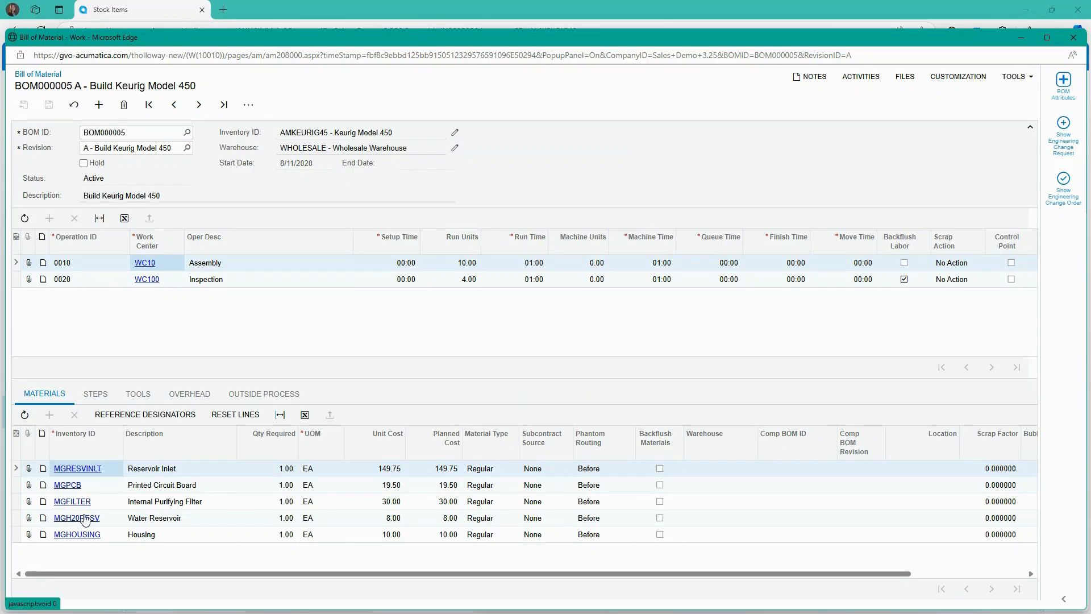
# - Look over the MGH20RESV Water Reservoir item, then close it and BOM000005 to reach AMKEURIG45
pyautogui.click(84, 519)
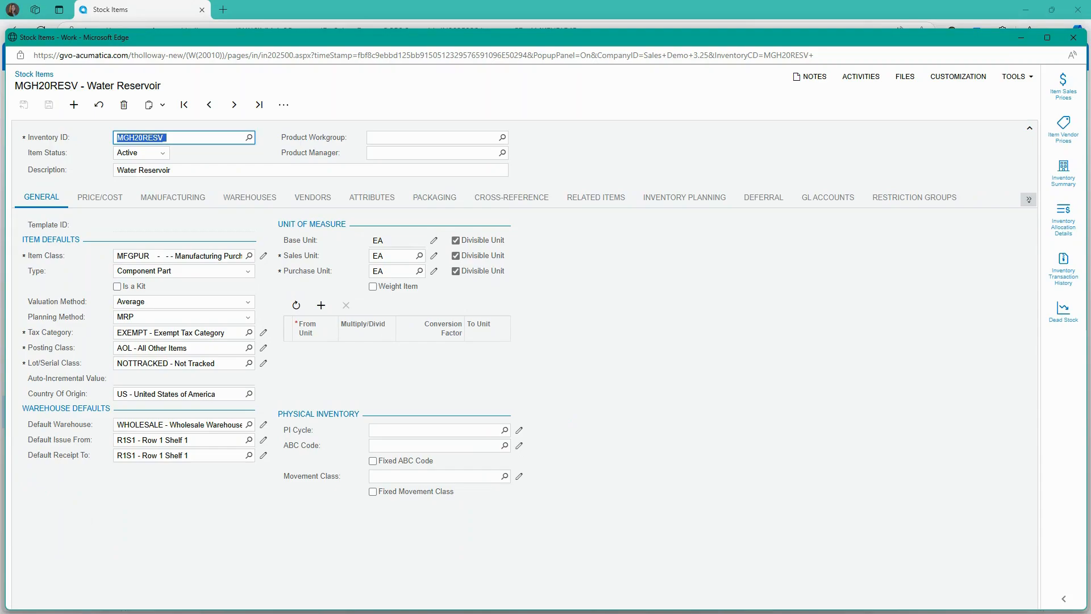
pyautogui.click(1073, 37)
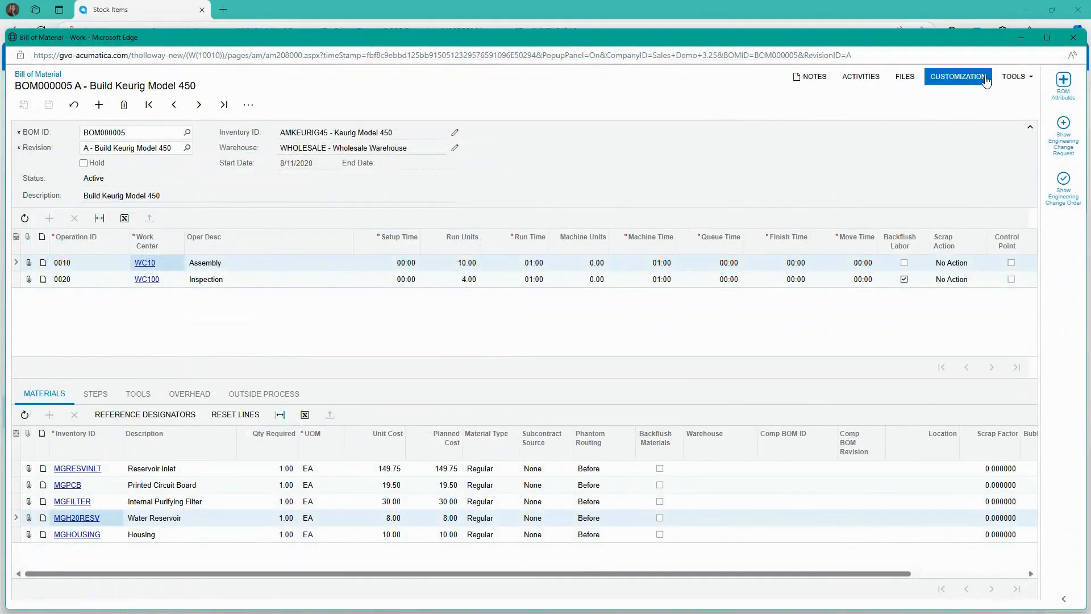
pyautogui.click(1074, 38)
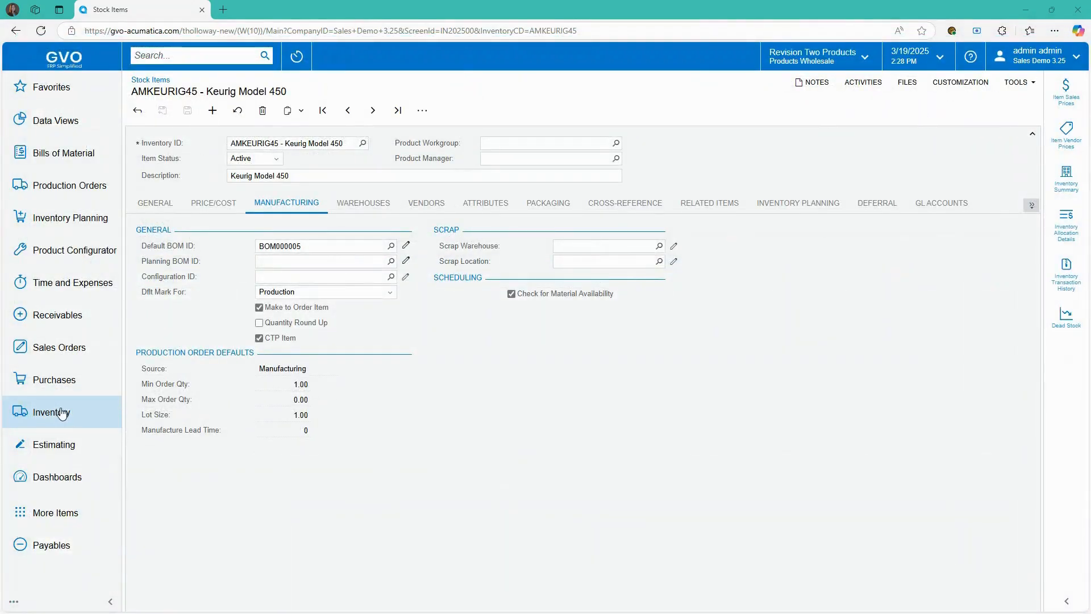
# - Run the costed Multi Level BOM report for all BOM IDs
pyautogui.click(77, 159)
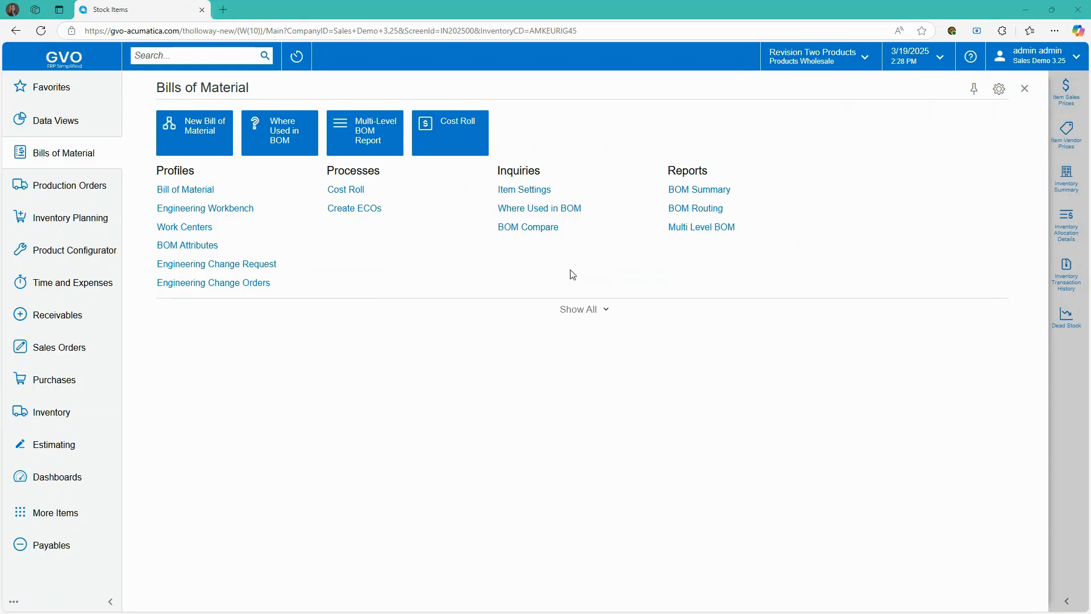
pyautogui.click(694, 230)
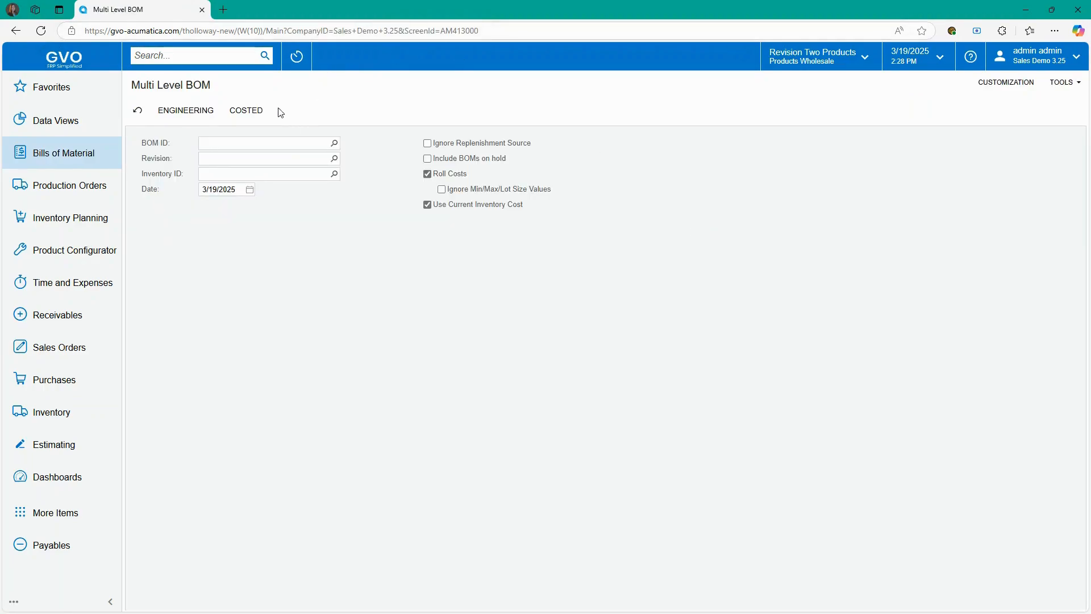
pyautogui.click(251, 111)
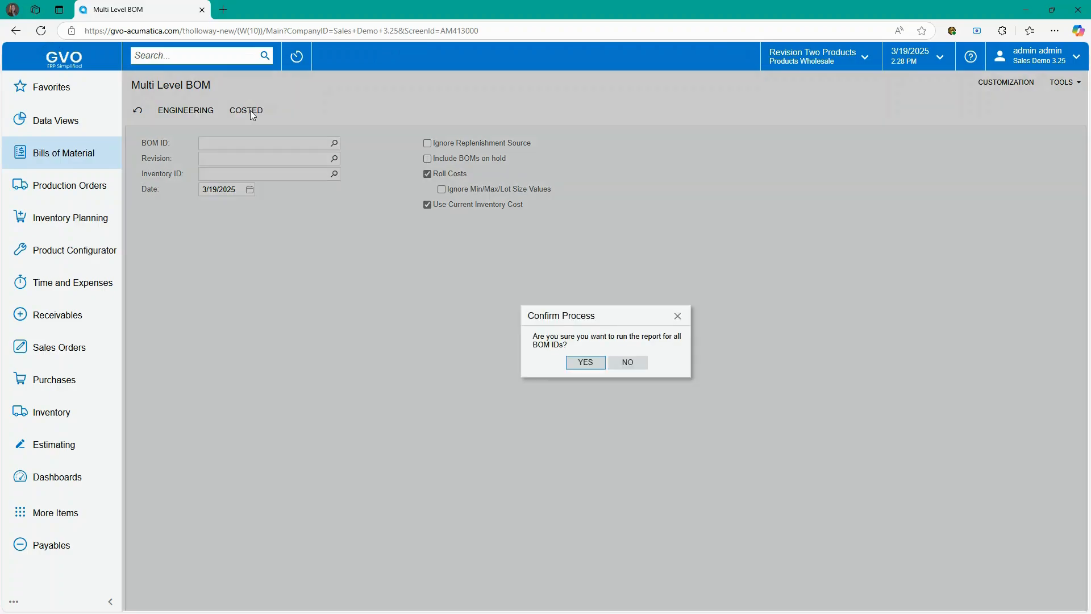
pyautogui.click(584, 362)
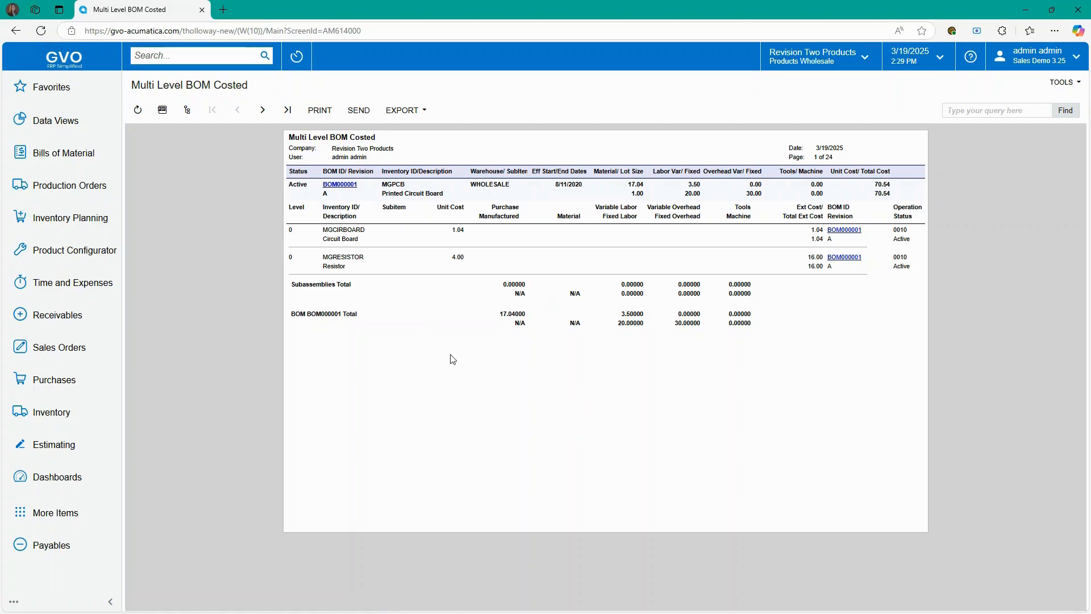
# - Start a new RO - Regular Orders record in Production Order Maintenance
pyautogui.click(69, 187)
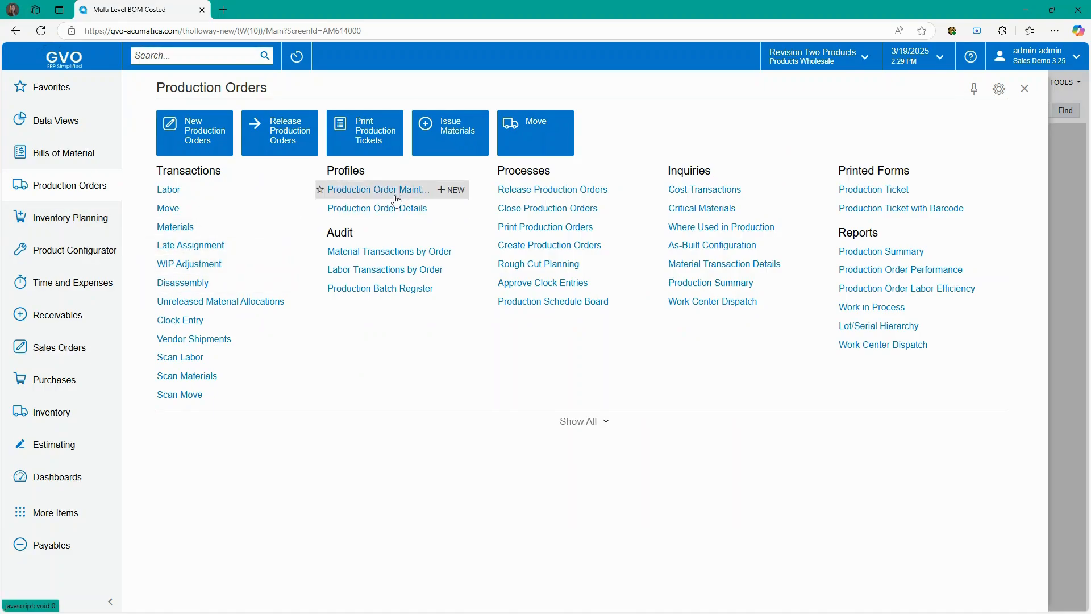
pyautogui.click(205, 141)
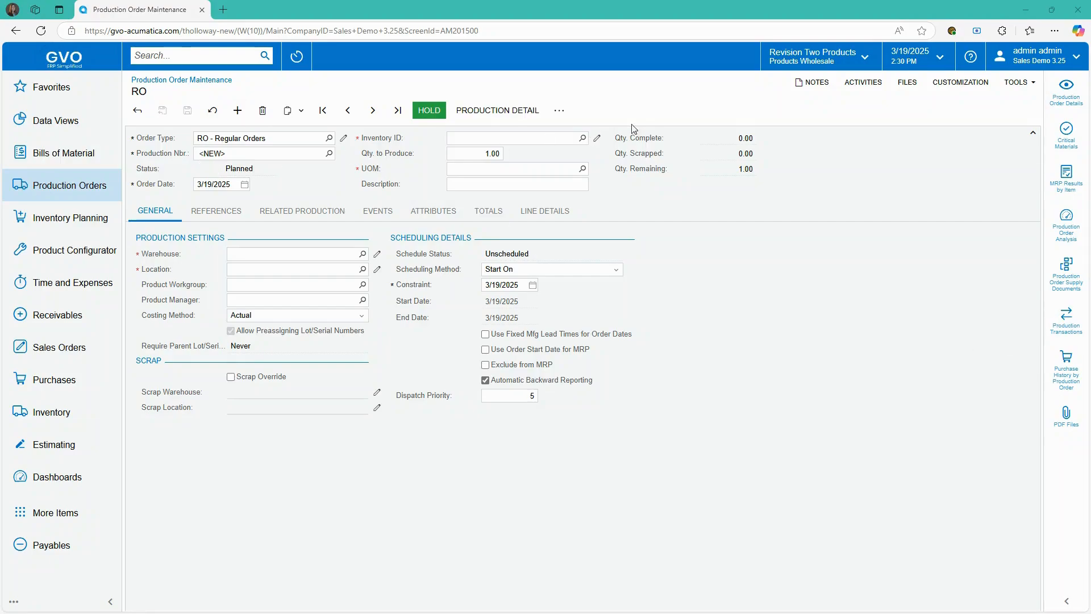
# - Save order AM000164 to build 5 AMKEURIG45 Keurig Model 450 units, planned total 422.50
pyautogui.click(583, 138)
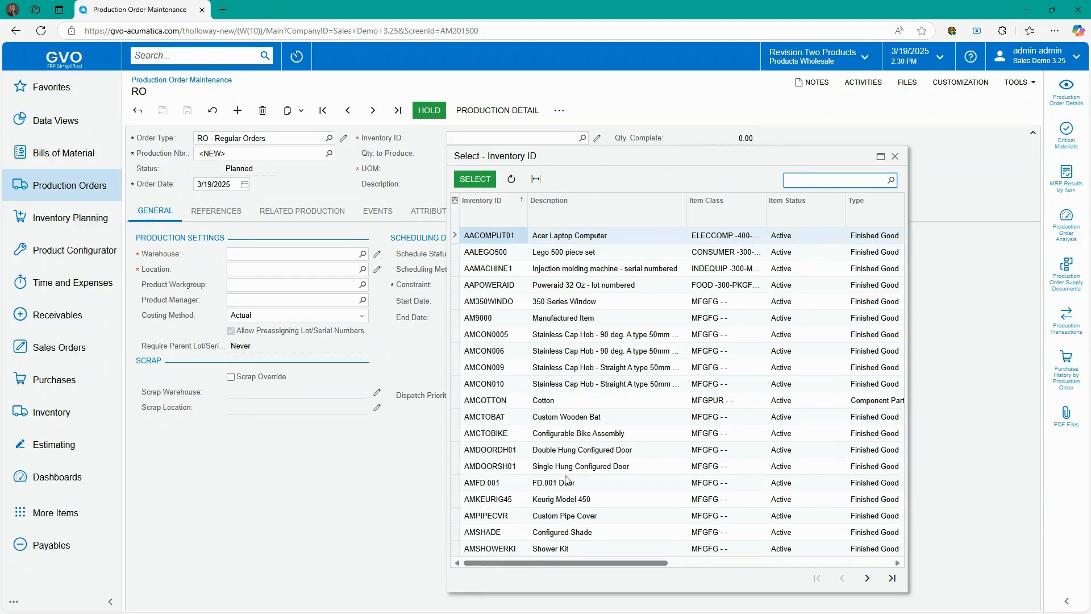
pyautogui.click(494, 501)
pyautogui.click(475, 179)
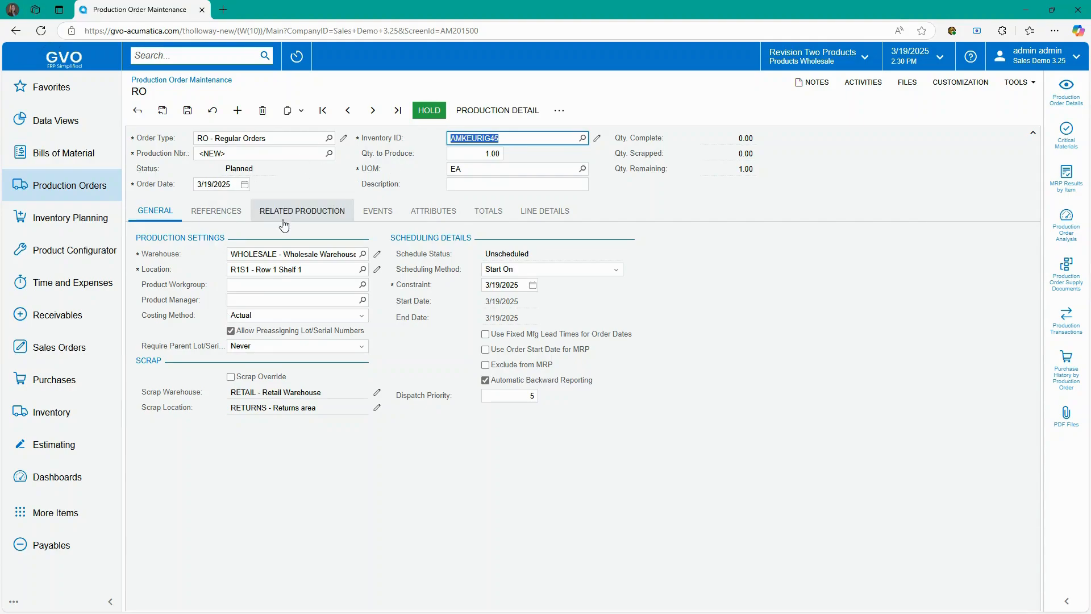
pyautogui.click(479, 155)
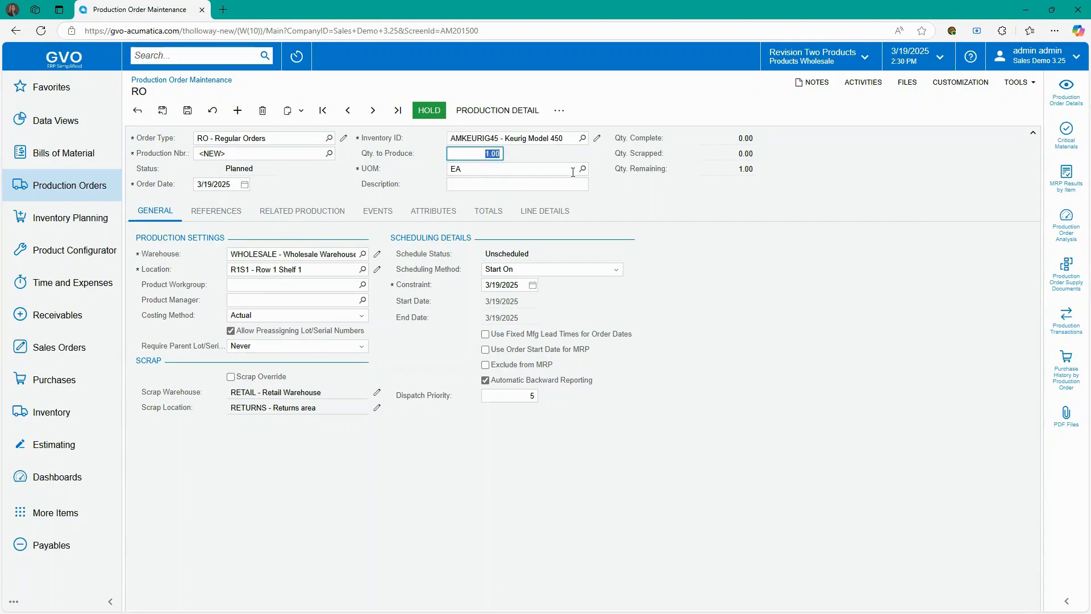
pyautogui.write('5')
pyautogui.press('Tab')
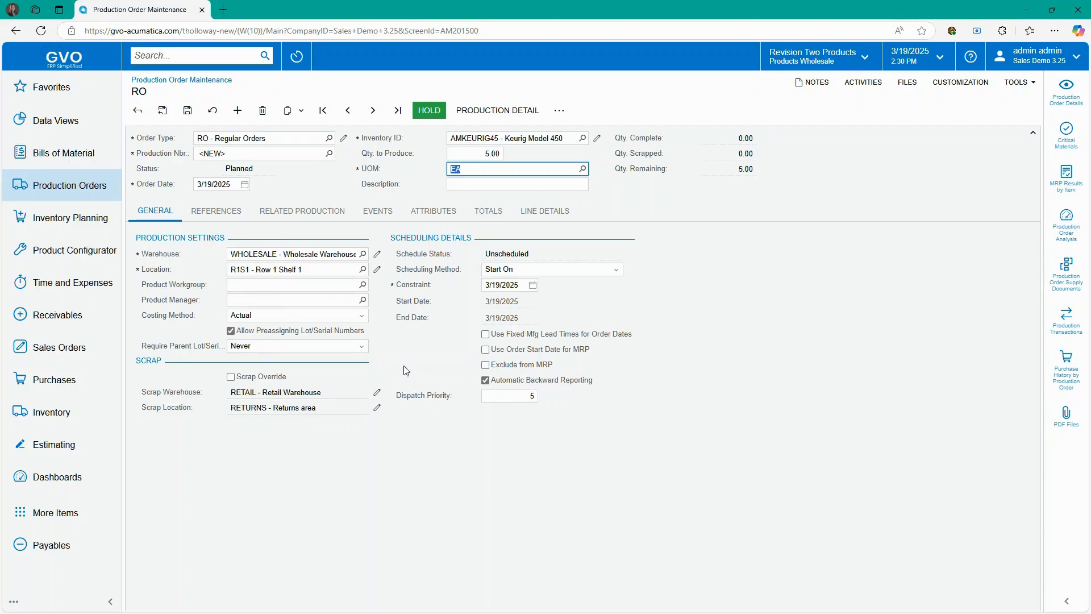
pyautogui.click(488, 211)
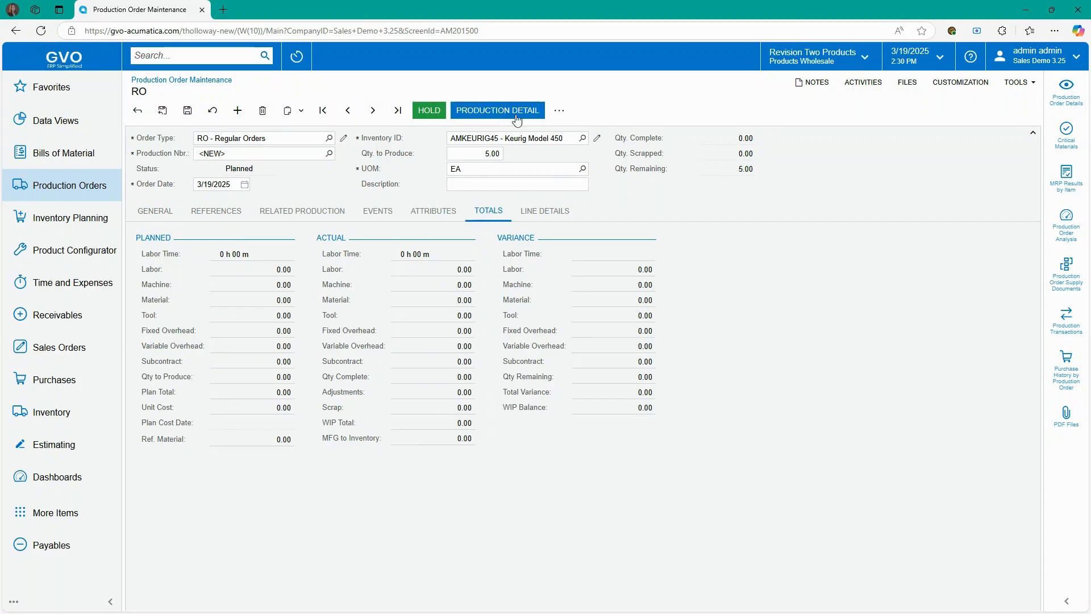
pyautogui.click(188, 110)
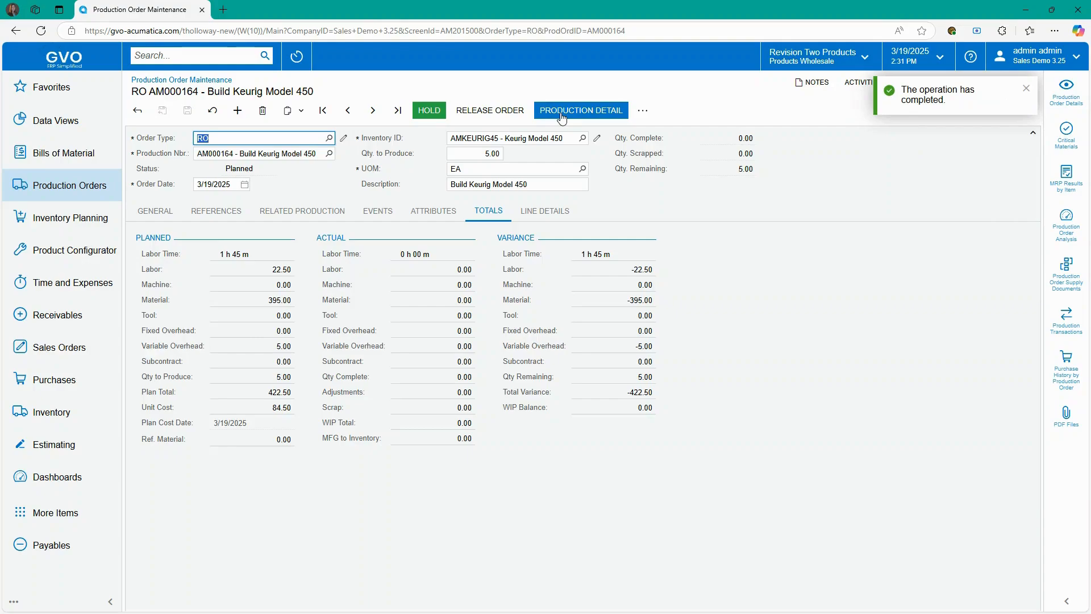
# - Release AM000164 and review its events logging creation and the status change
pyautogui.click(500, 112)
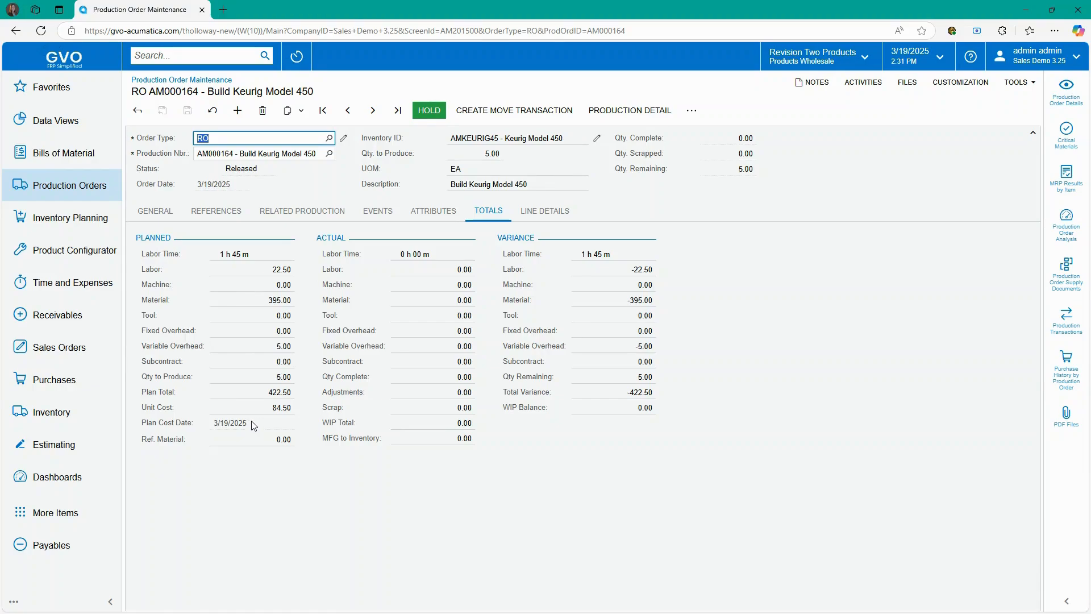
pyautogui.click(384, 212)
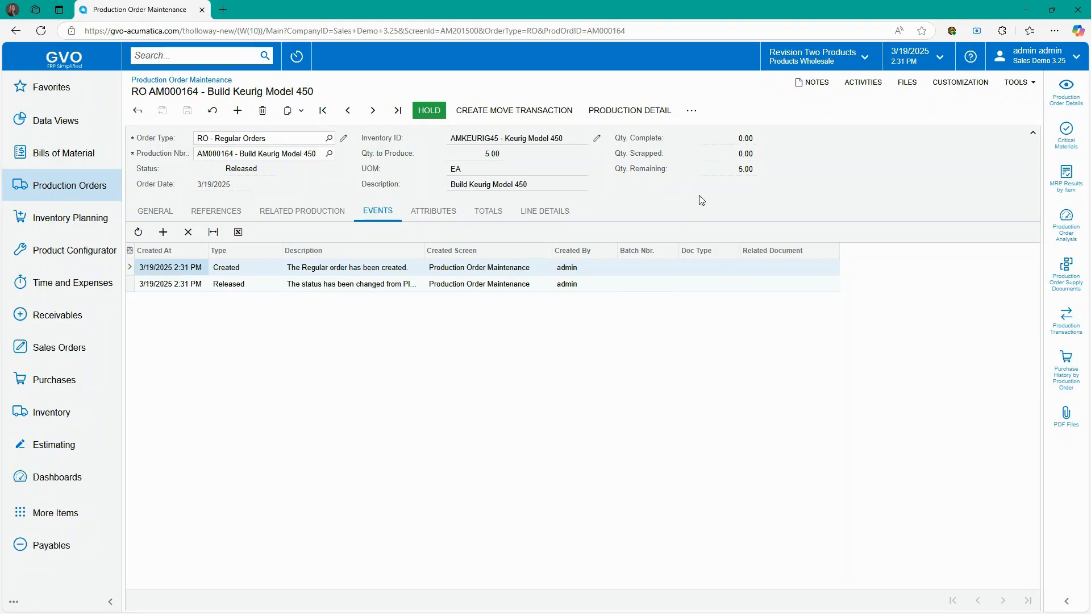
pyautogui.click(693, 111)
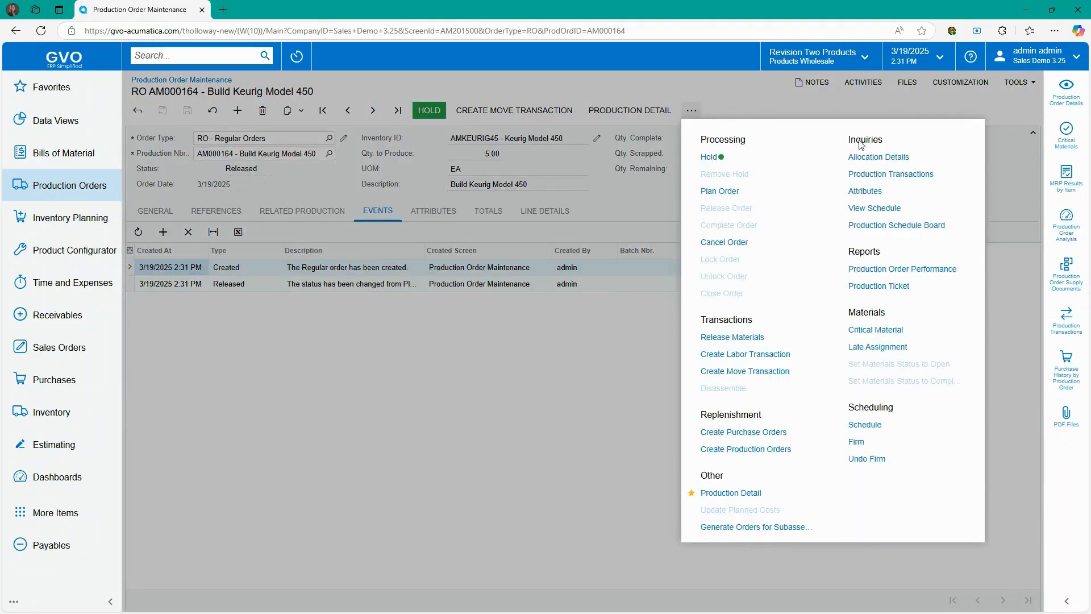
# - Generate and review AM000164's two-page Production Ticket with Barcode, then return to the order
pyautogui.click(879, 287)
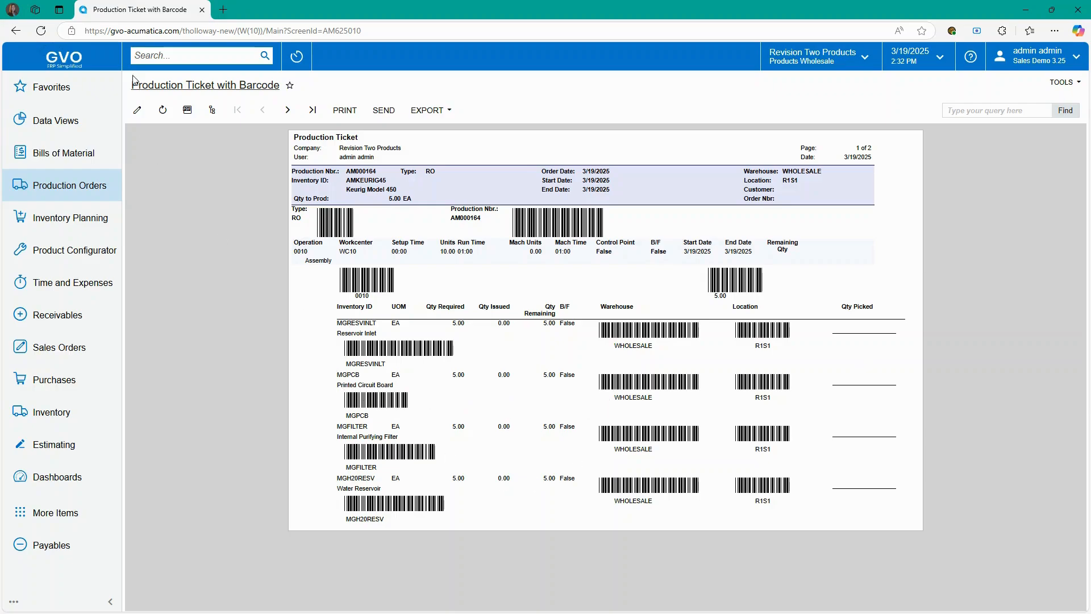
pyautogui.click(16, 32)
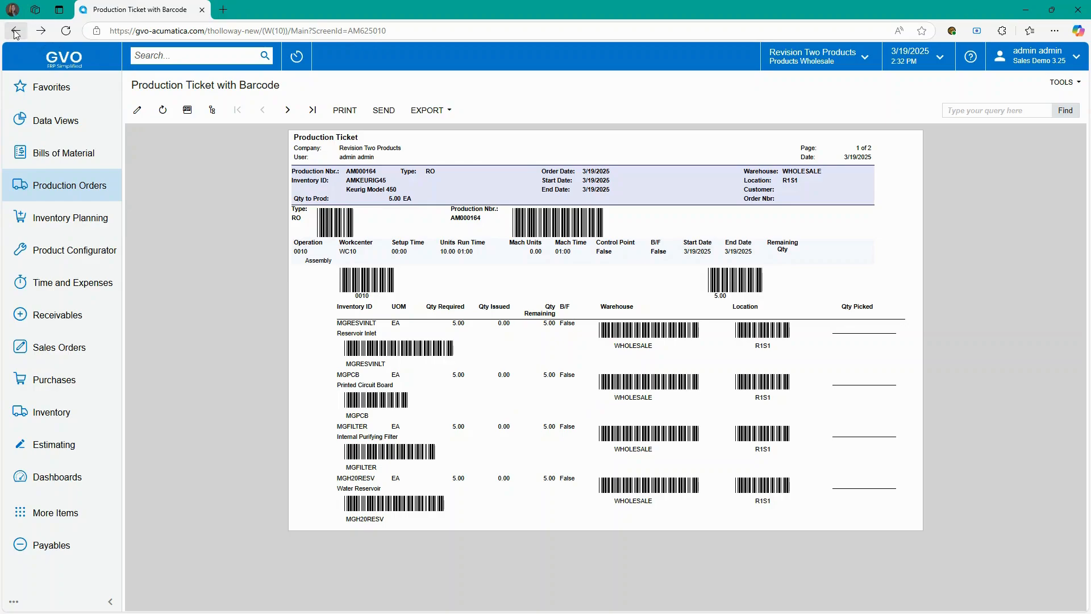
pyautogui.click(16, 32)
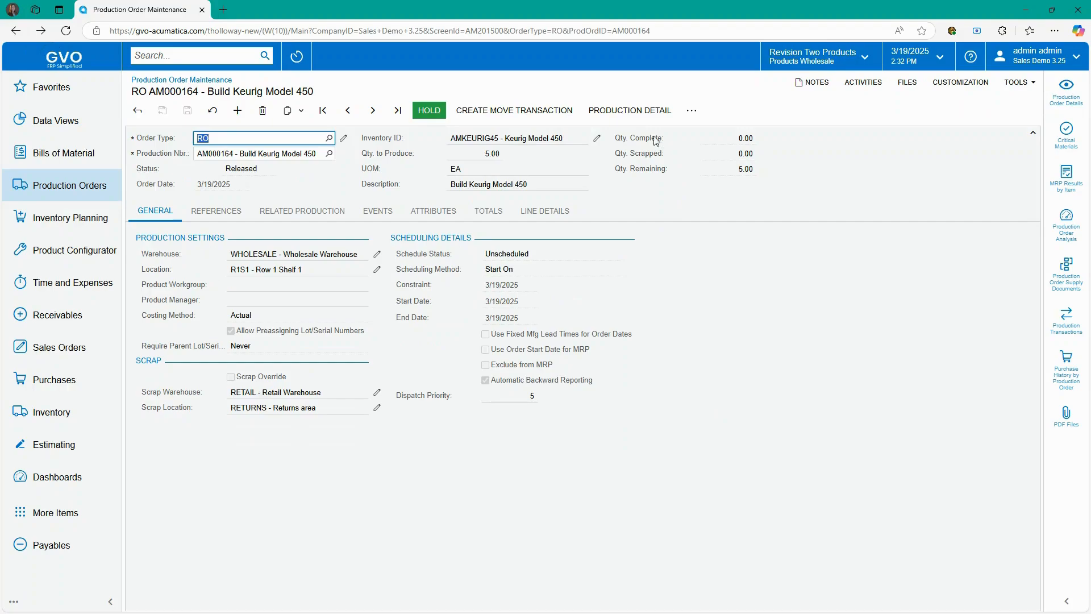
# - Open AM000164's Production Order Details with Assembly and Inspection operations, order form alongside
pyautogui.click(692, 111)
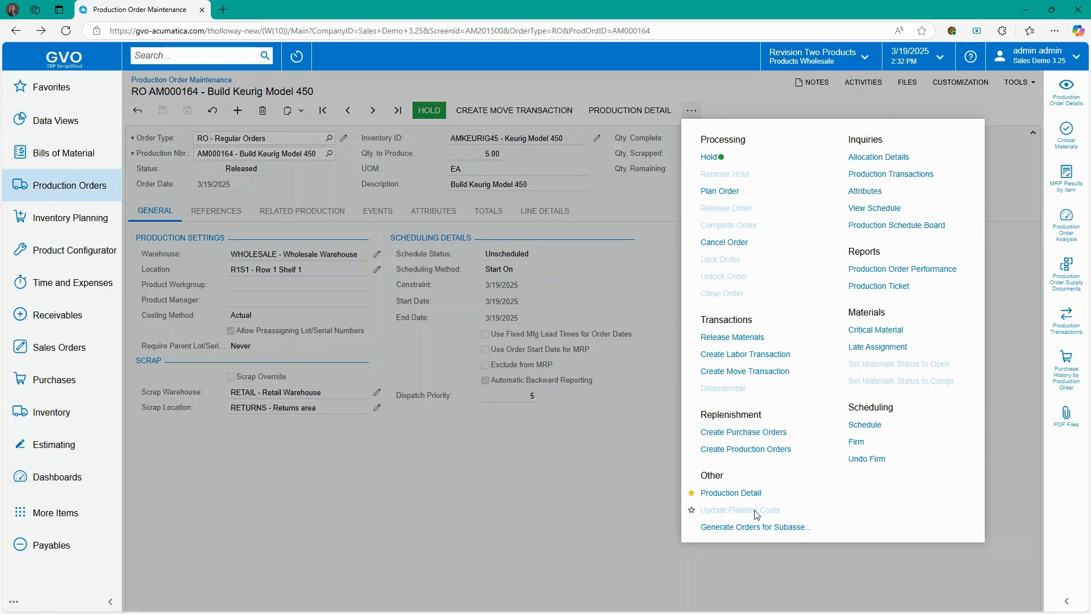
pyautogui.click(742, 493)
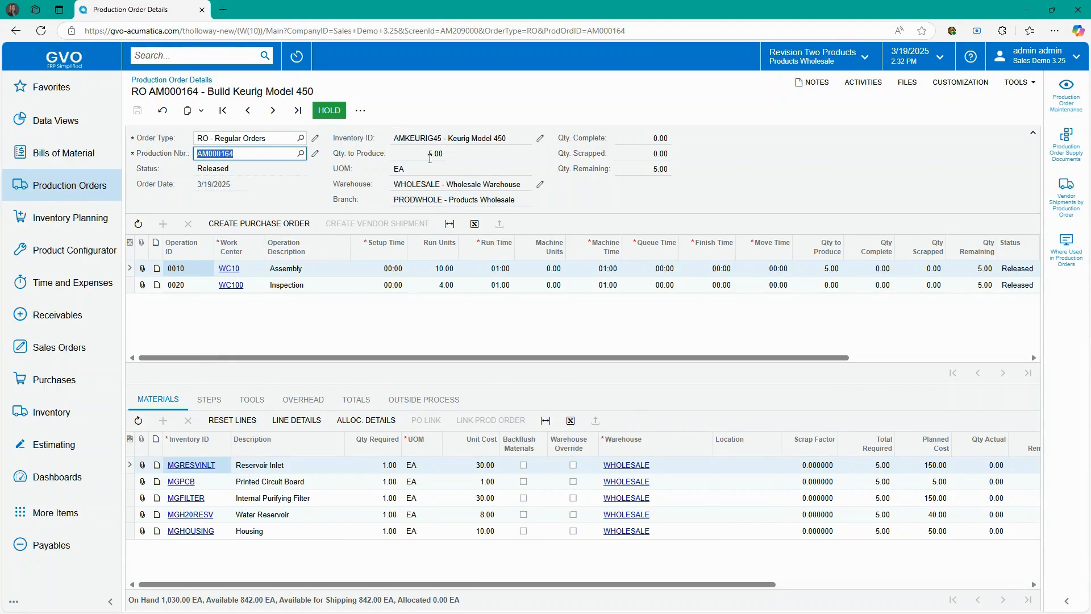
pyautogui.click(1063, 98)
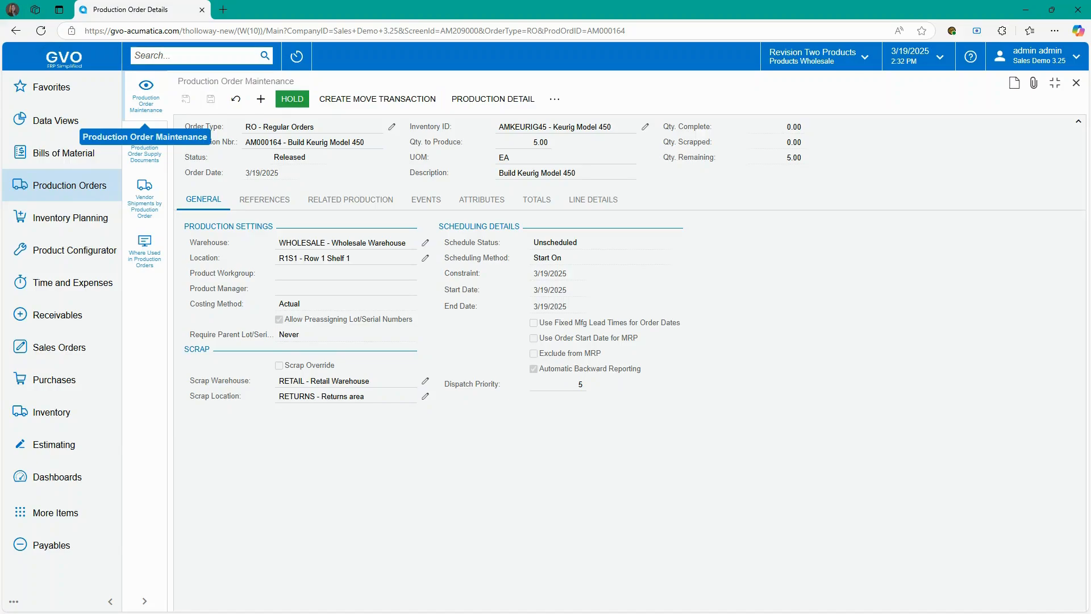
pyautogui.click(555, 99)
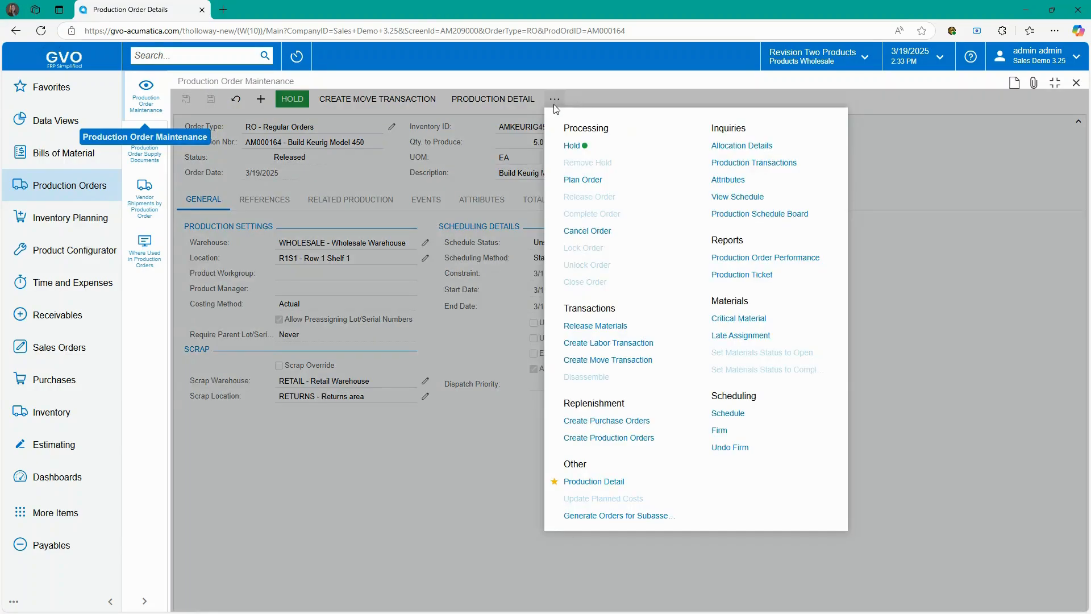
# - Review AM000164's performance report (422.50 planned vs 0.00 actual), then list all production orders
pyautogui.click(792, 257)
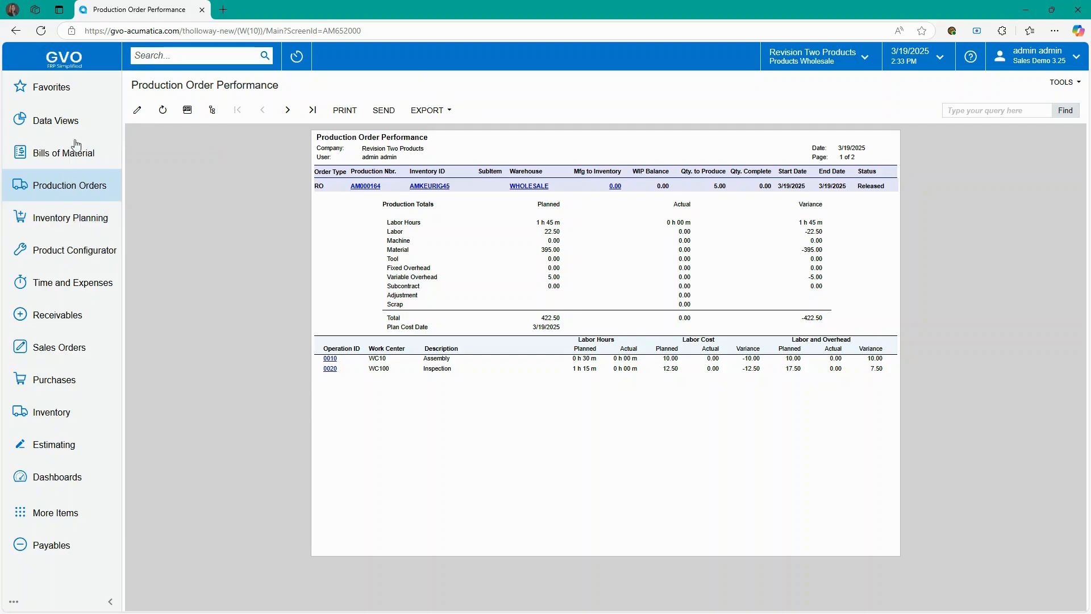
pyautogui.click(71, 186)
pyautogui.click(375, 187)
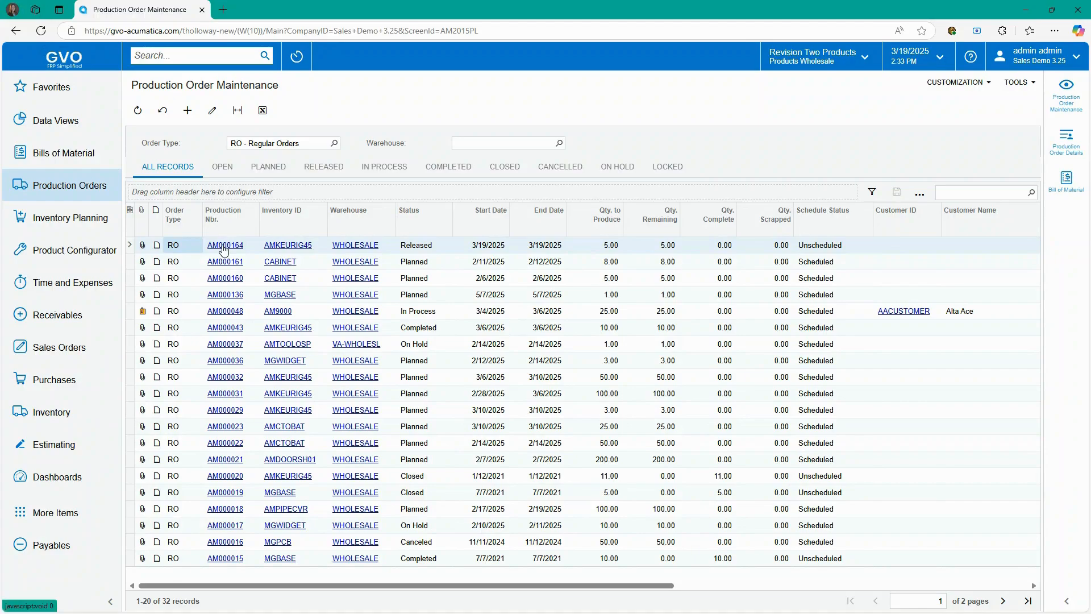
# - Open order AM000164 and create a move transaction for 5.00 EA at operation 0010
pyautogui.click(224, 248)
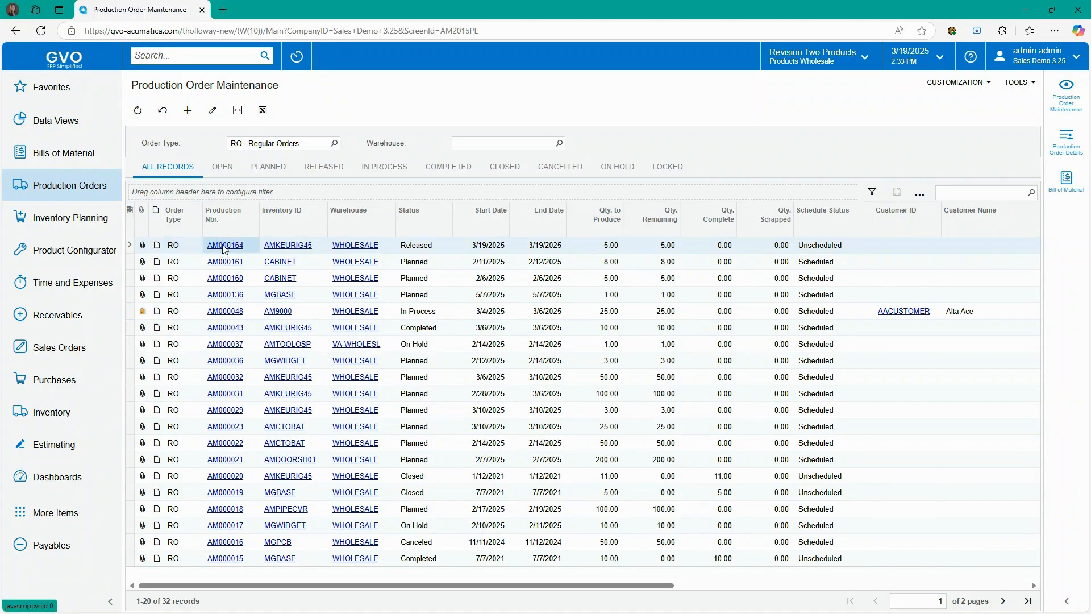
pyautogui.click(224, 247)
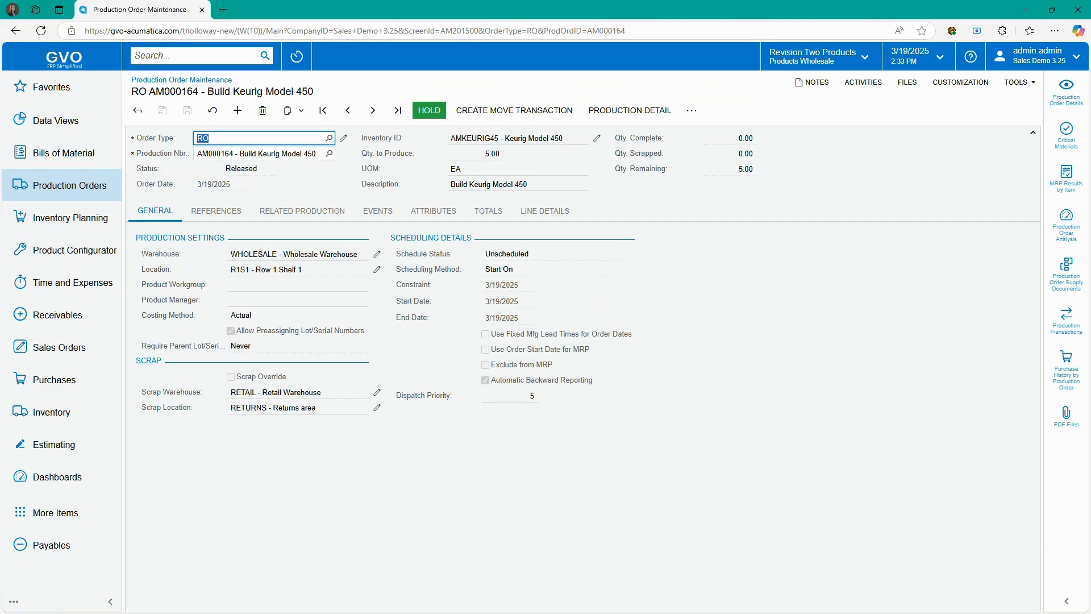
pyautogui.click(549, 111)
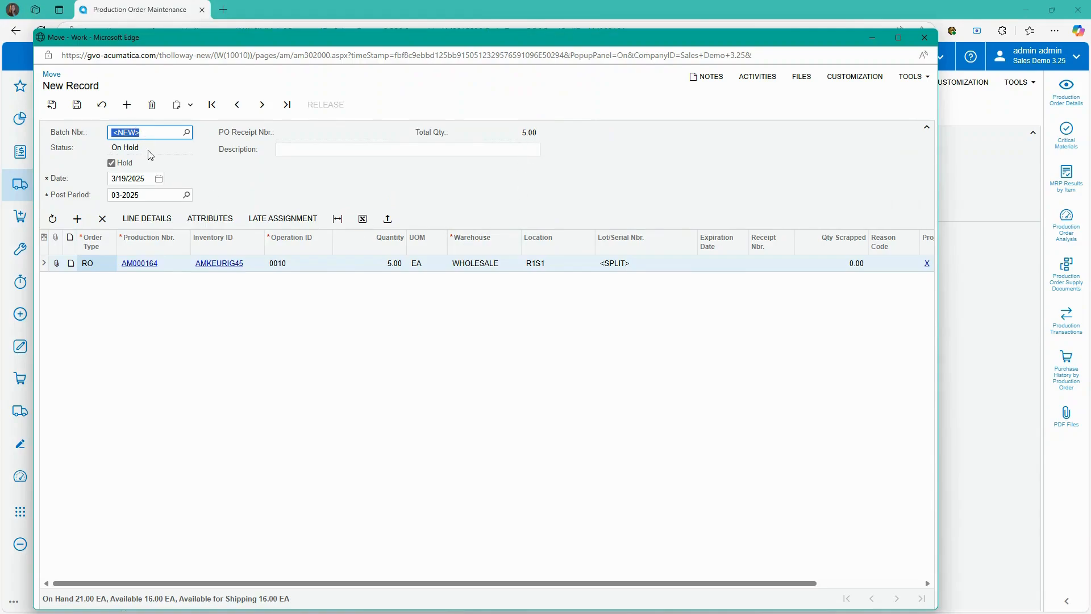
# - Take move batch AMB000049 off hold, save and release it, then check it in the order's events
pyautogui.click(110, 164)
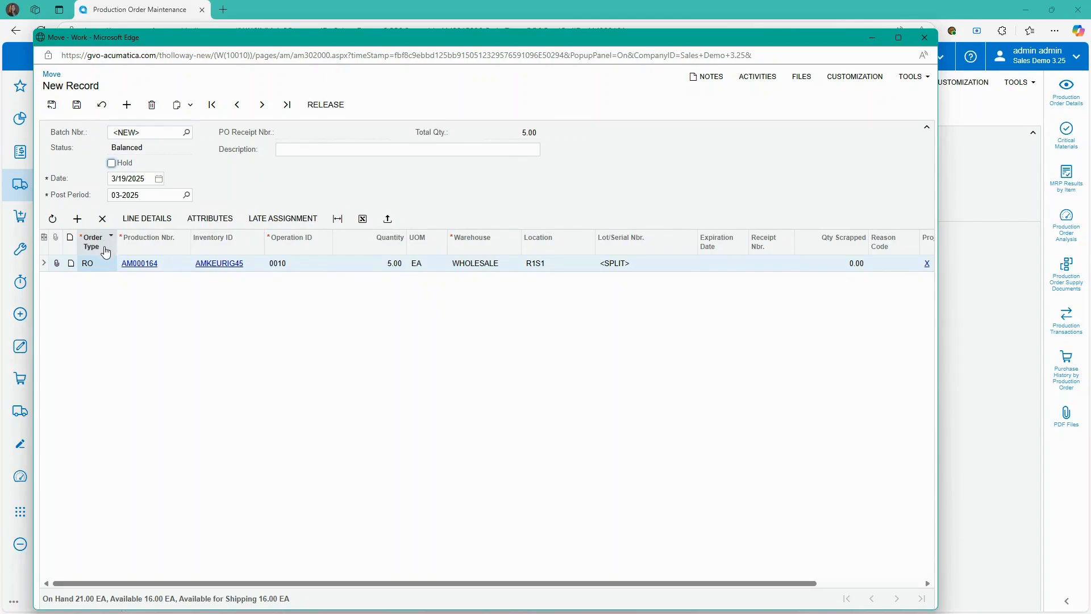
pyautogui.click(77, 105)
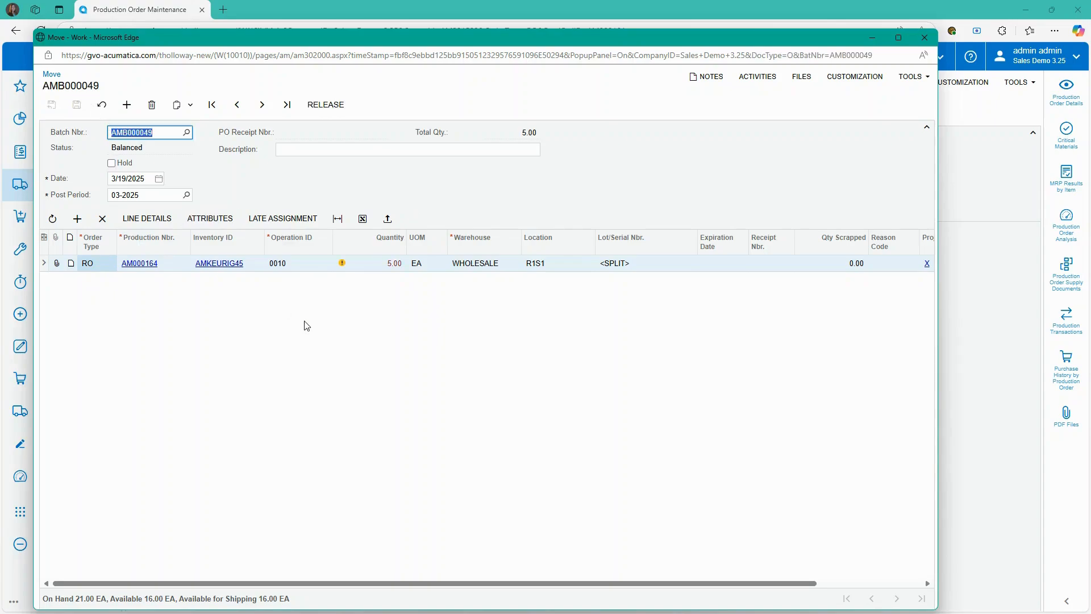
pyautogui.moveTo(346, 264)
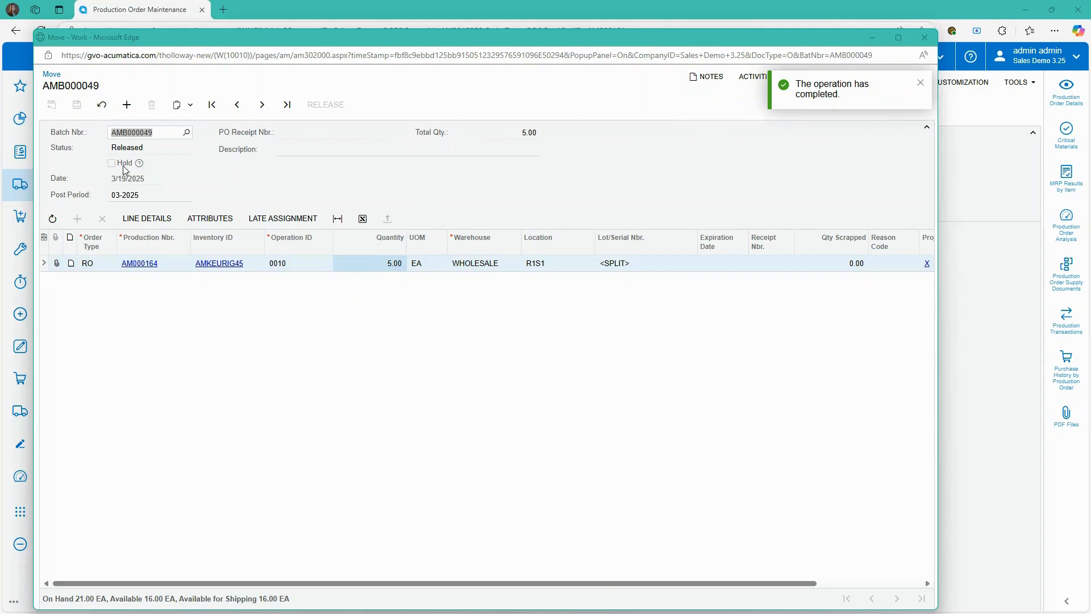
pyautogui.click(925, 37)
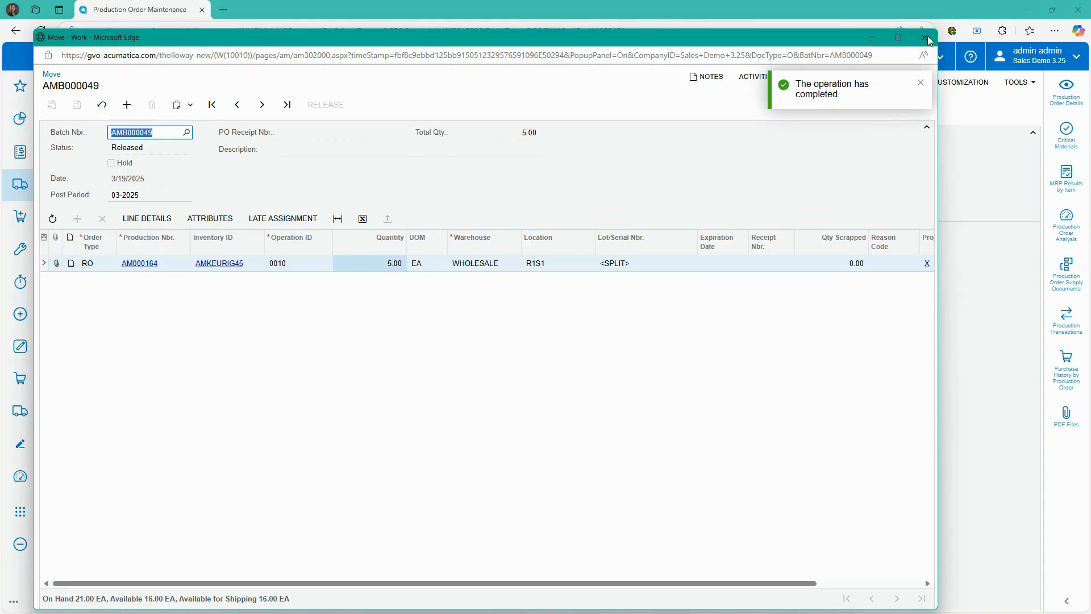
pyautogui.click(380, 211)
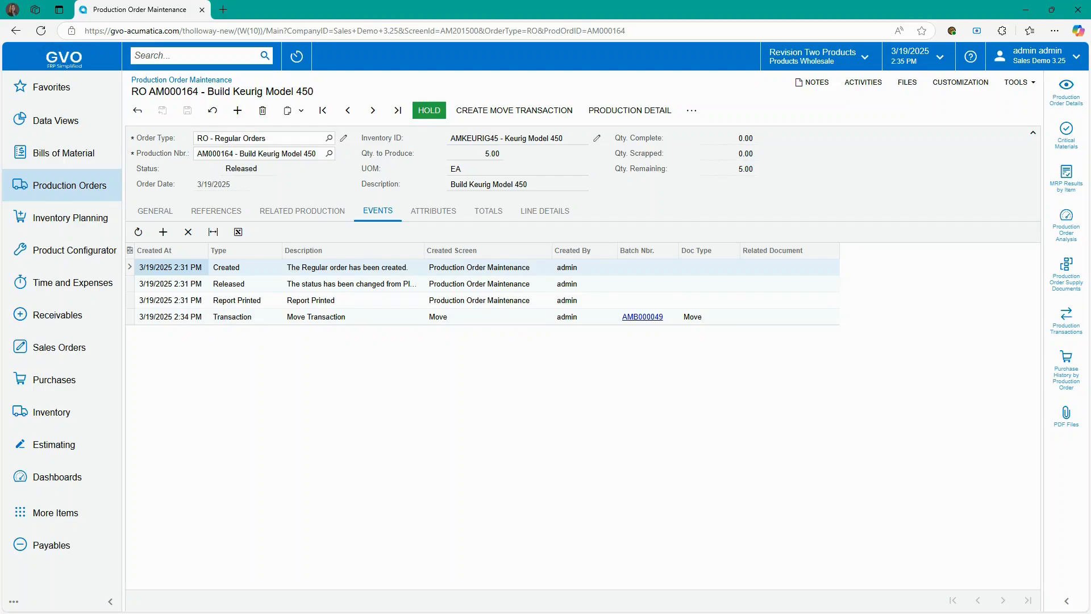
# - Create a labor transaction for AM000164 and take it off hold; release and save return errors
pyautogui.click(691, 111)
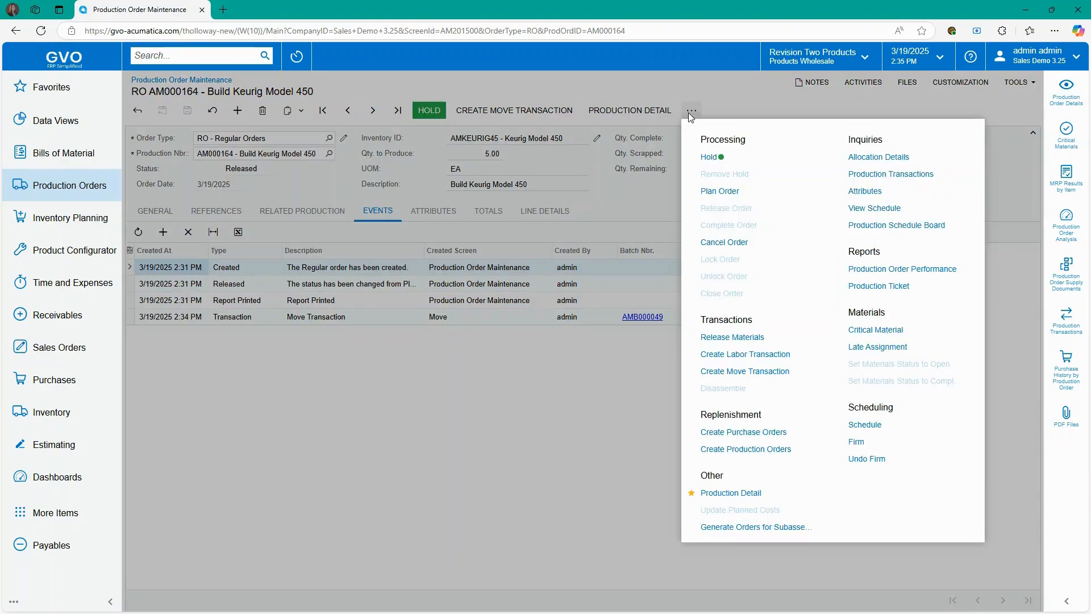
pyautogui.click(751, 354)
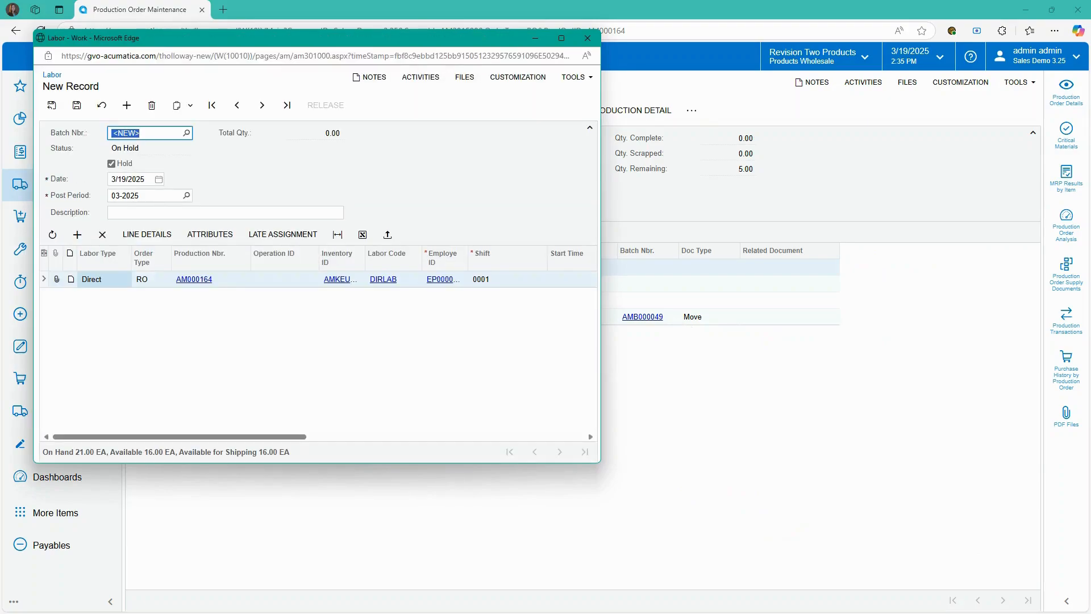
pyautogui.click(126, 164)
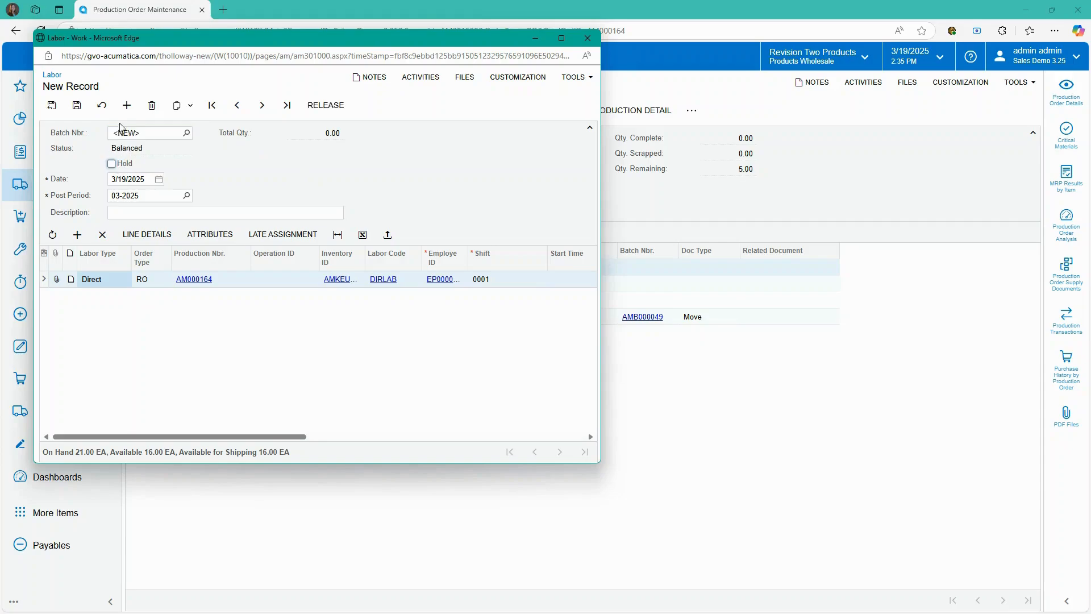
pyautogui.click(326, 106)
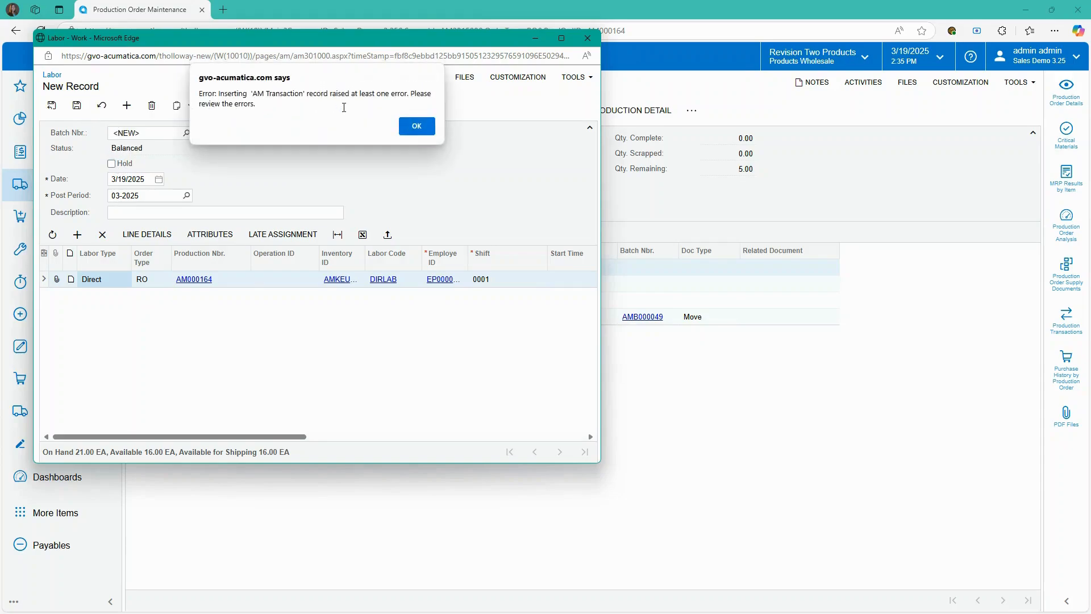
pyautogui.click(418, 126)
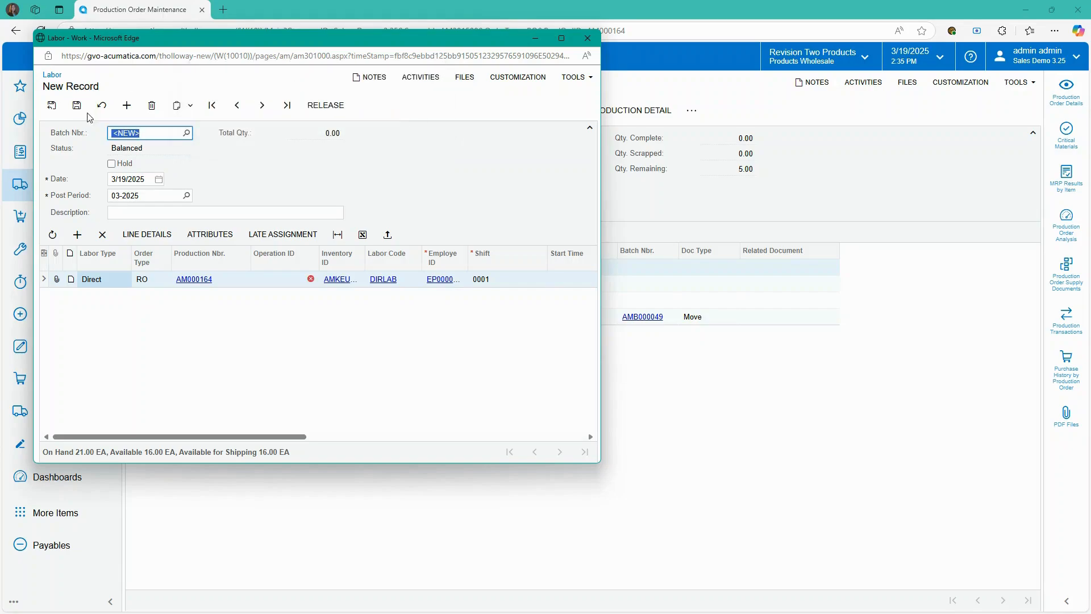
pyautogui.click(78, 105)
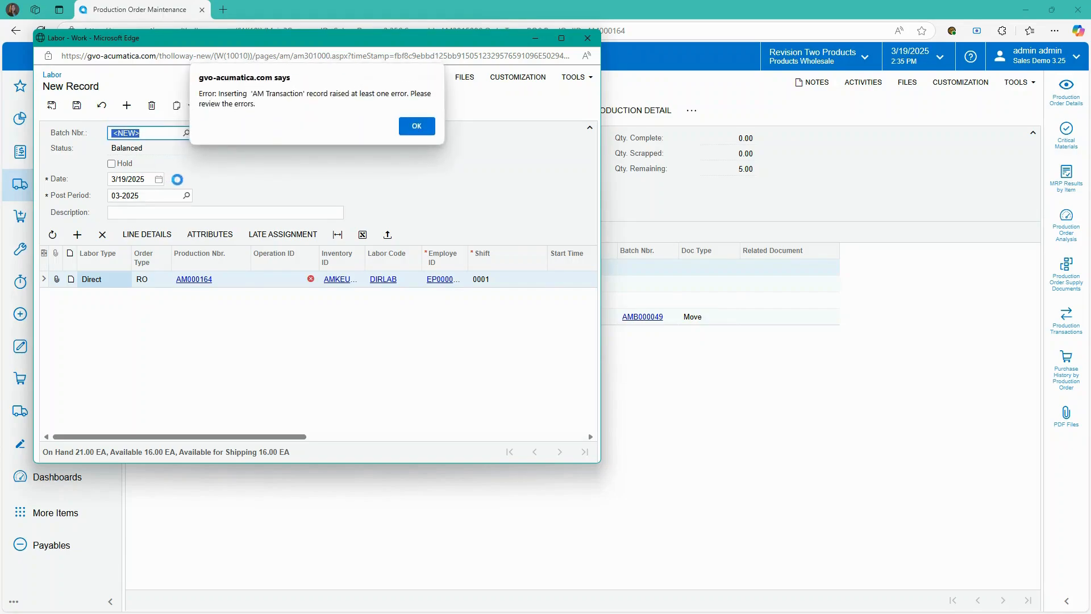
pyautogui.click(418, 126)
# - Set operation 0010 on the first labor line and save the batch
pyautogui.click(302, 282)
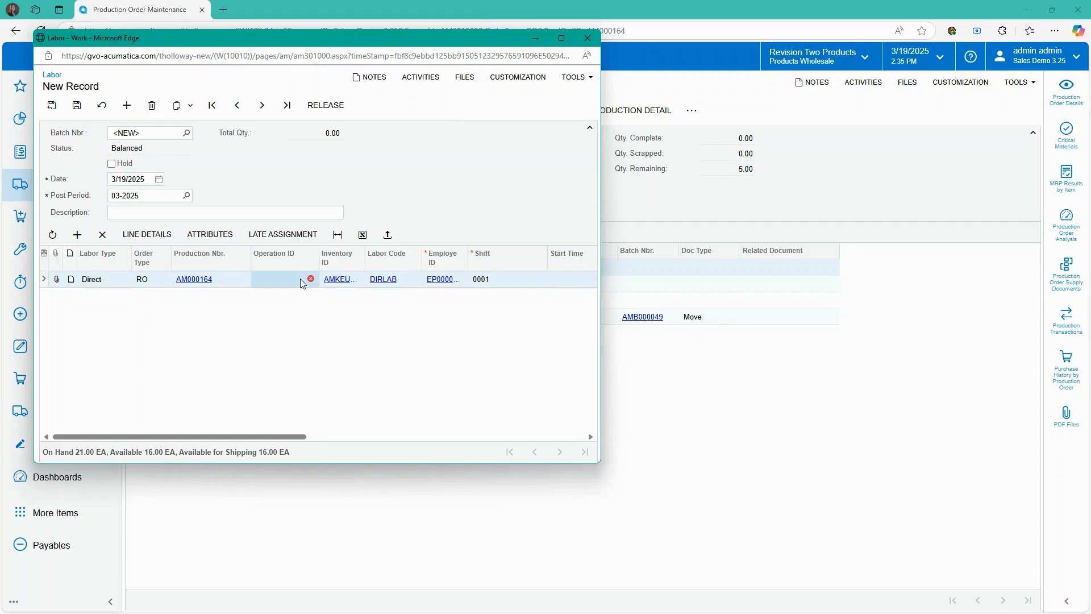
pyautogui.click(322, 279)
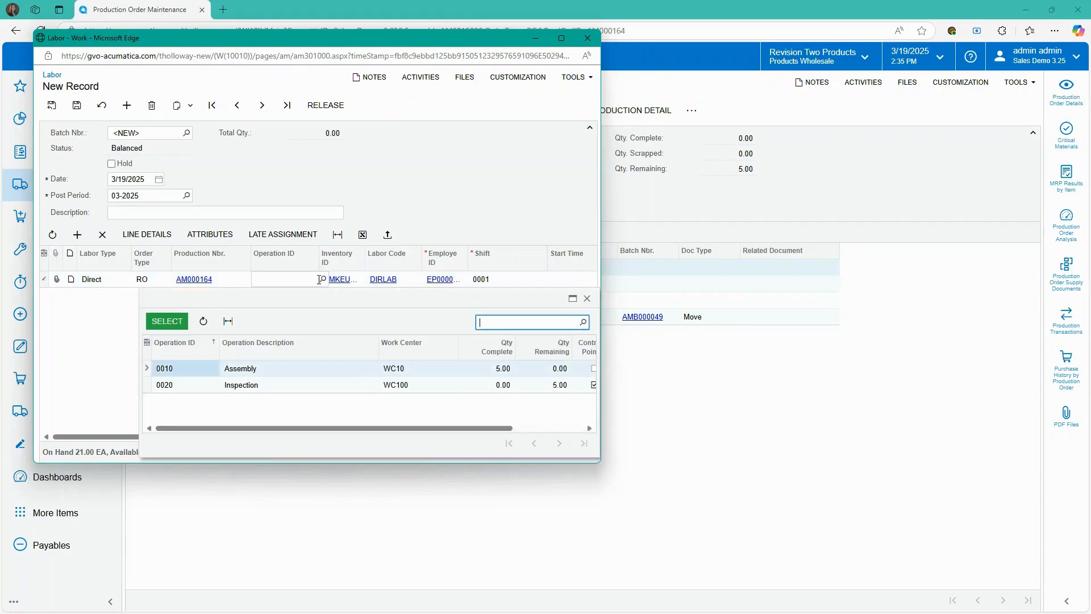
pyautogui.click(173, 327)
pyautogui.click(78, 106)
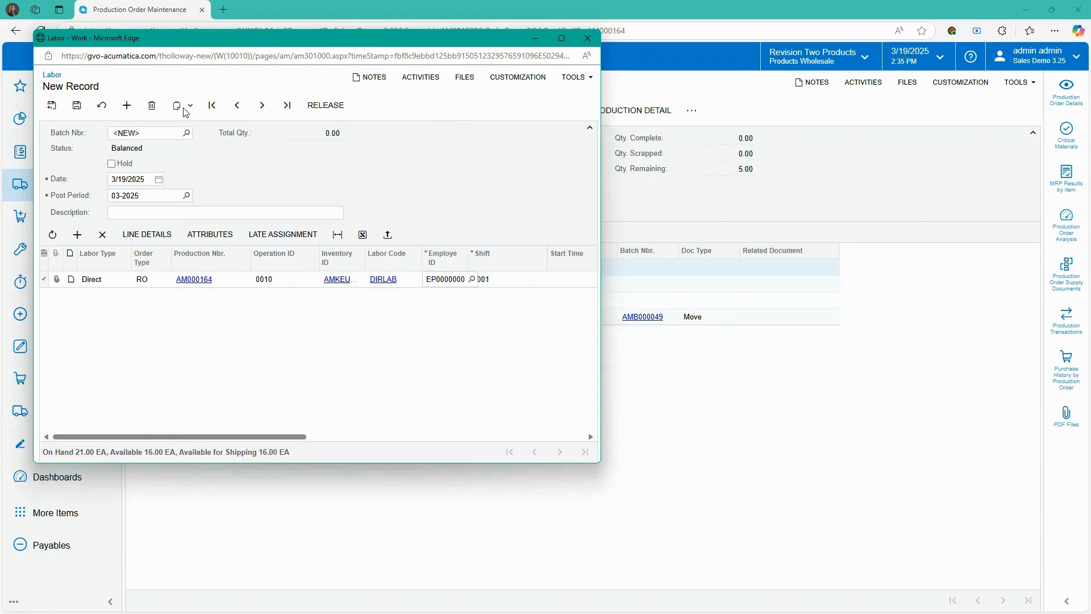
pyautogui.click(414, 125)
# - Add a second labor line for production order AM000164 on operation 0020 Inspection
pyautogui.click(77, 234)
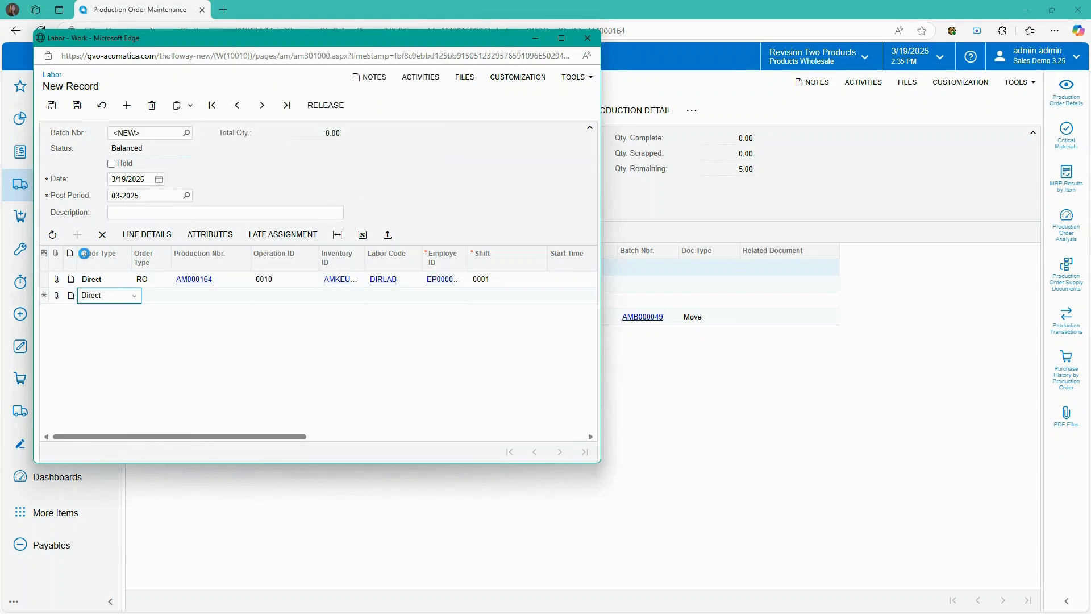
pyautogui.click(195, 295)
pyautogui.click(254, 296)
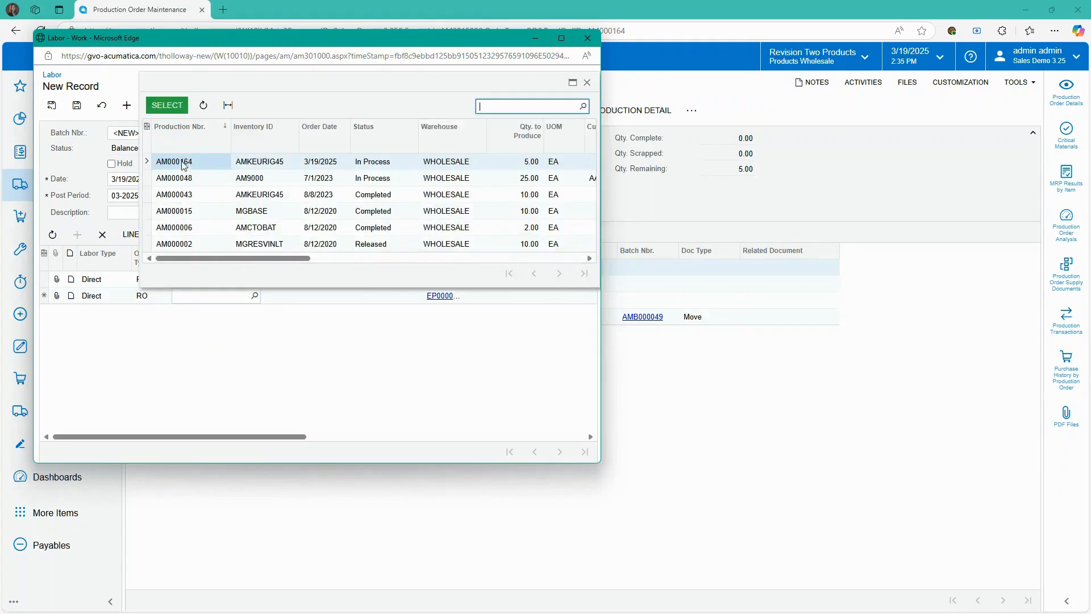
pyautogui.click(167, 105)
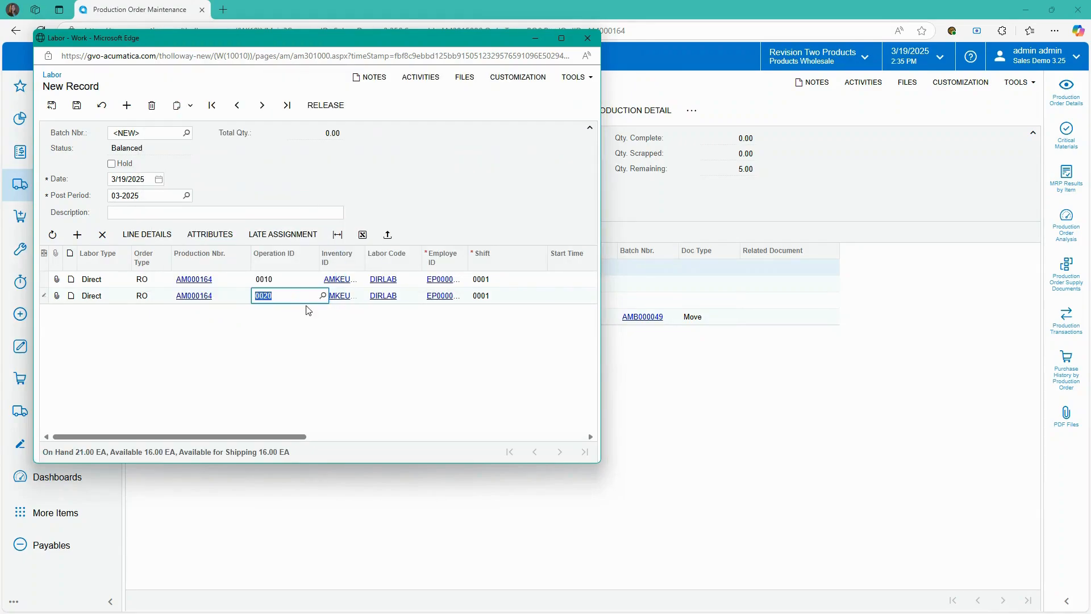
pyautogui.click(323, 295)
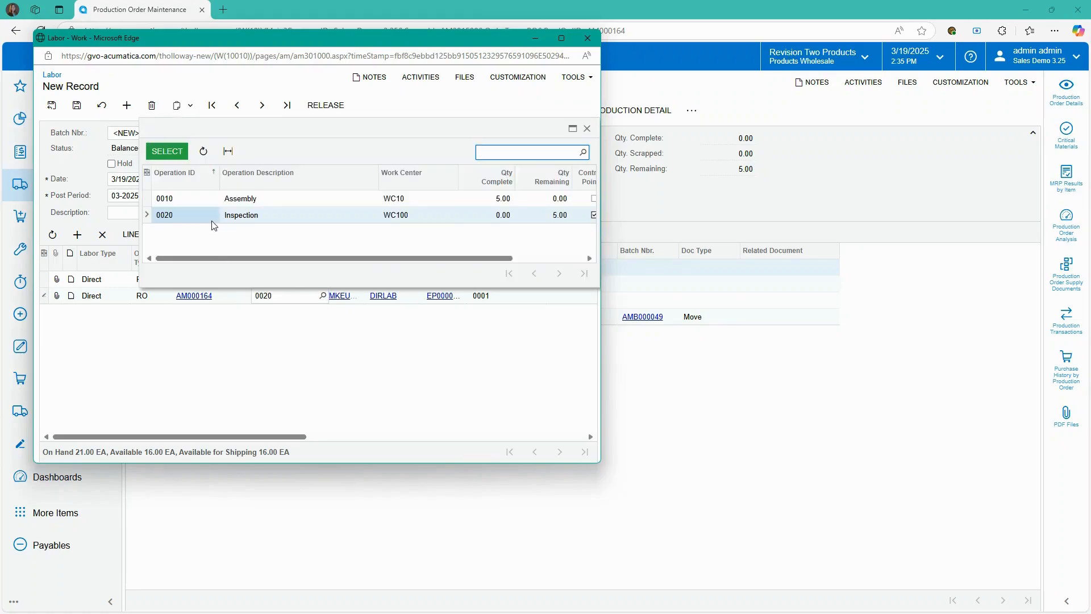
pyautogui.click(167, 150)
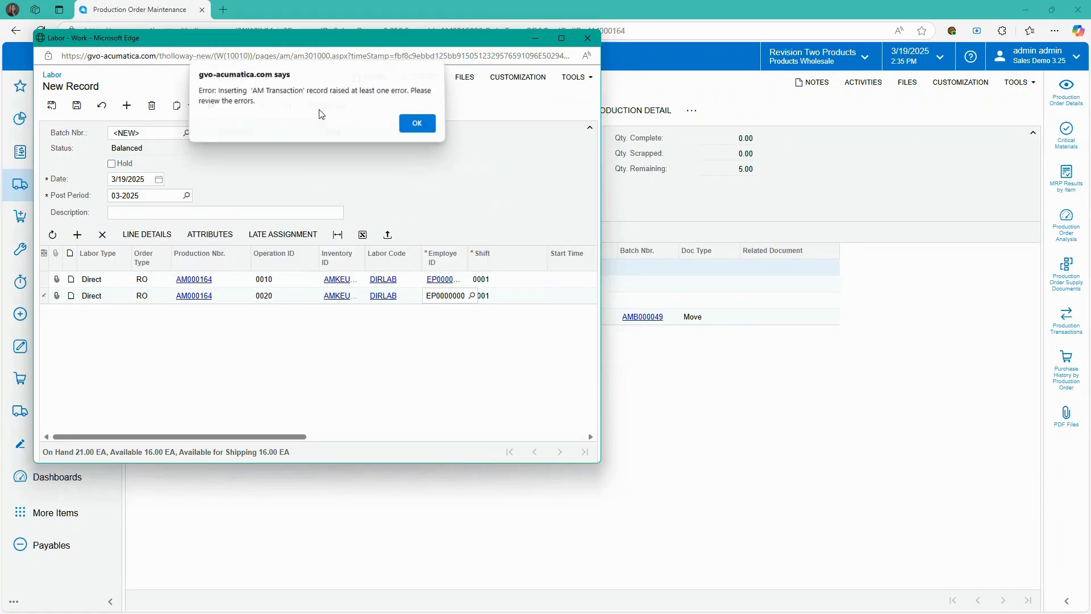
pyautogui.click(416, 126)
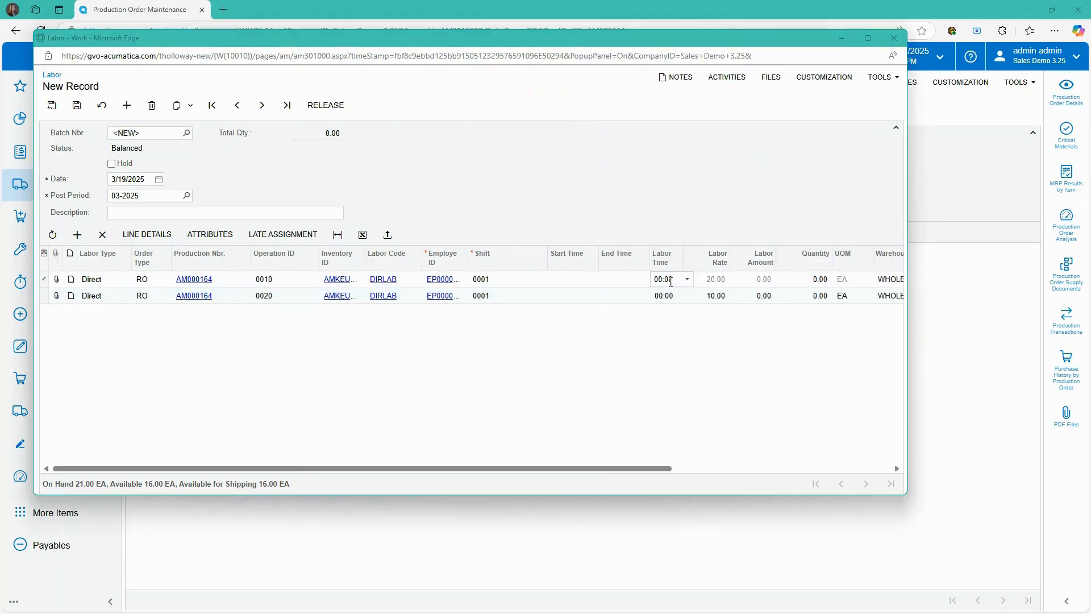
# - Set labor time 04:00 on the first line and 01:00 on the second line
pyautogui.click(689, 282)
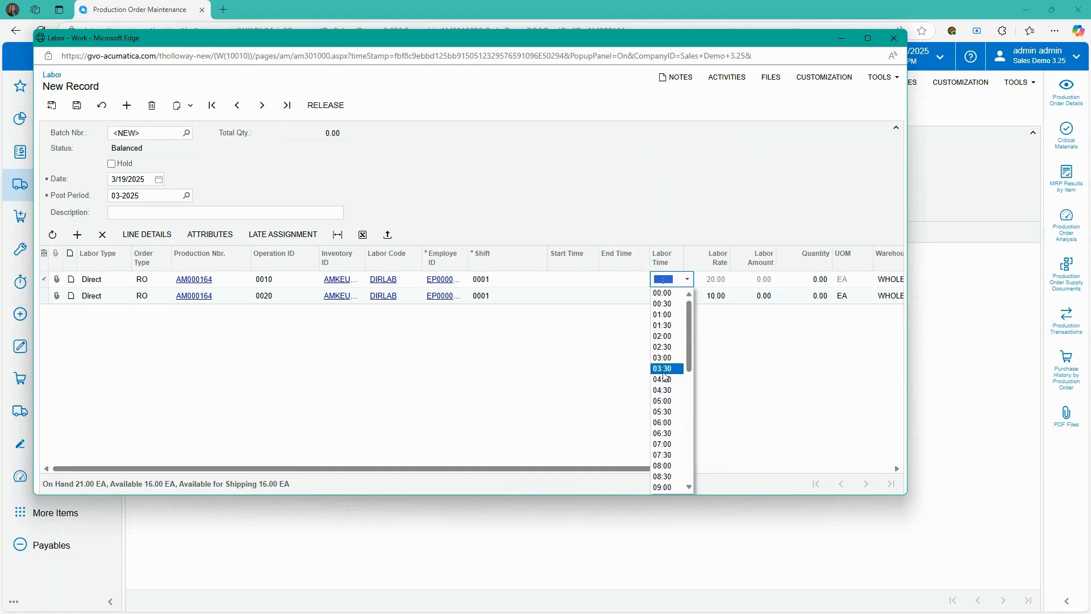
pyautogui.click(663, 379)
pyautogui.click(689, 300)
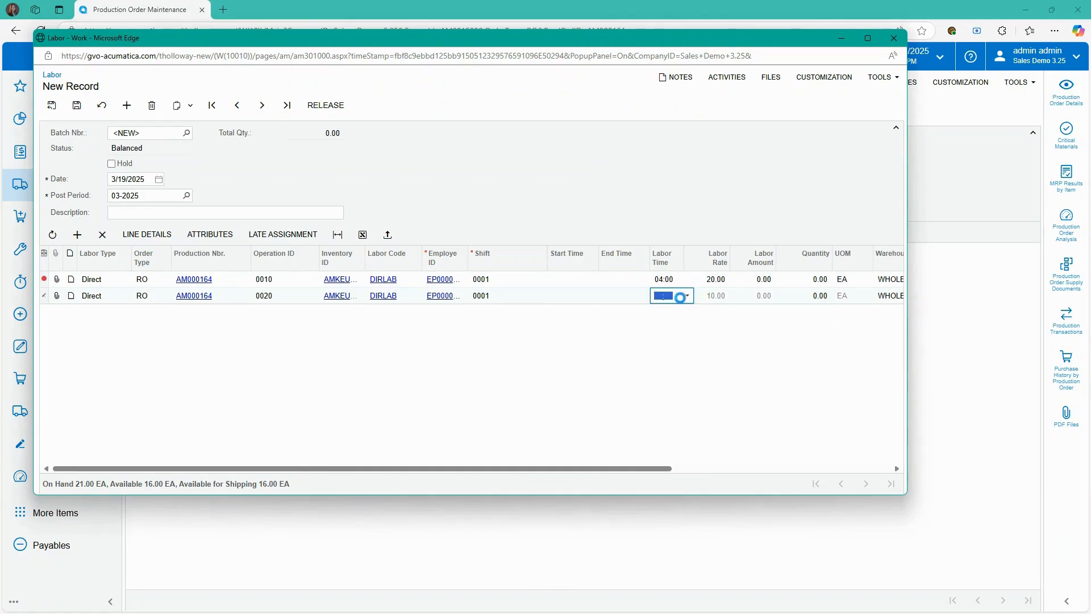
pyautogui.click(674, 99)
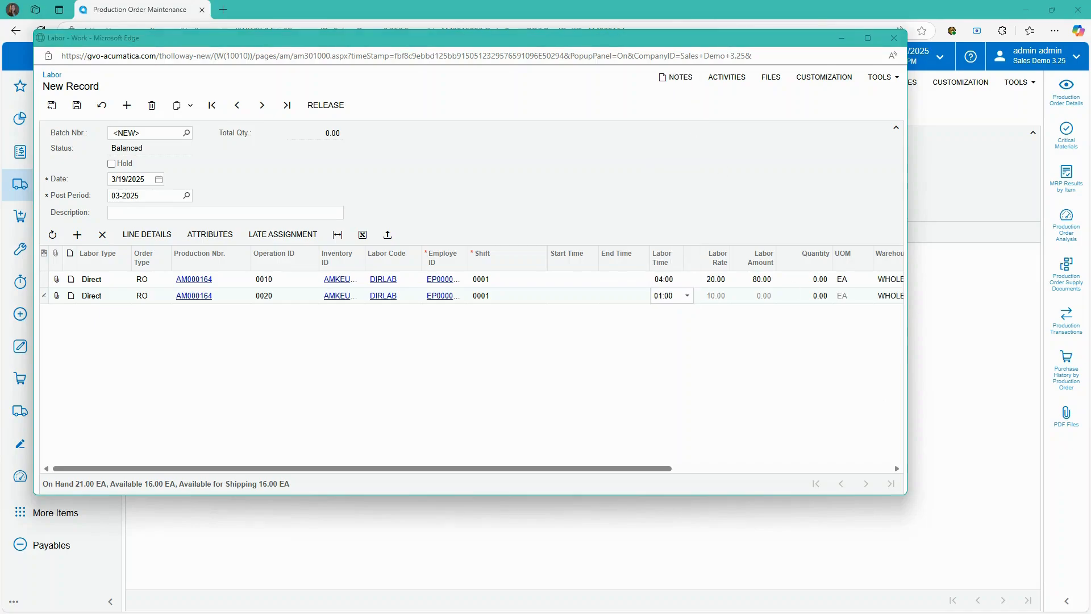
# - Save and release labor batch AMB000050, then reload production order AM000164
pyautogui.click(77, 105)
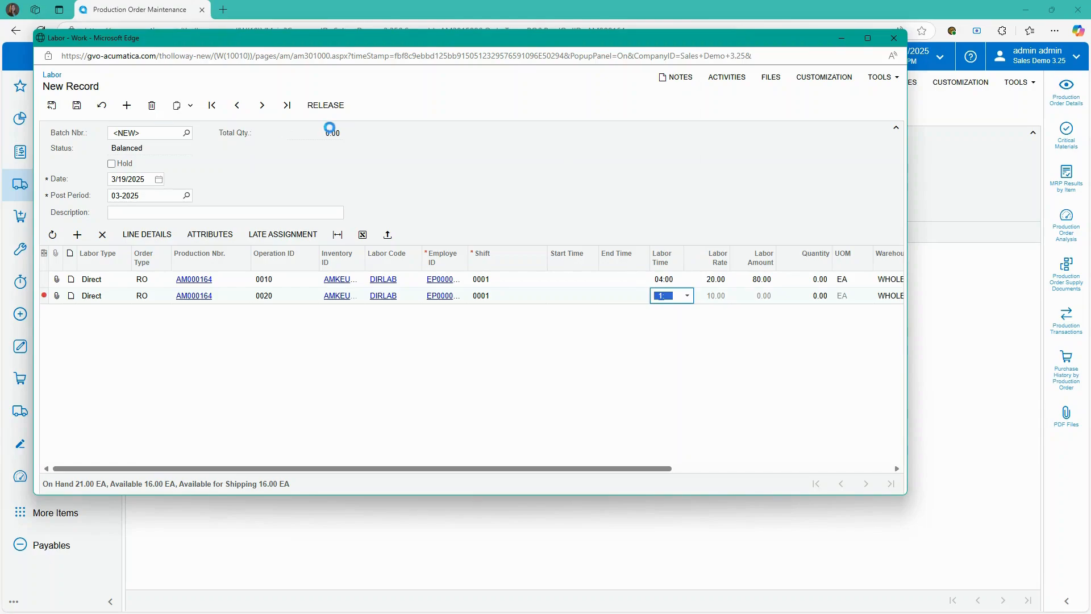
pyautogui.click(327, 105)
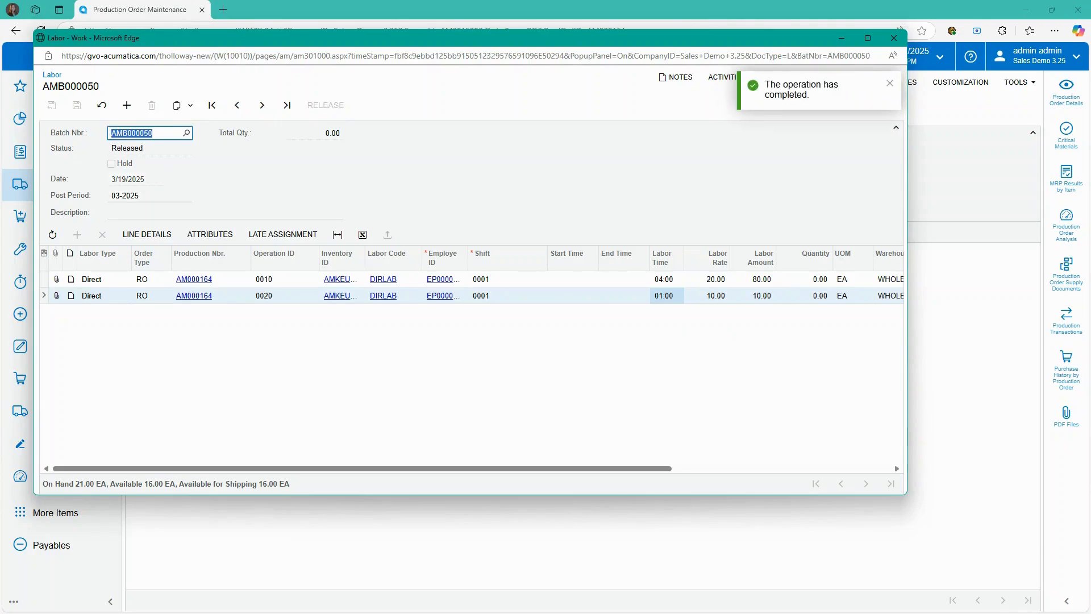
pyautogui.click(894, 40)
pyautogui.click(45, 31)
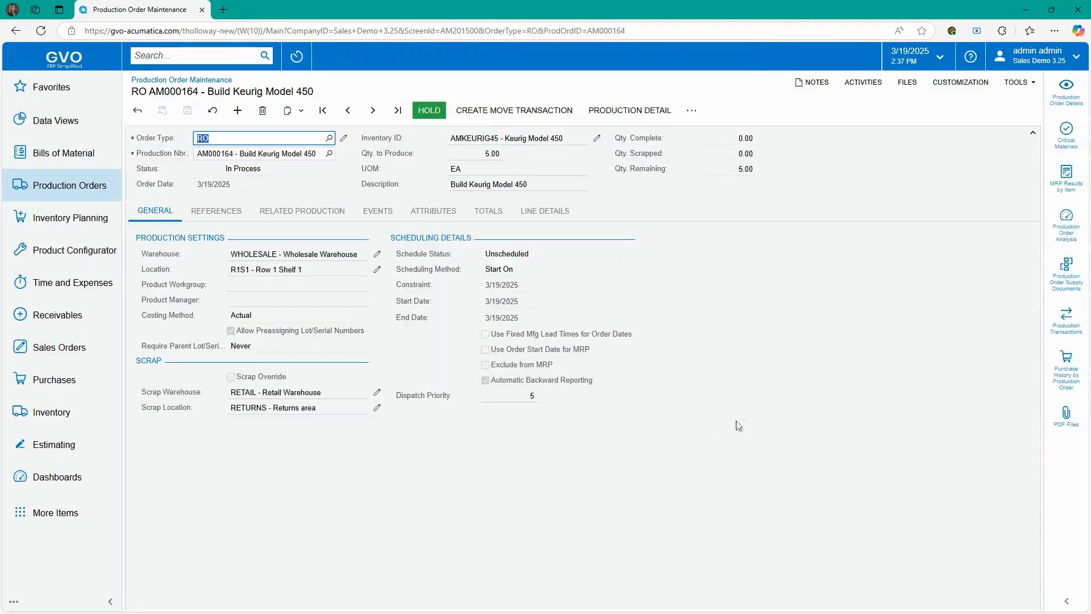
# - Inspect cost batch AMB000051 from the events, then view totals: 90.00 labor cost, -332.50 variance
pyautogui.click(391, 215)
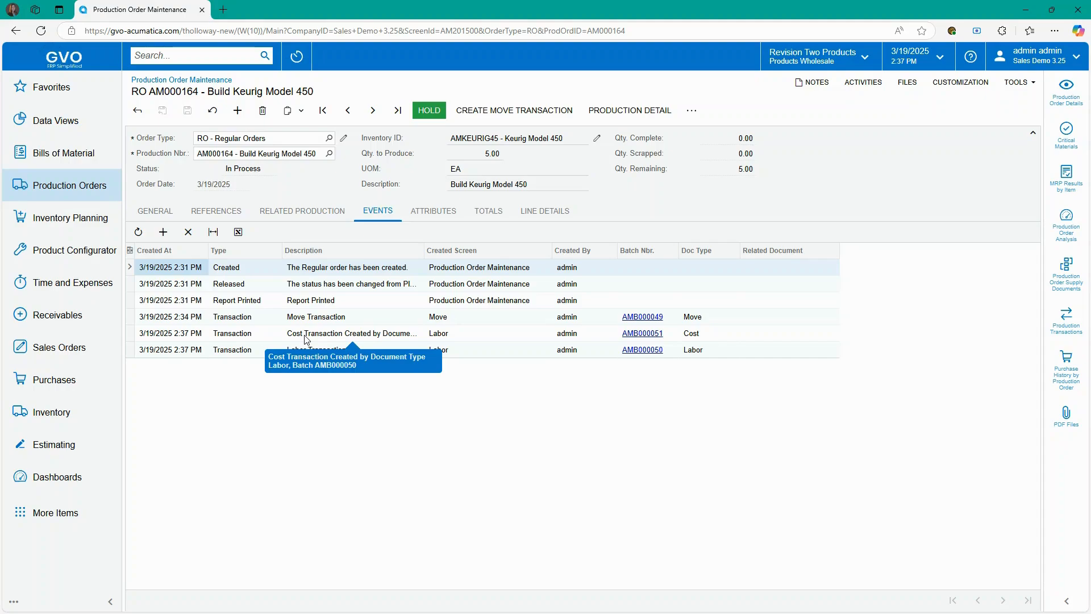
pyautogui.click(644, 334)
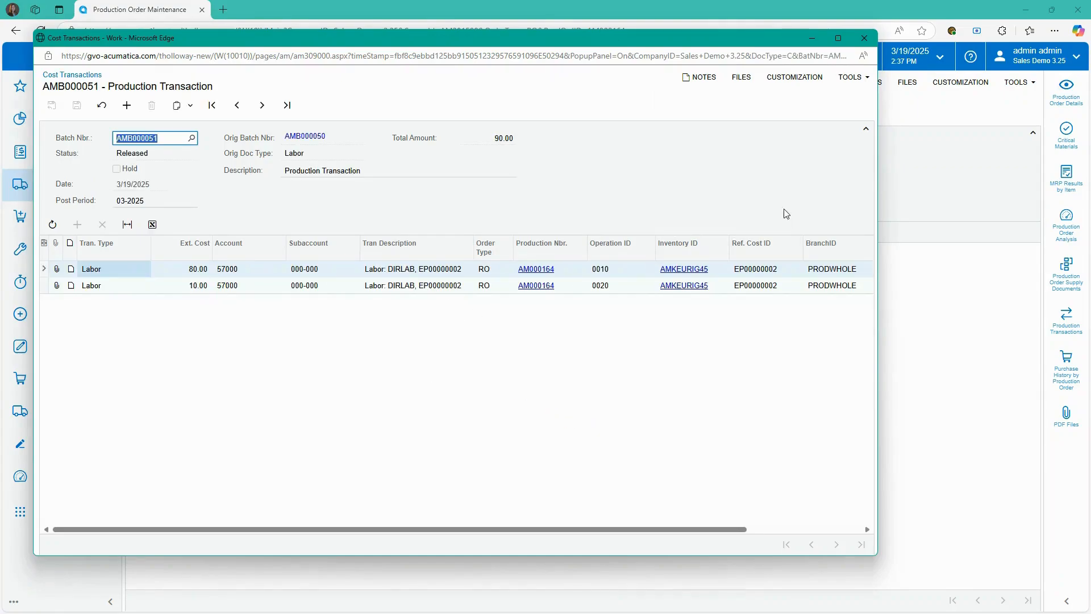
pyautogui.click(865, 38)
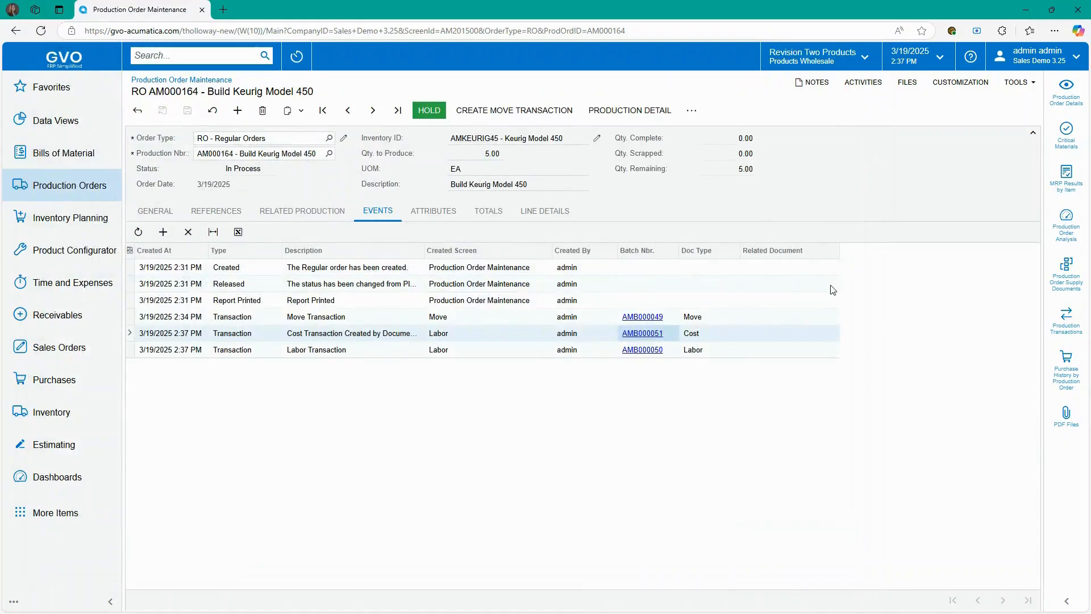
pyautogui.click(484, 213)
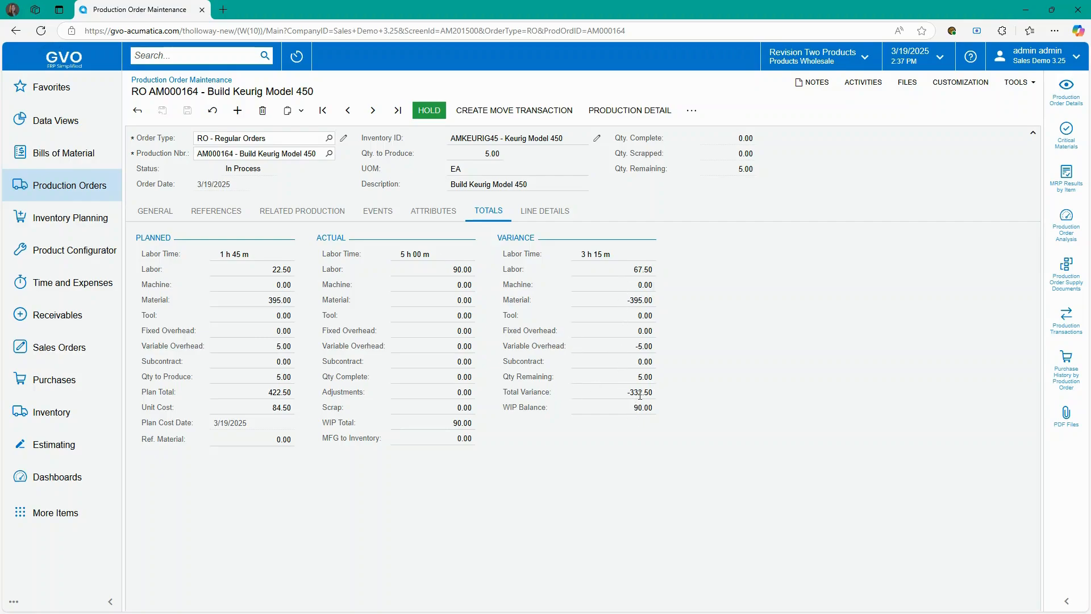
pyautogui.click(1061, 324)
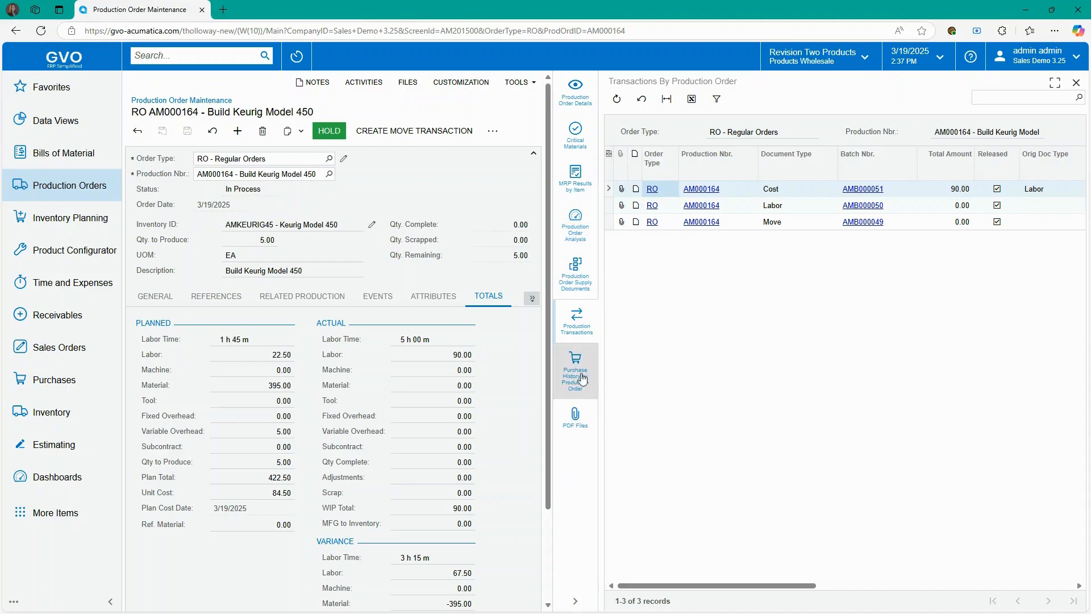
pyautogui.click(577, 235)
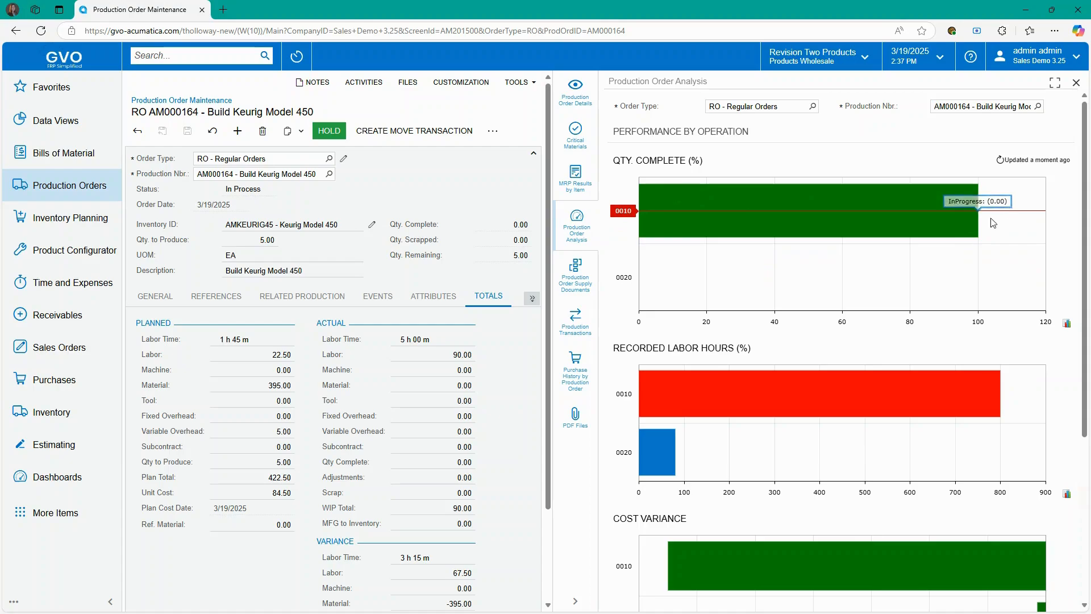
pyautogui.scroll(-1, 858, 432)
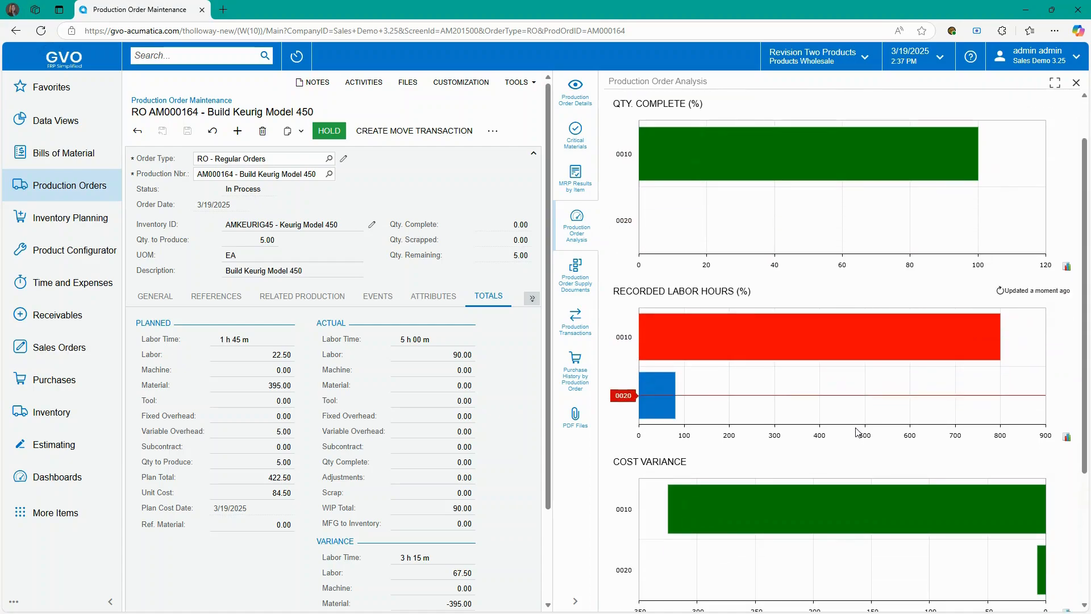
pyautogui.scroll(-1, 859, 432)
pyautogui.scroll(-2, 821, 463)
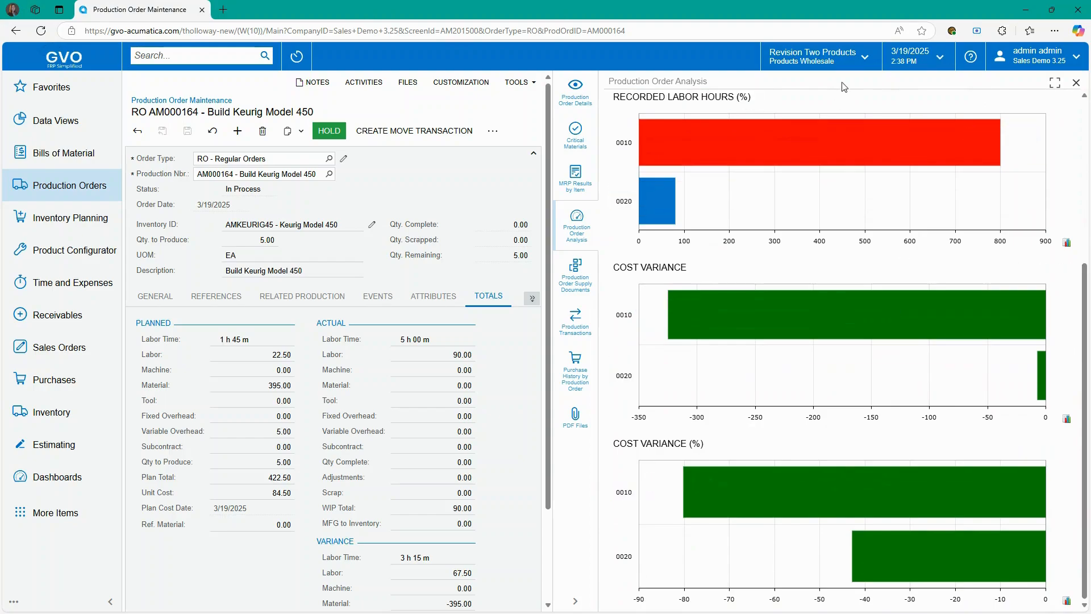
pyautogui.click(1076, 83)
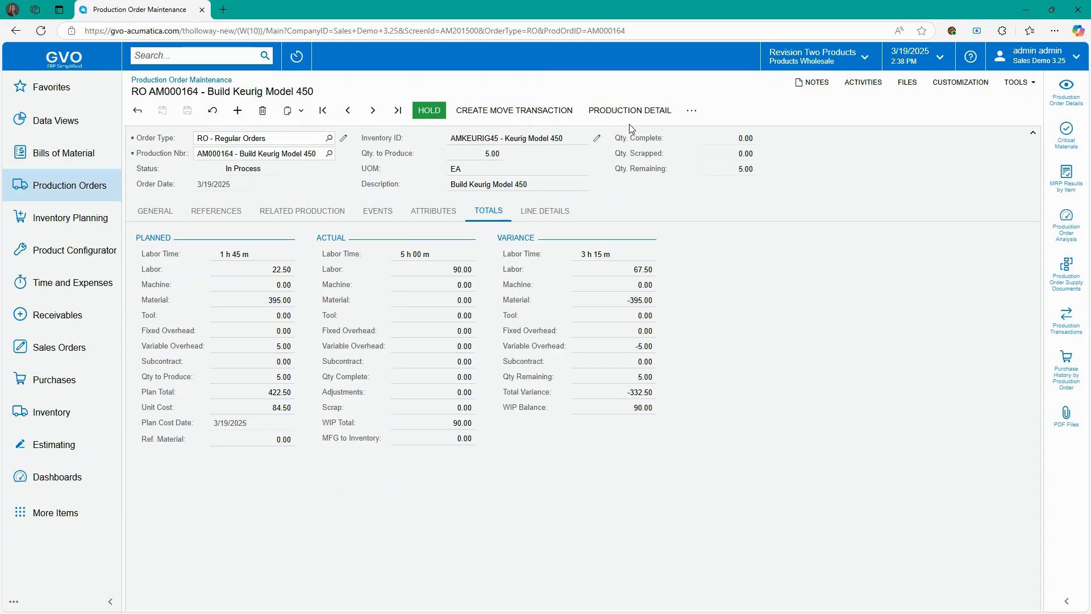
# - Run Complete Order on AM000164 from the actions menu and confirm with YES
pyautogui.click(693, 112)
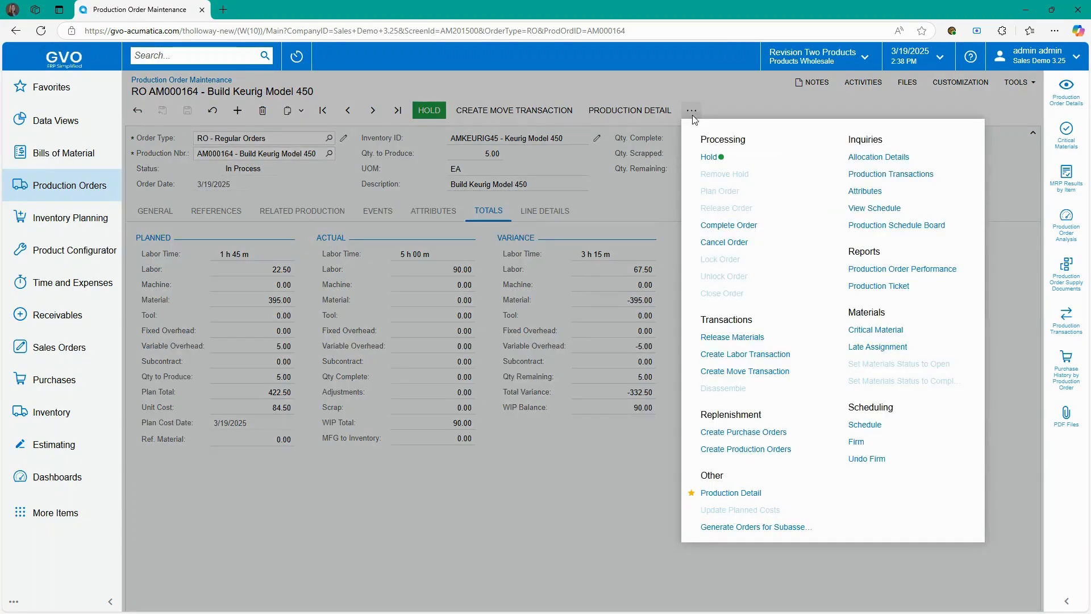
pyautogui.click(724, 226)
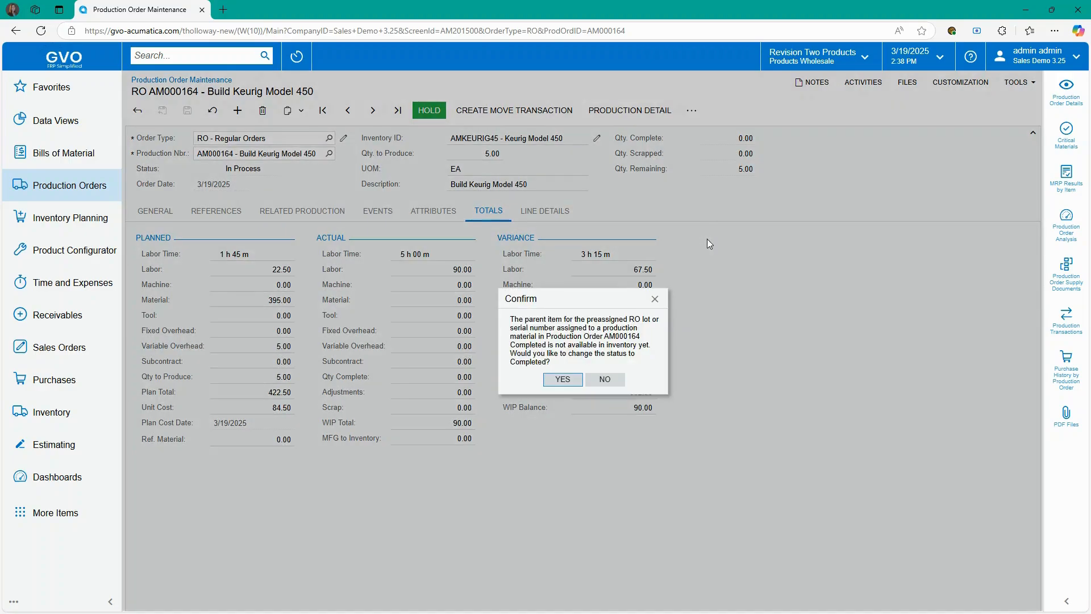
pyautogui.click(563, 380)
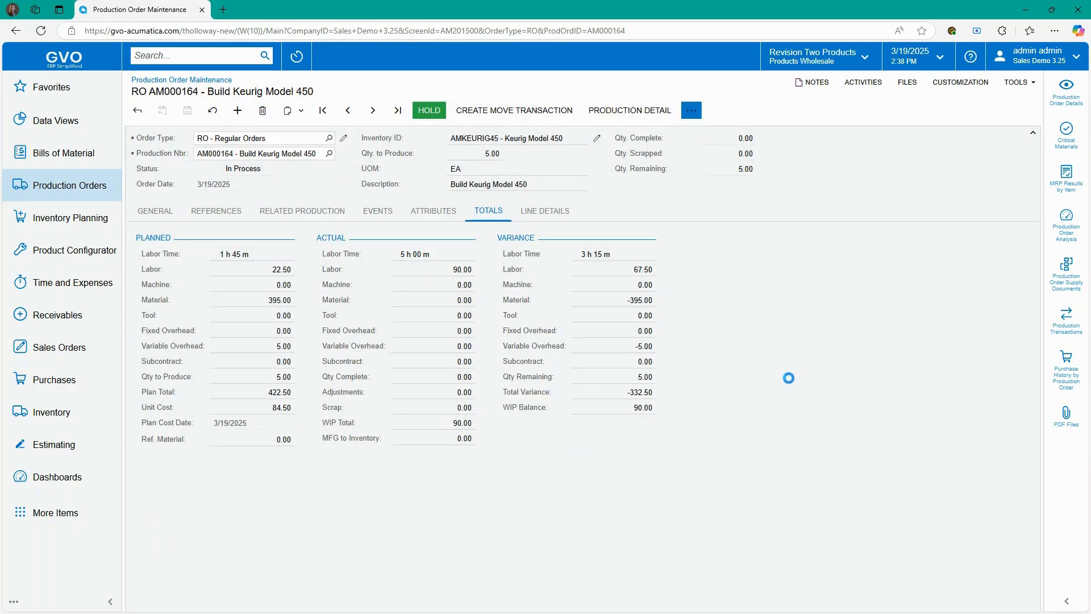